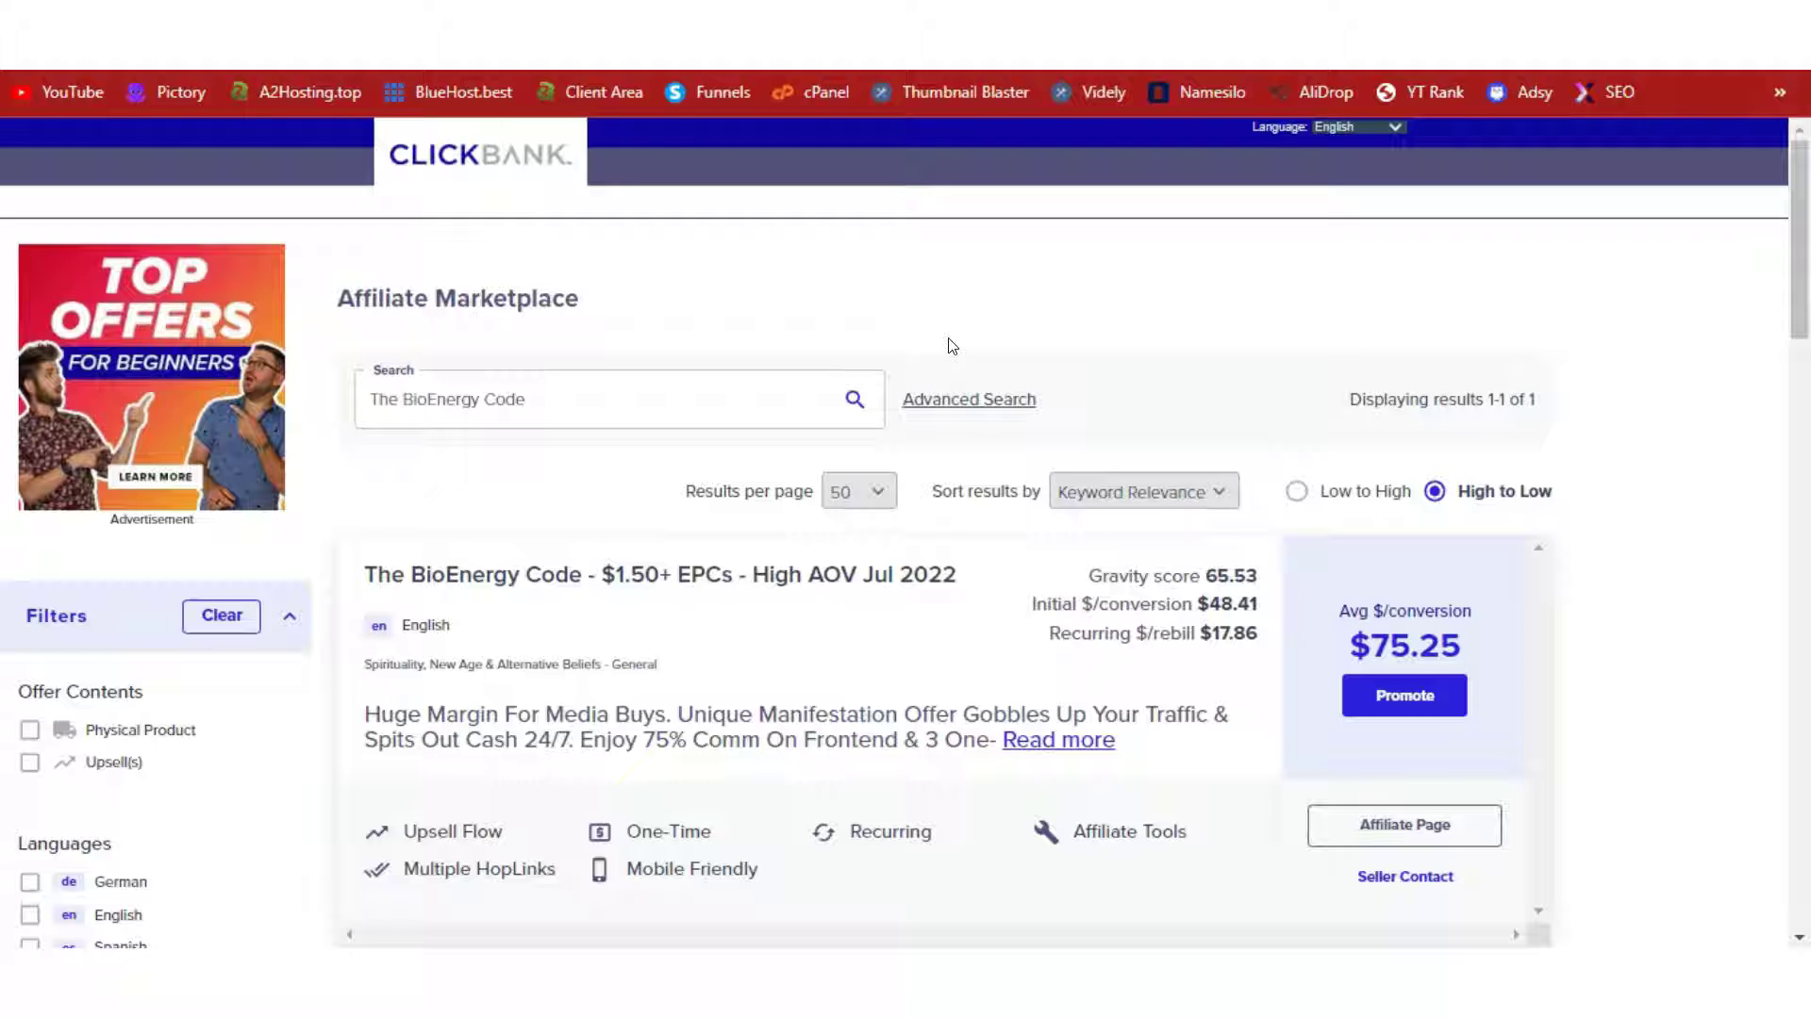
pyautogui.tripleClick(626, 400)
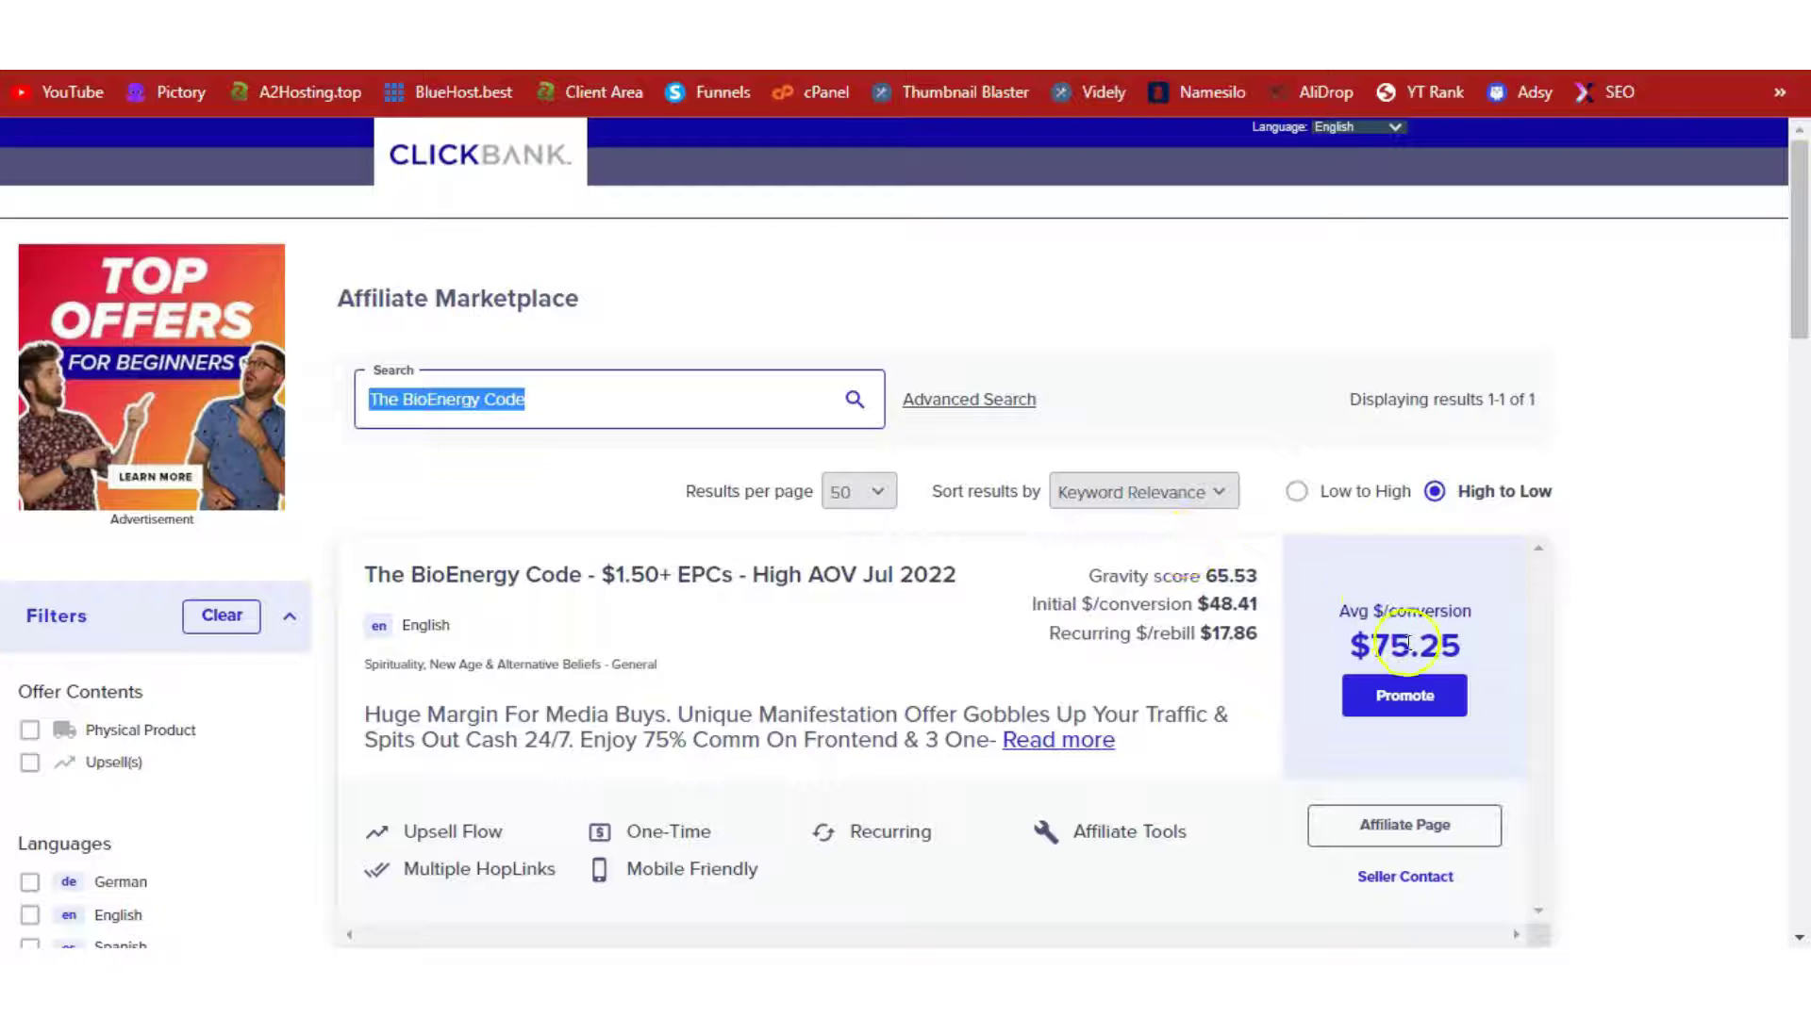
pyautogui.moveTo(1406, 644); pyautogui.dragTo(1355, 648)
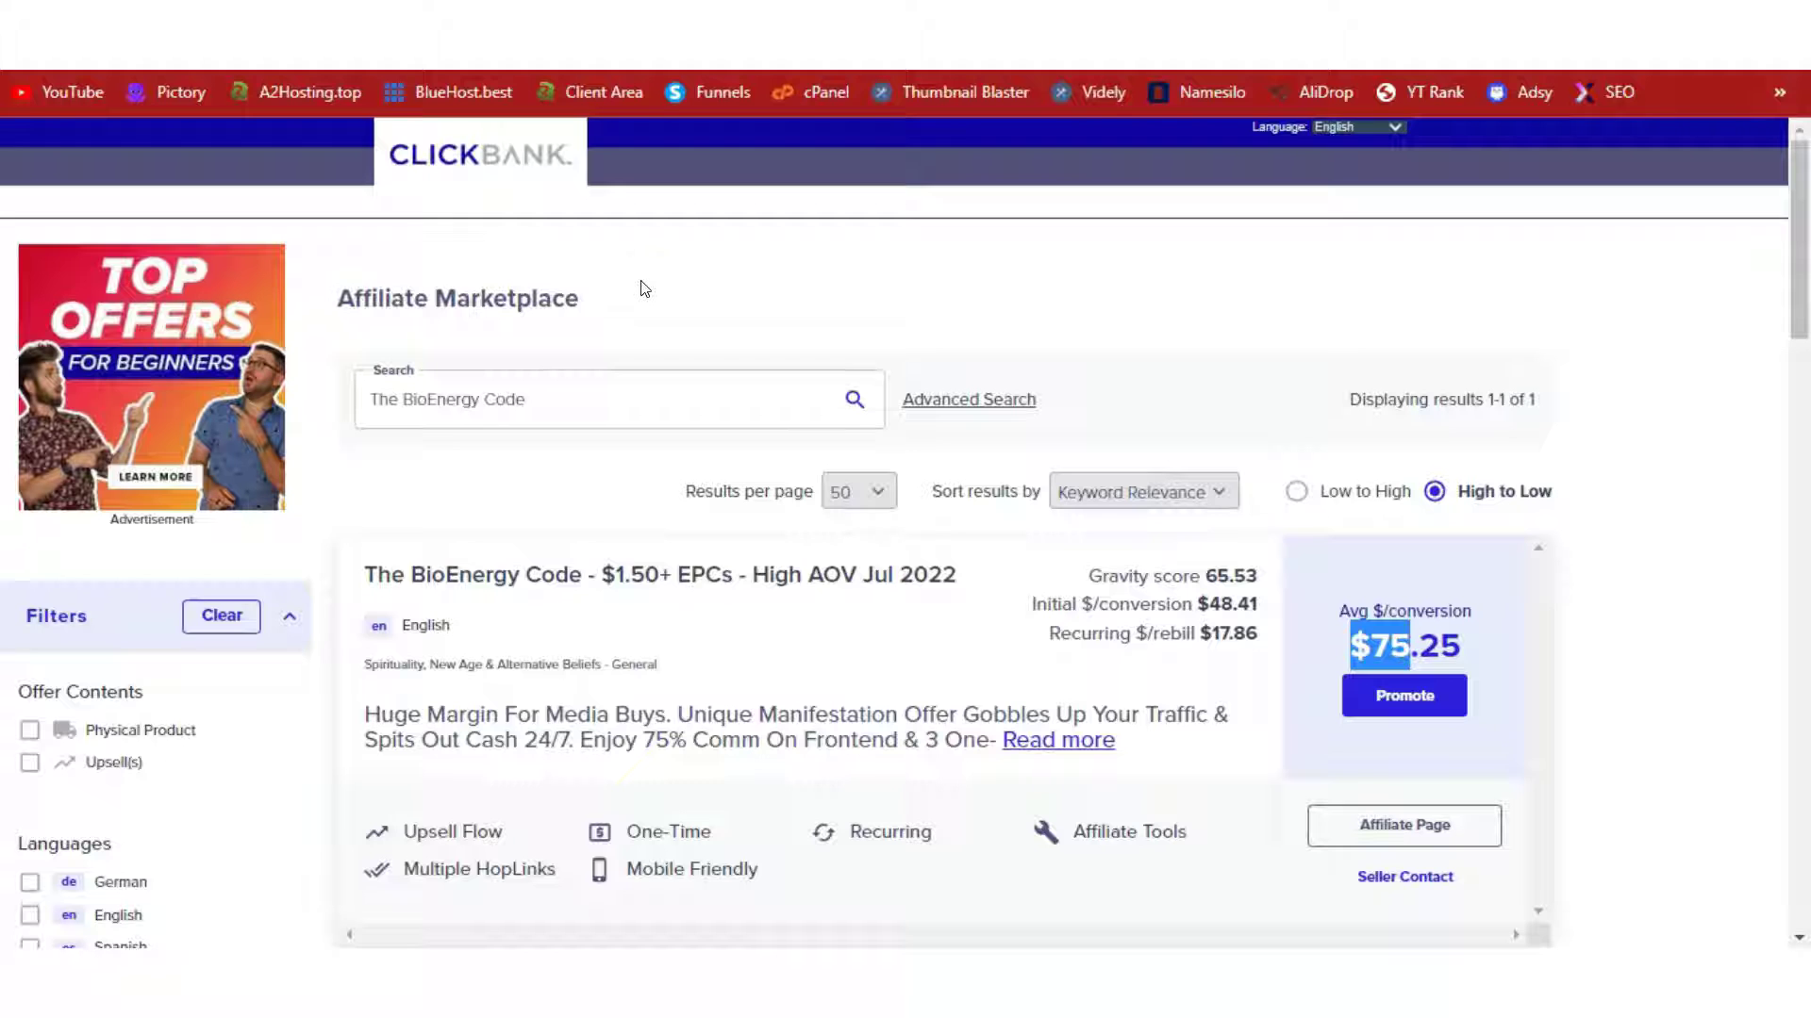
pyautogui.click(497, 157)
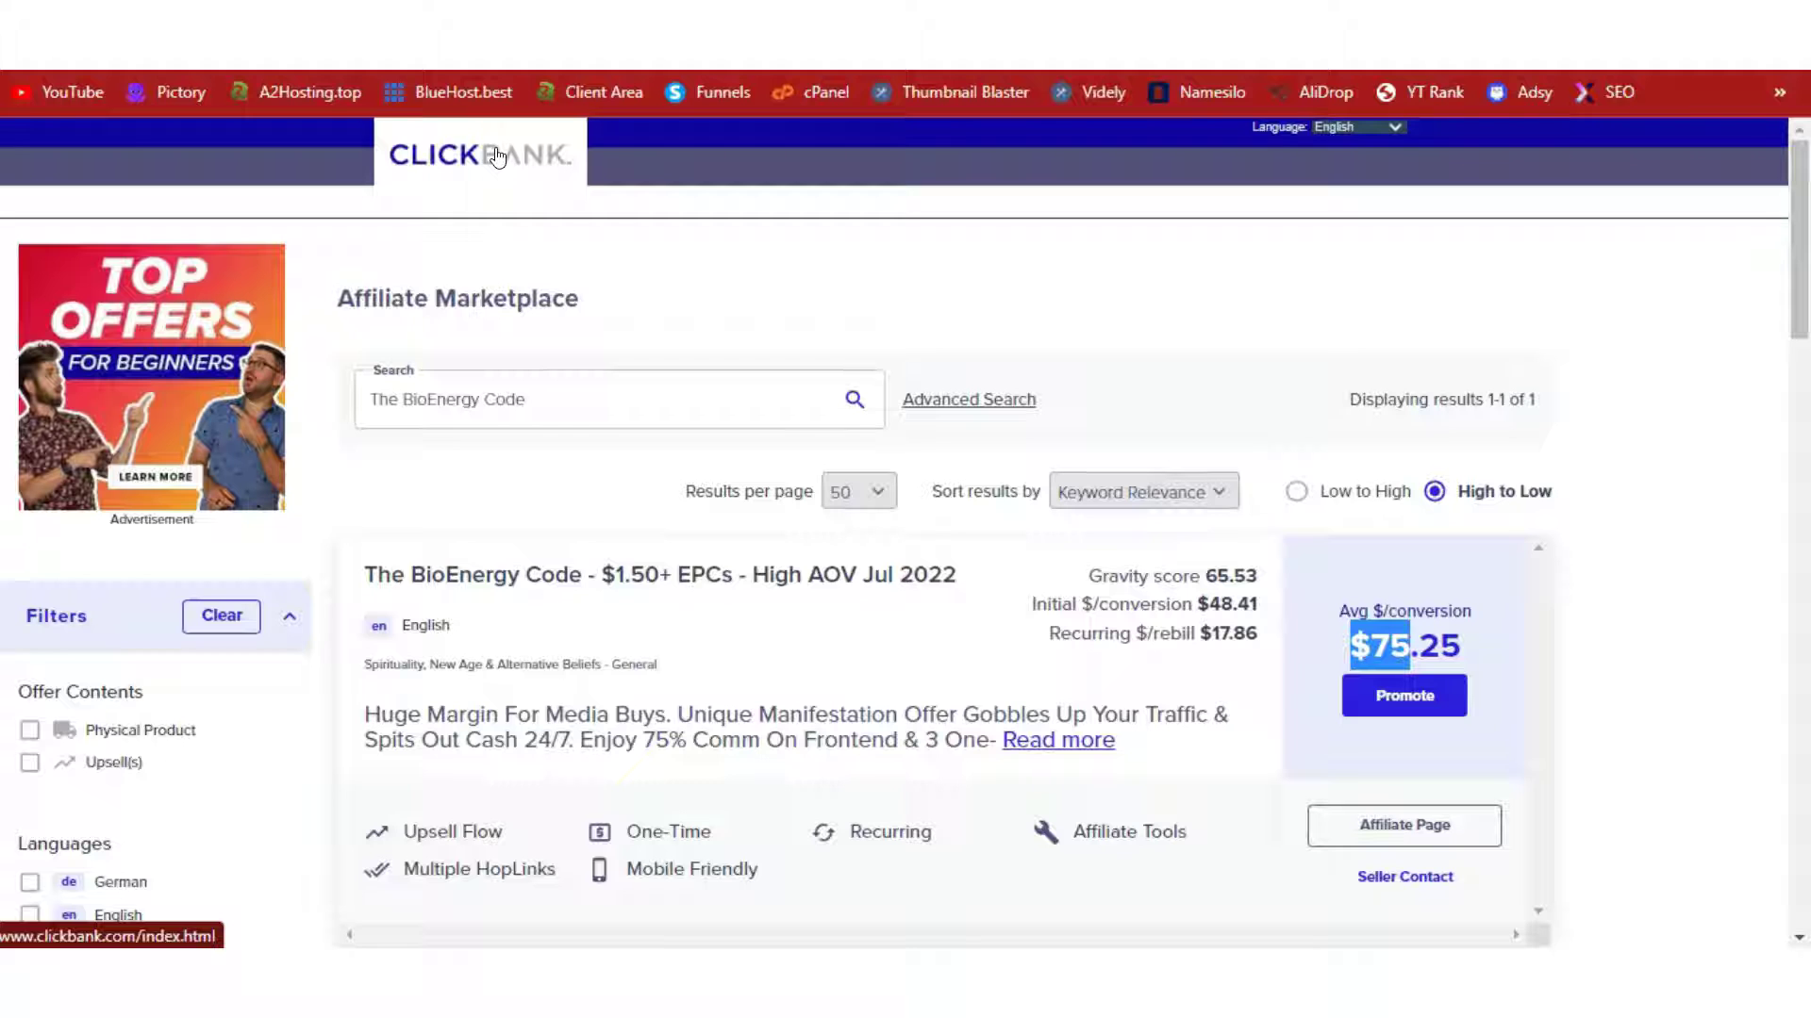
pyautogui.click(693, 261)
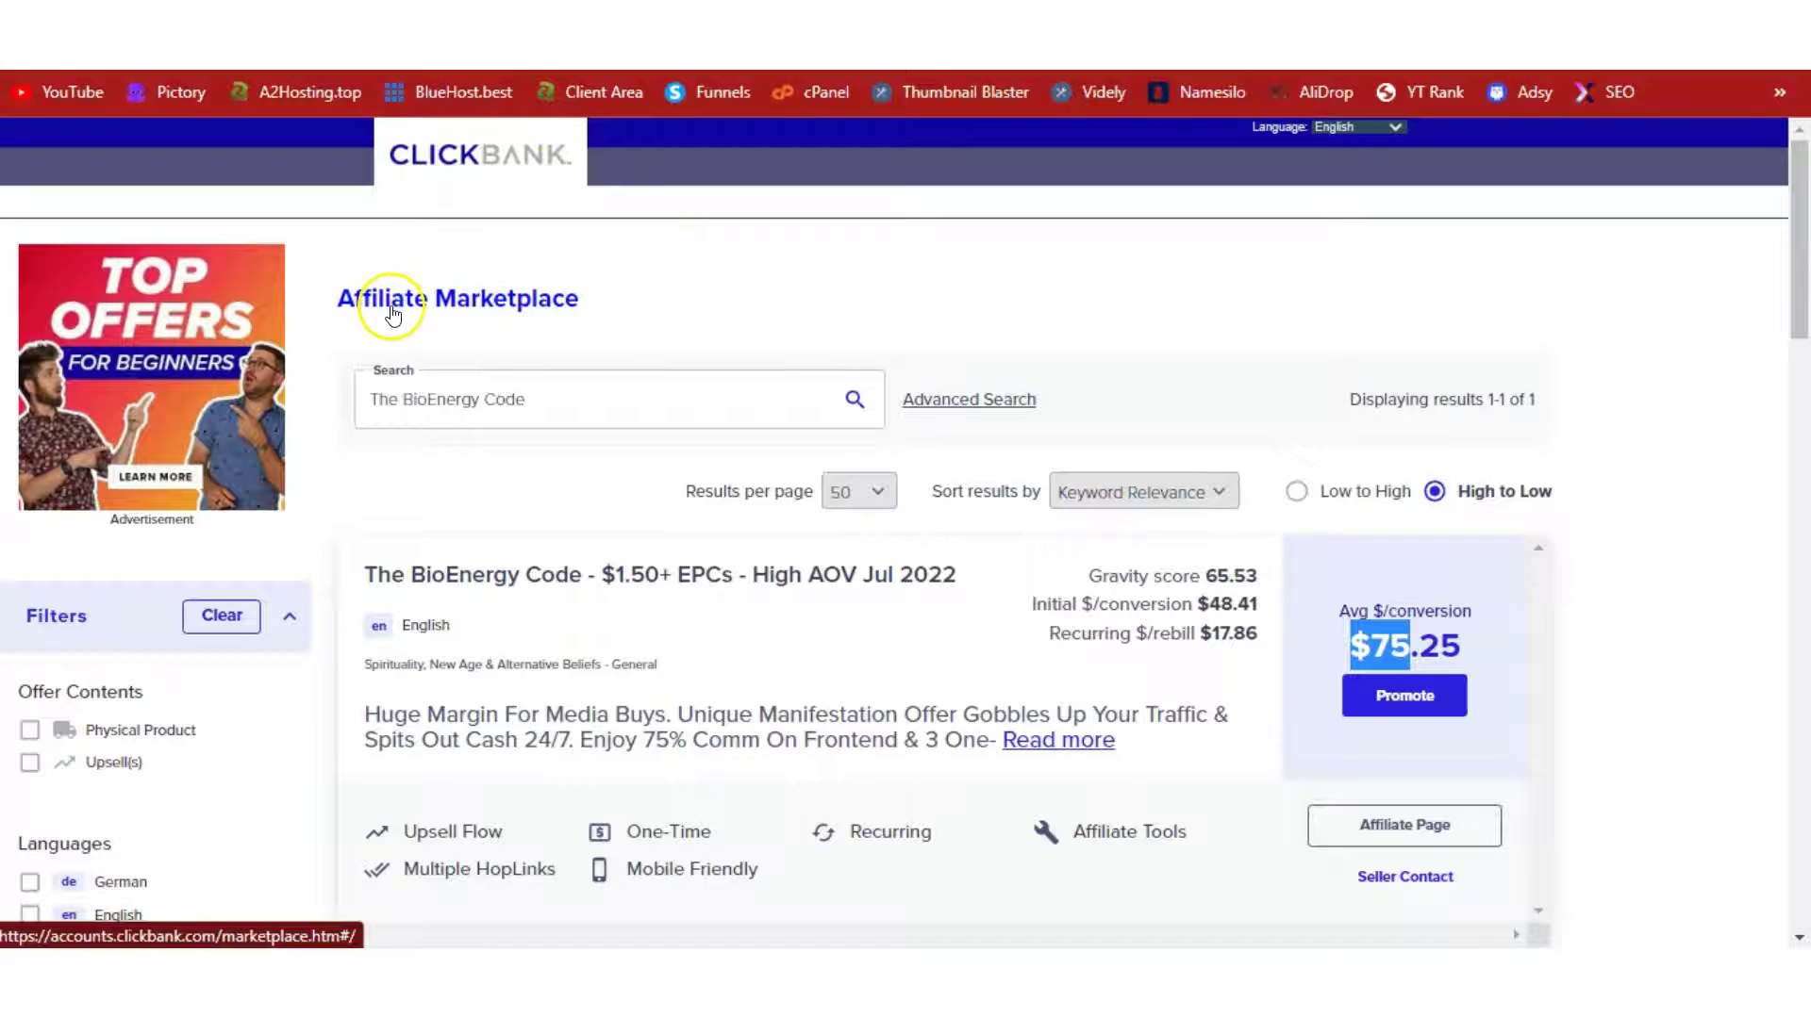
pyautogui.tripleClick(574, 408)
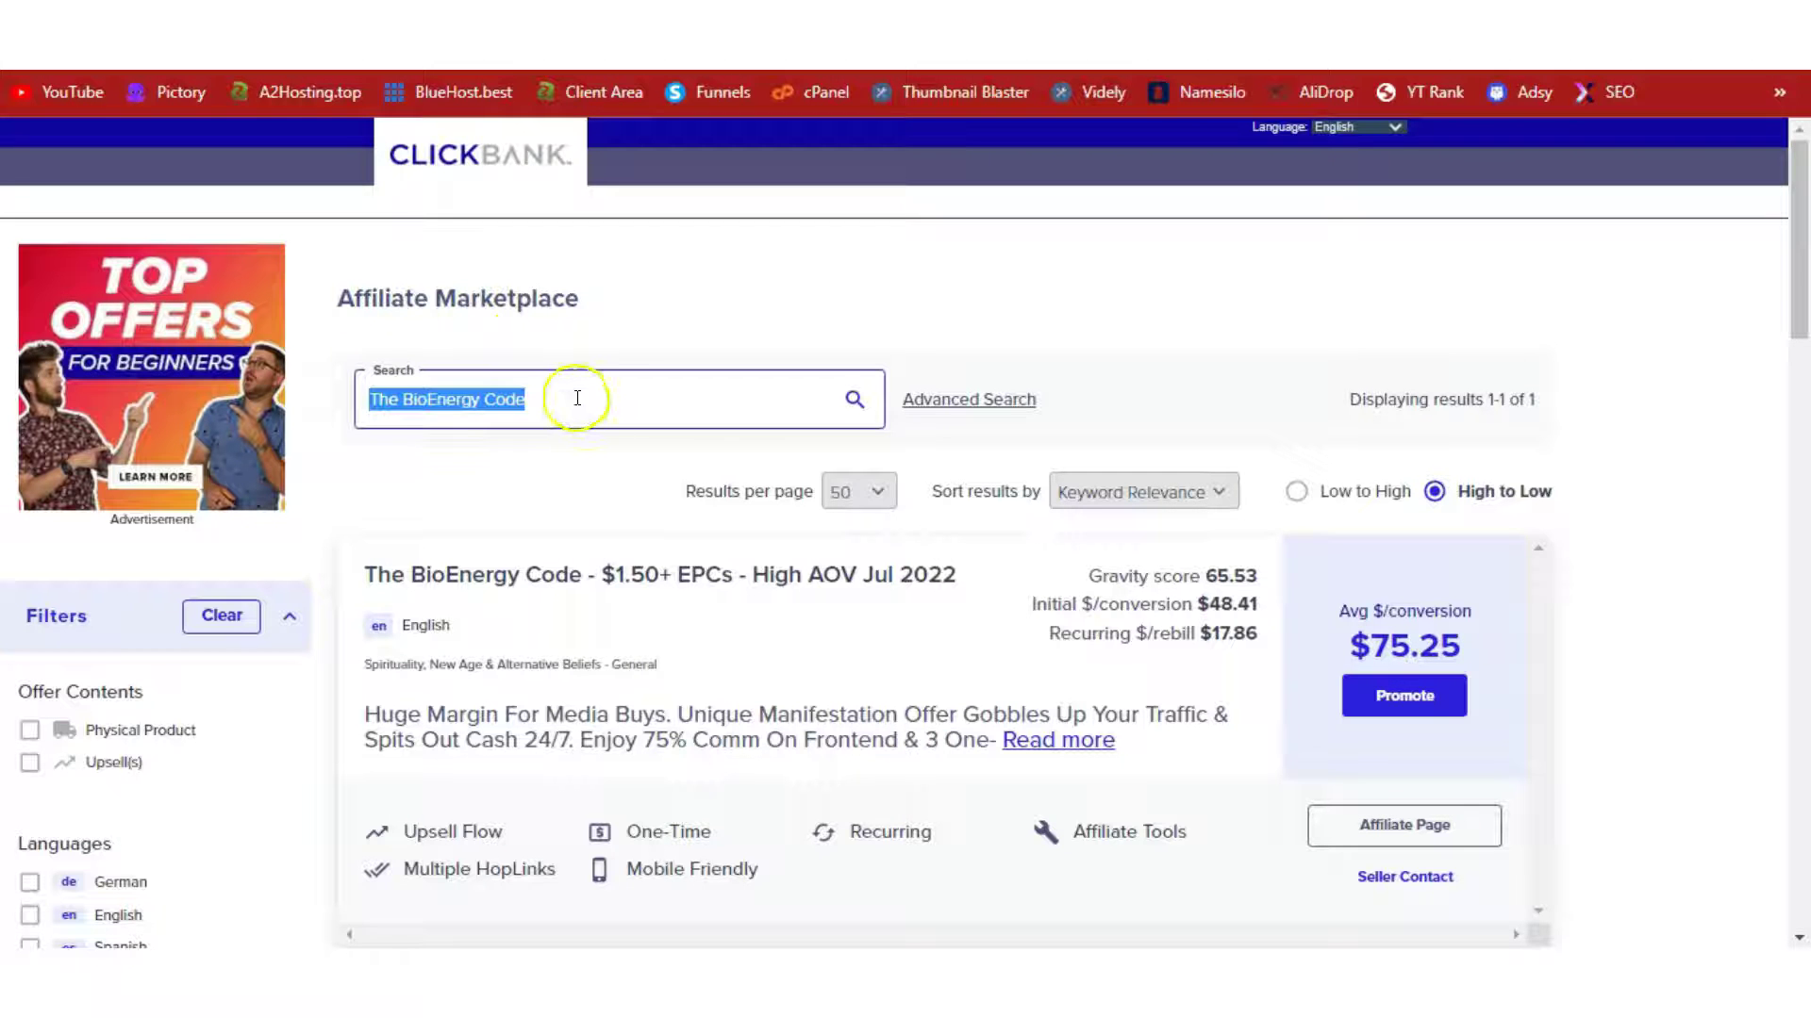
pyautogui.click(575, 408)
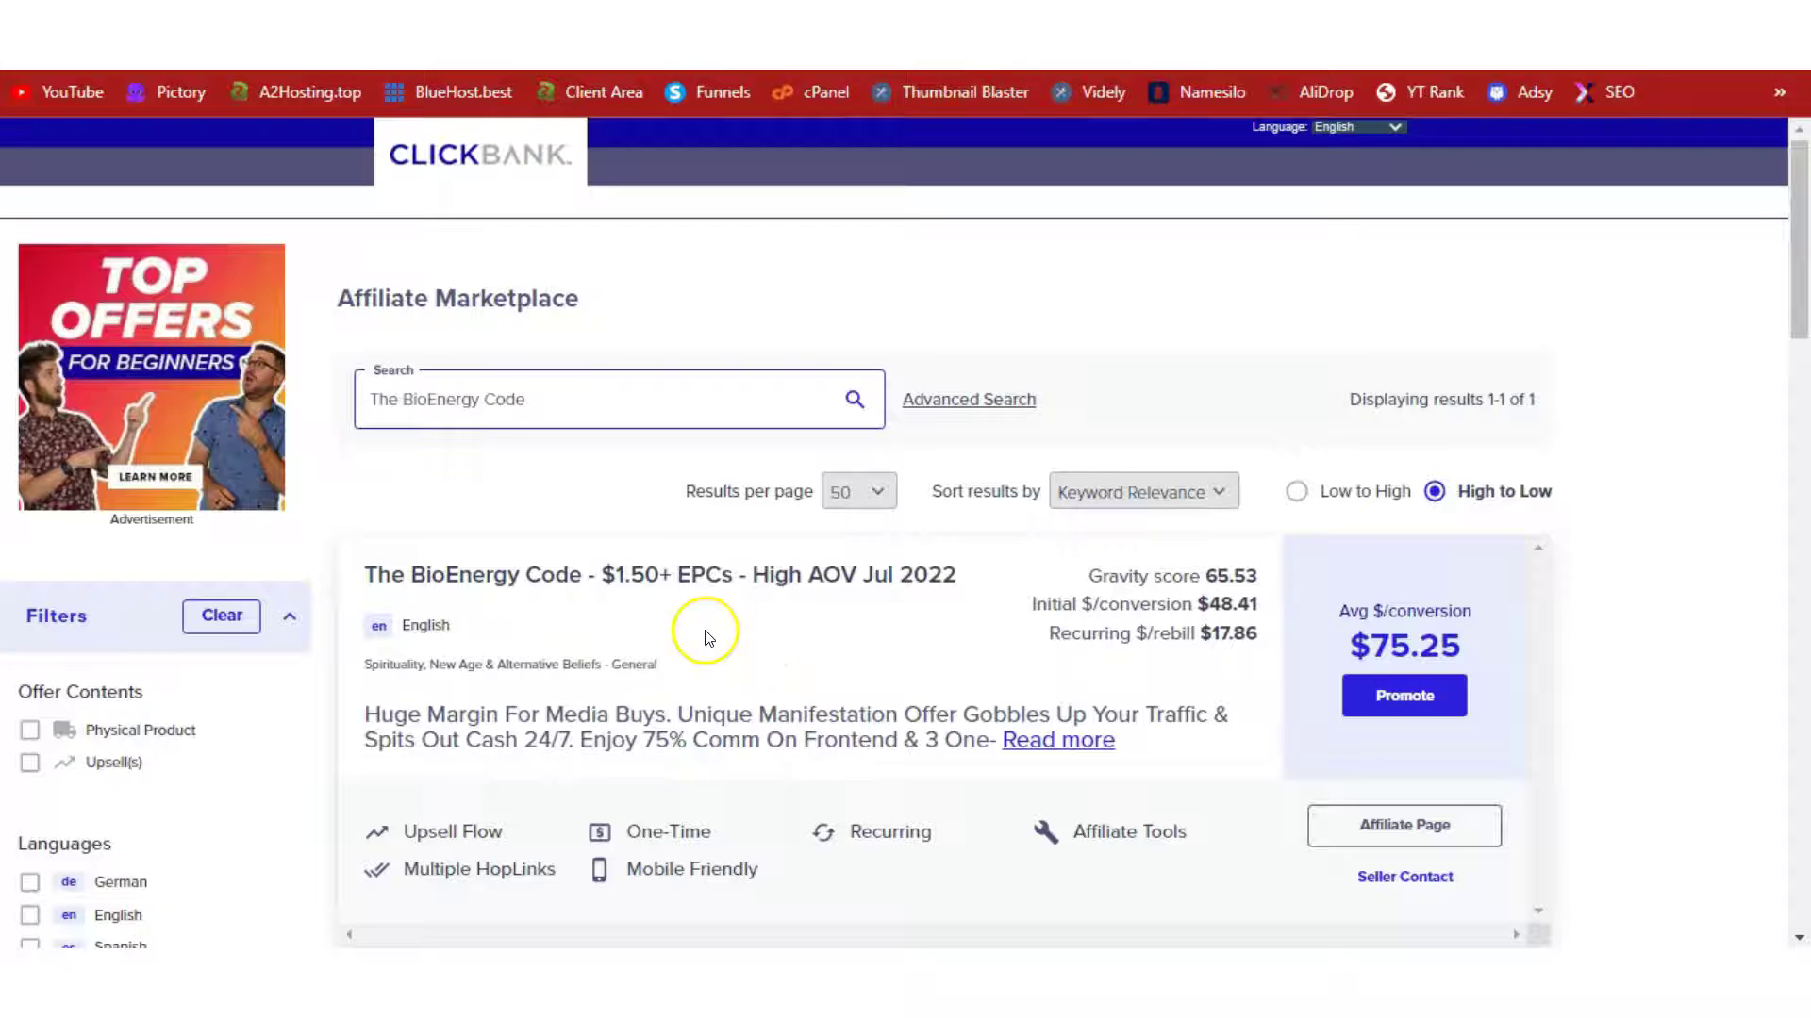
# Step: Start a HopLink for The BioEnergy Code offer, entering the affiliate account nickname and the tracking ID wpb
pyautogui.click(1417, 698)
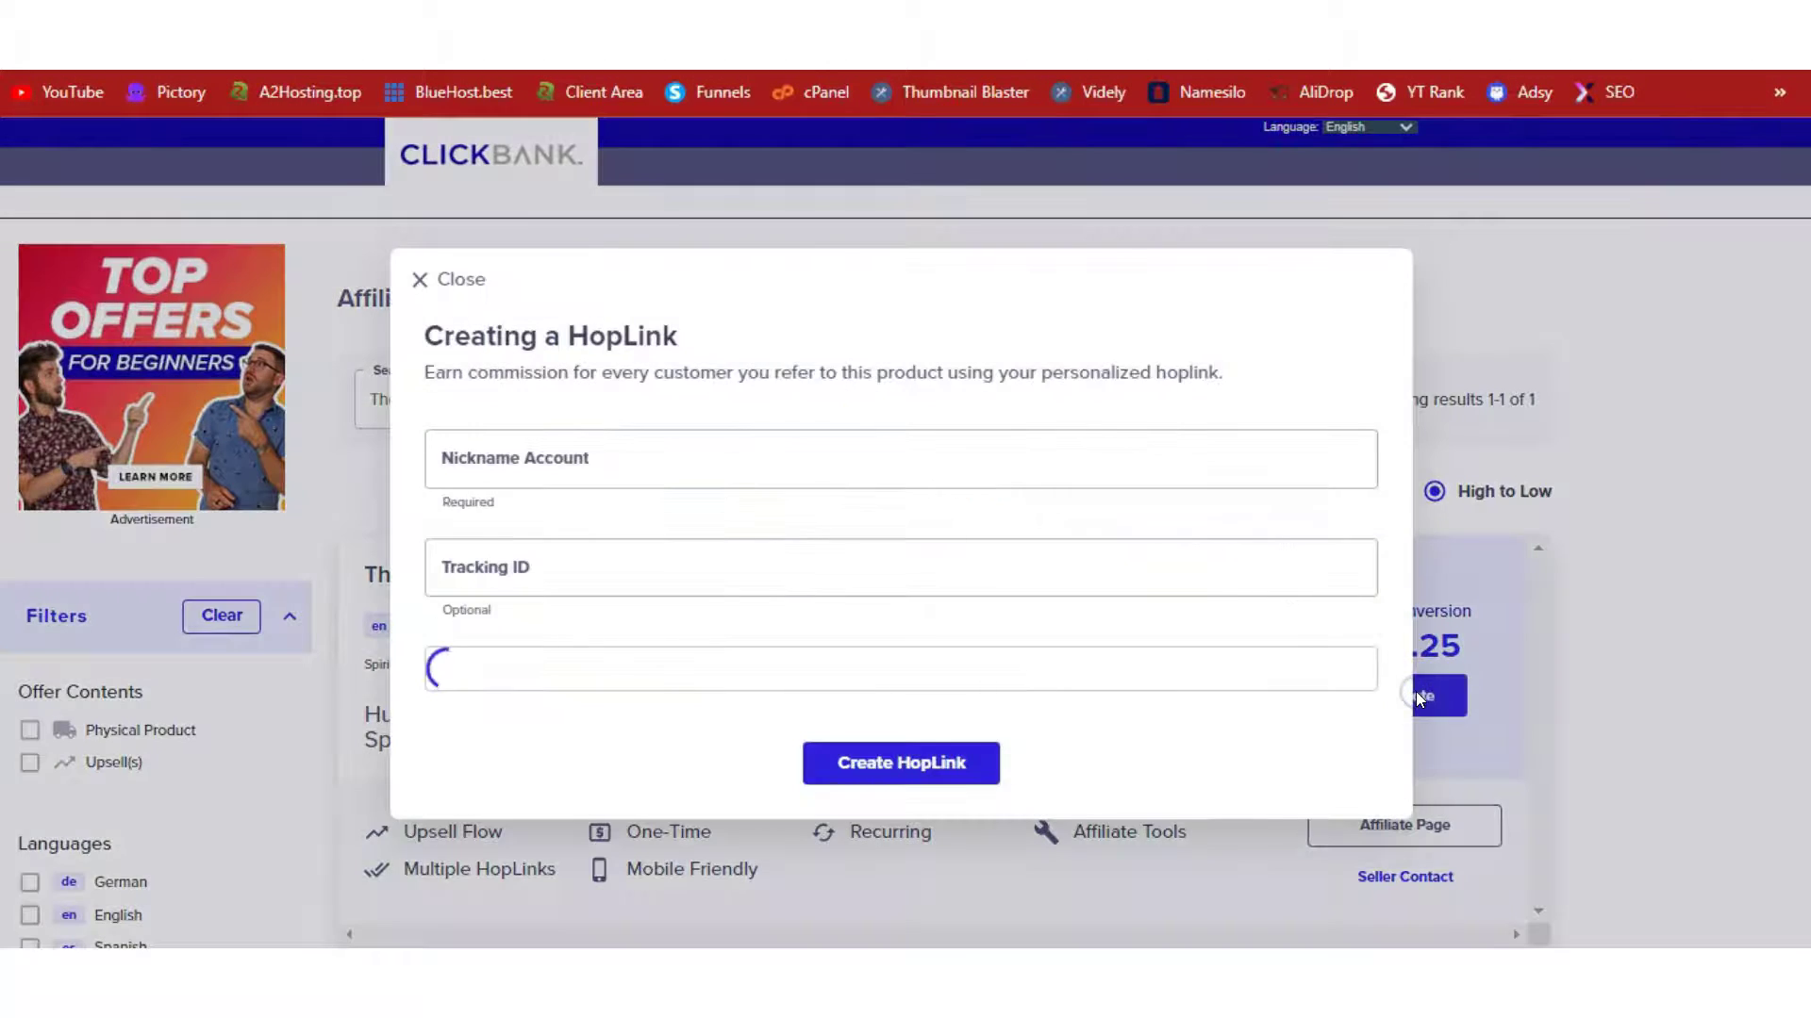
pyautogui.click(769, 431)
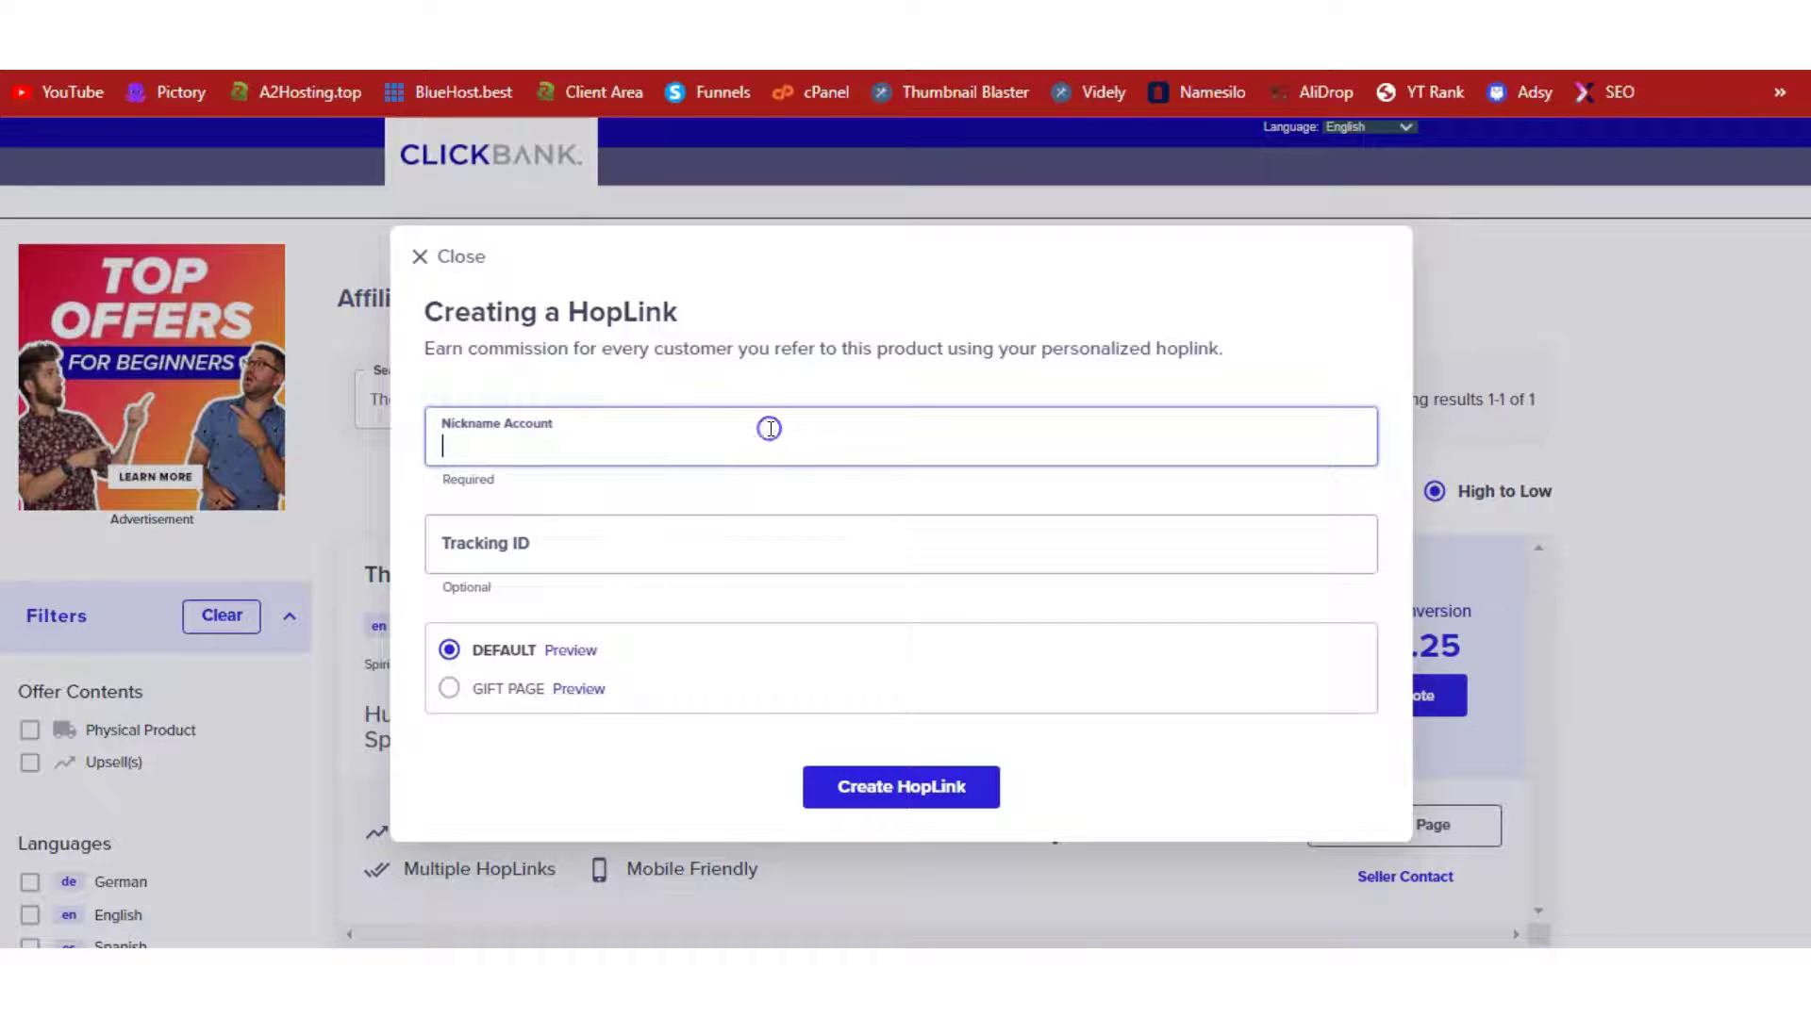
pyautogui.write('mrbonusarn')
pyautogui.click(646, 565)
pyautogui.write('wpb')
pyautogui.click(1136, 700)
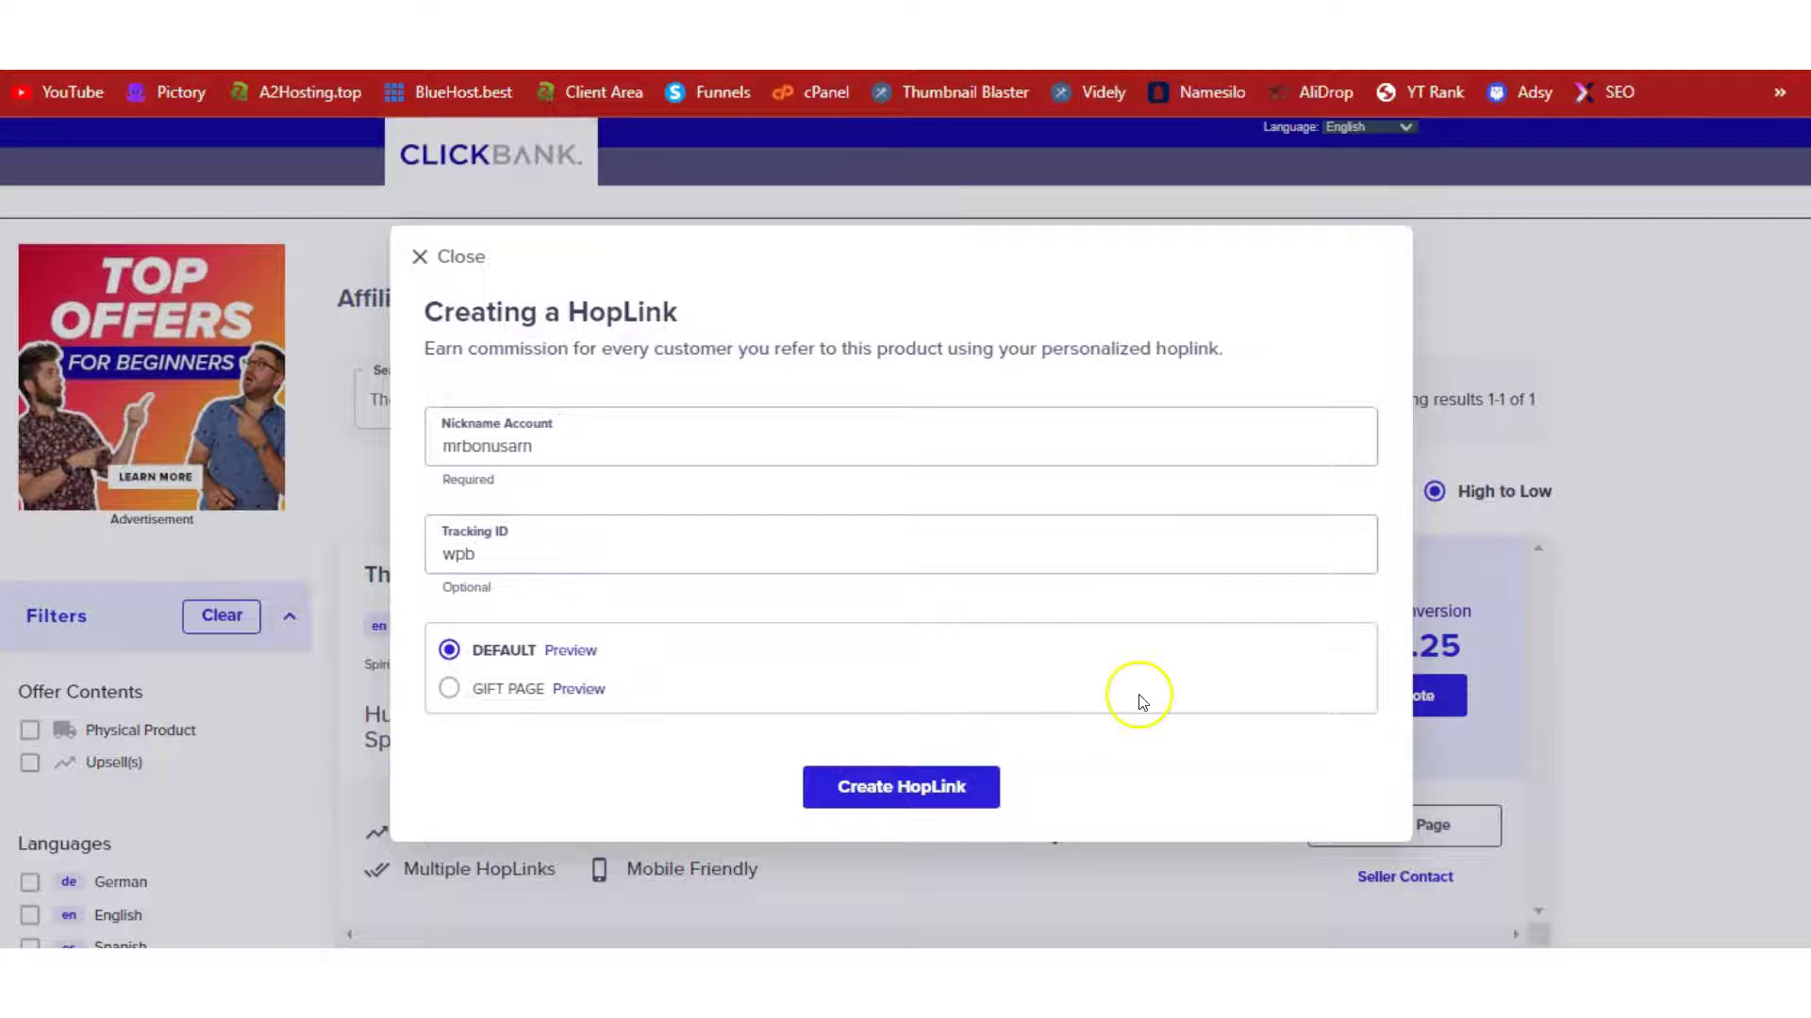
# Step: Generate the encrypted HopLink with the DEFAULT landing page, copy it and close the dialog
pyautogui.click(881, 789)
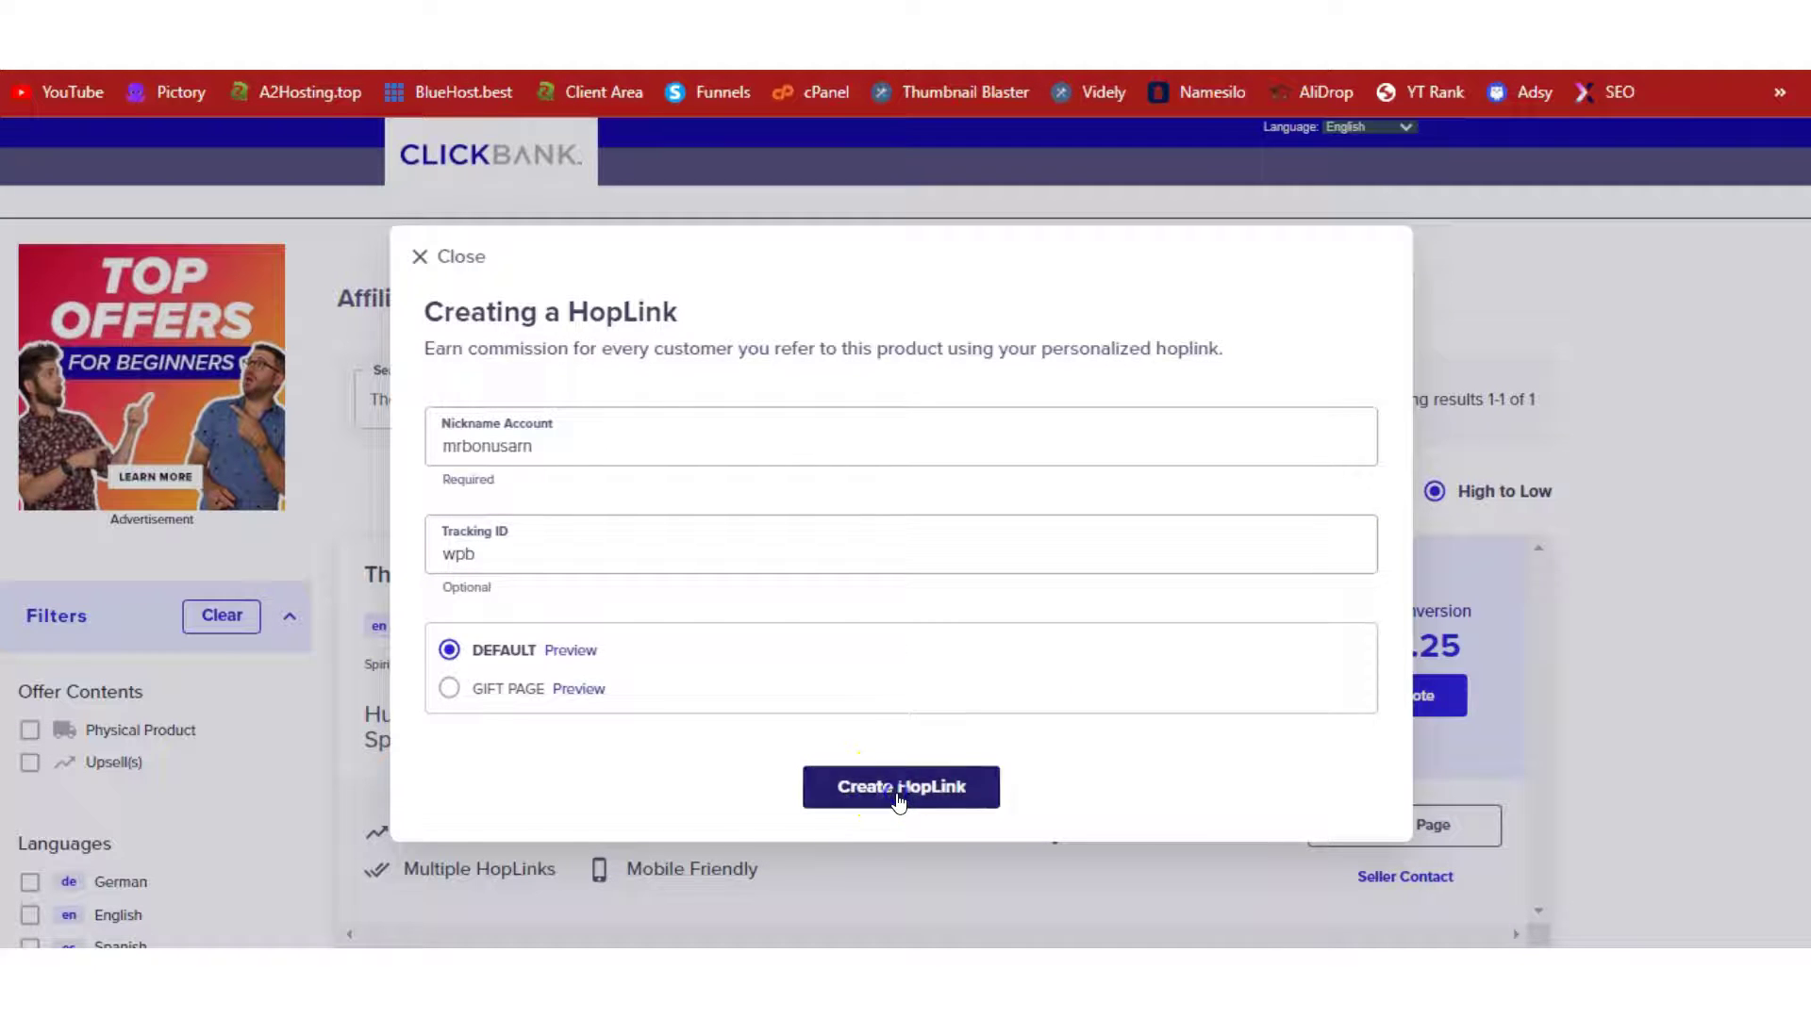
pyautogui.click(904, 799)
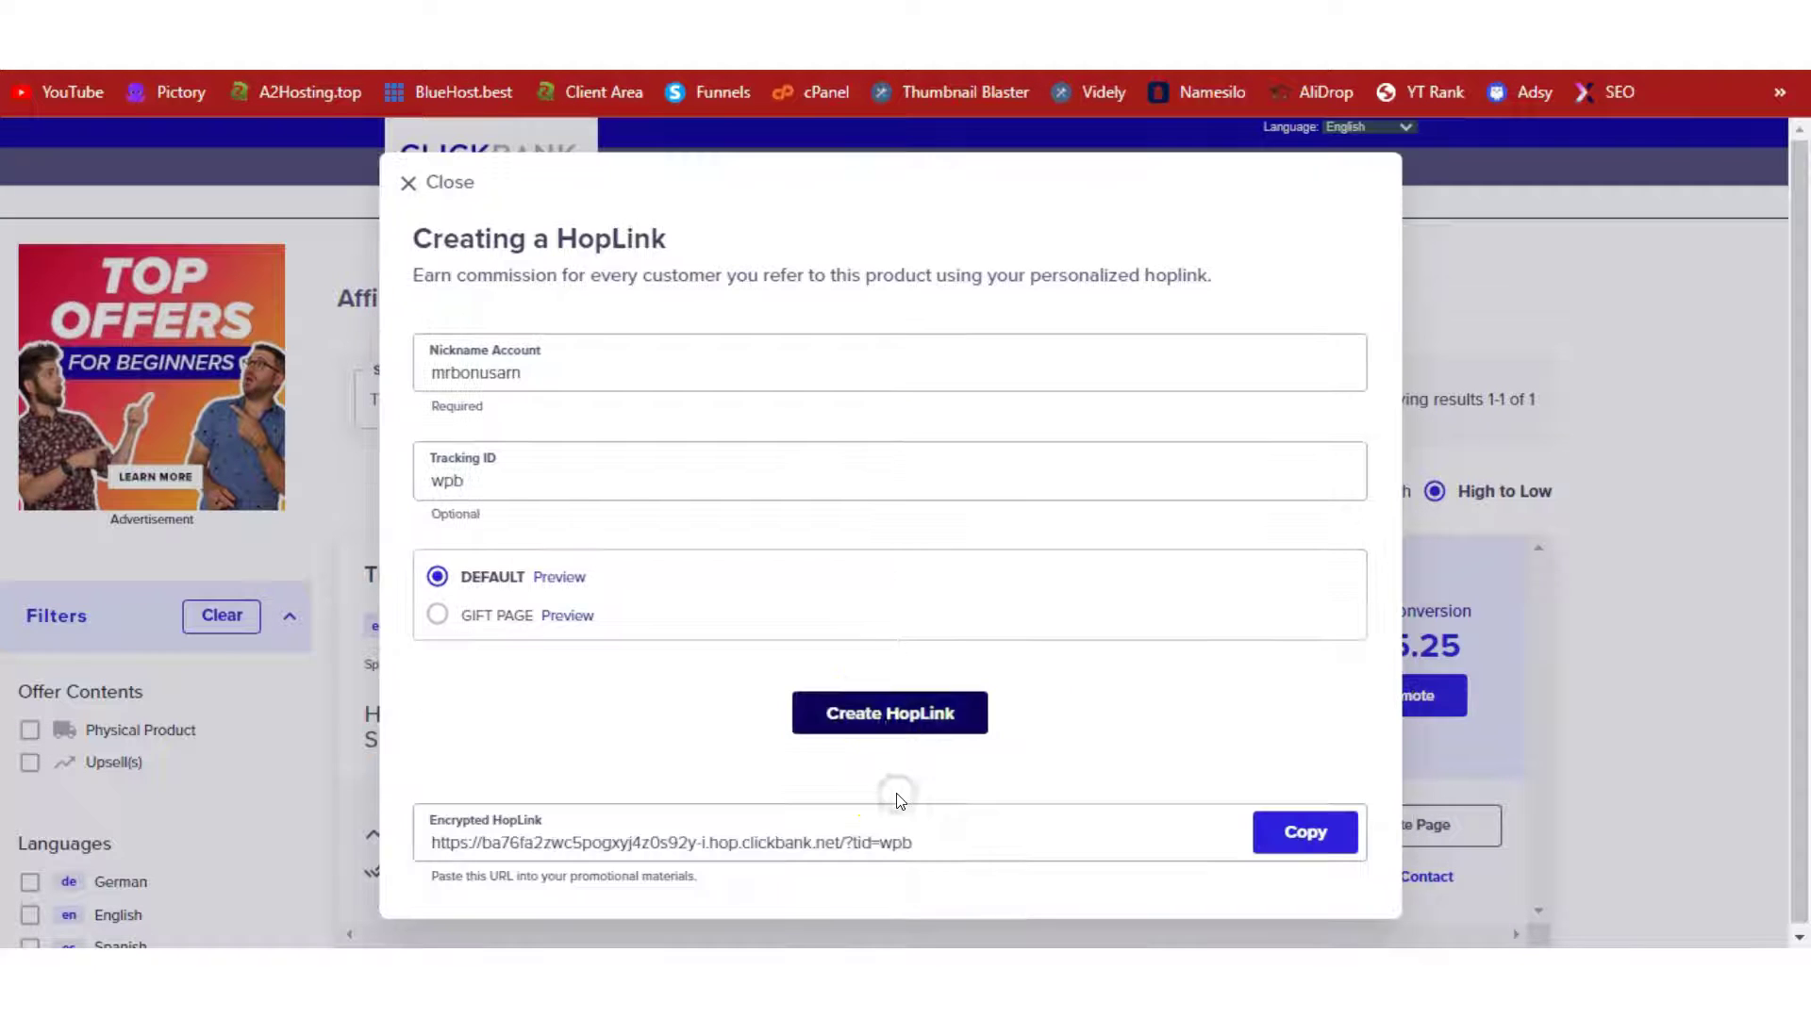
pyautogui.click(1305, 834)
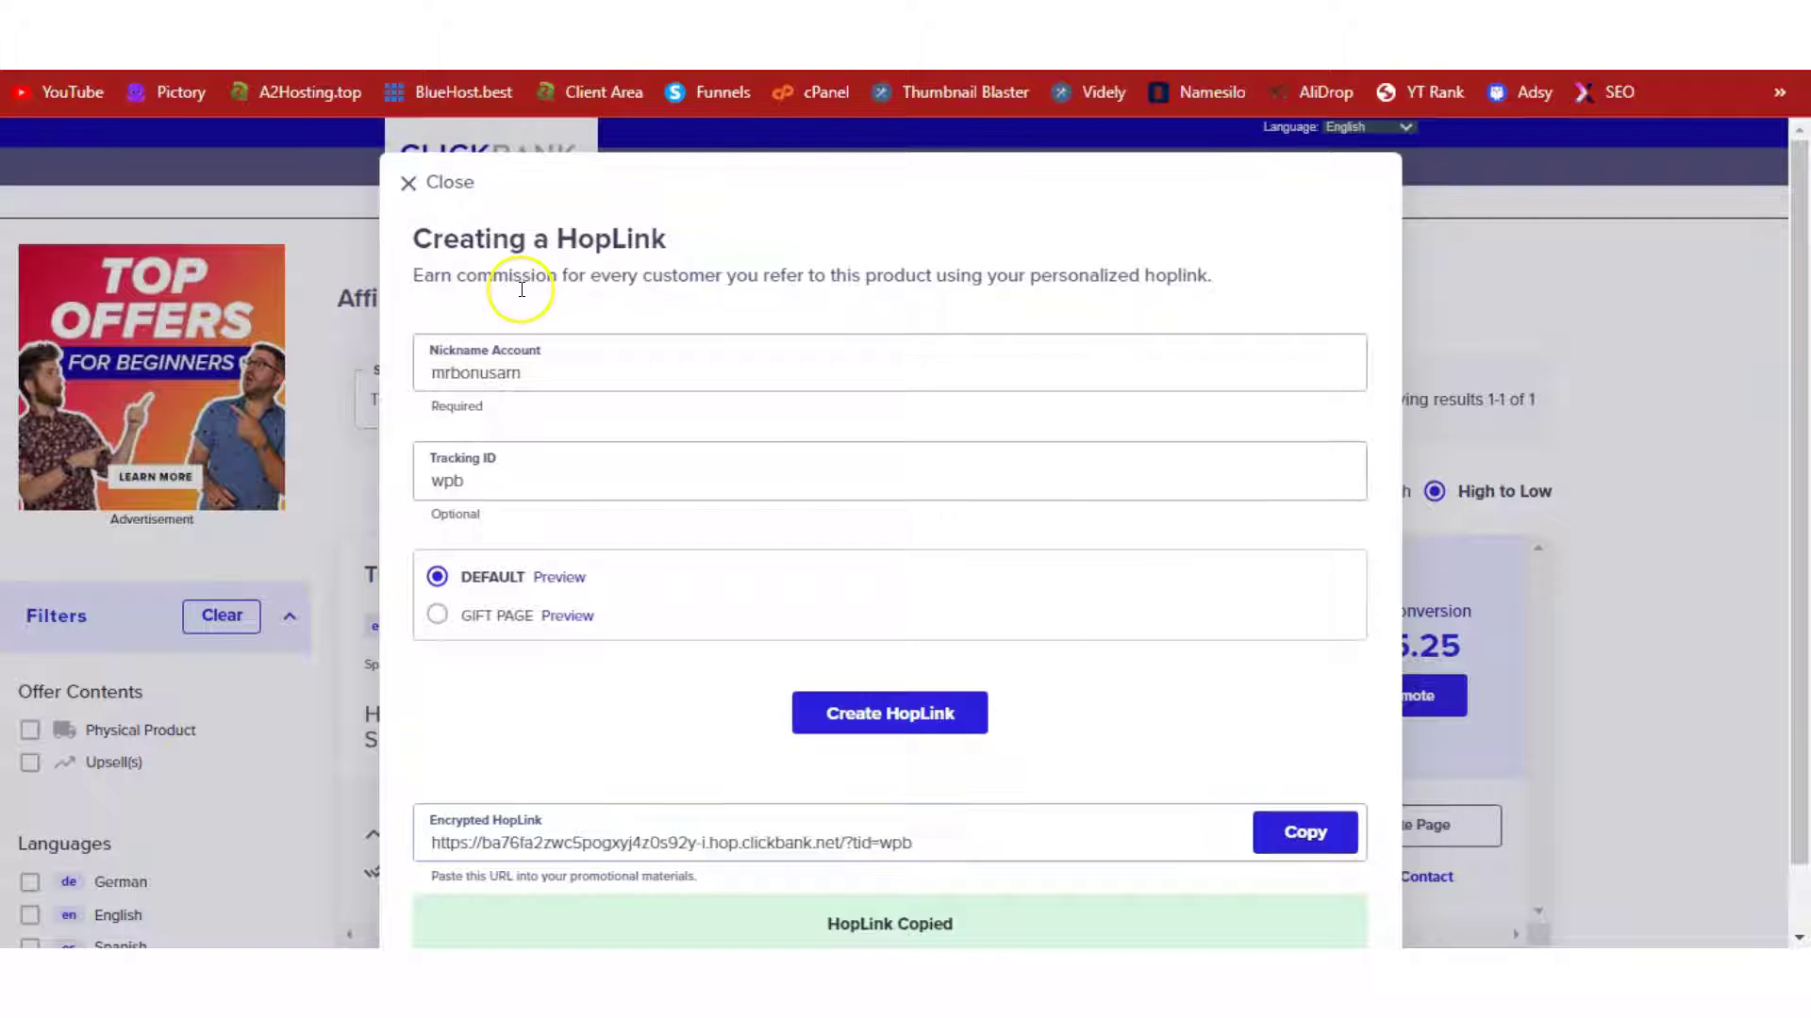
pyautogui.click(451, 184)
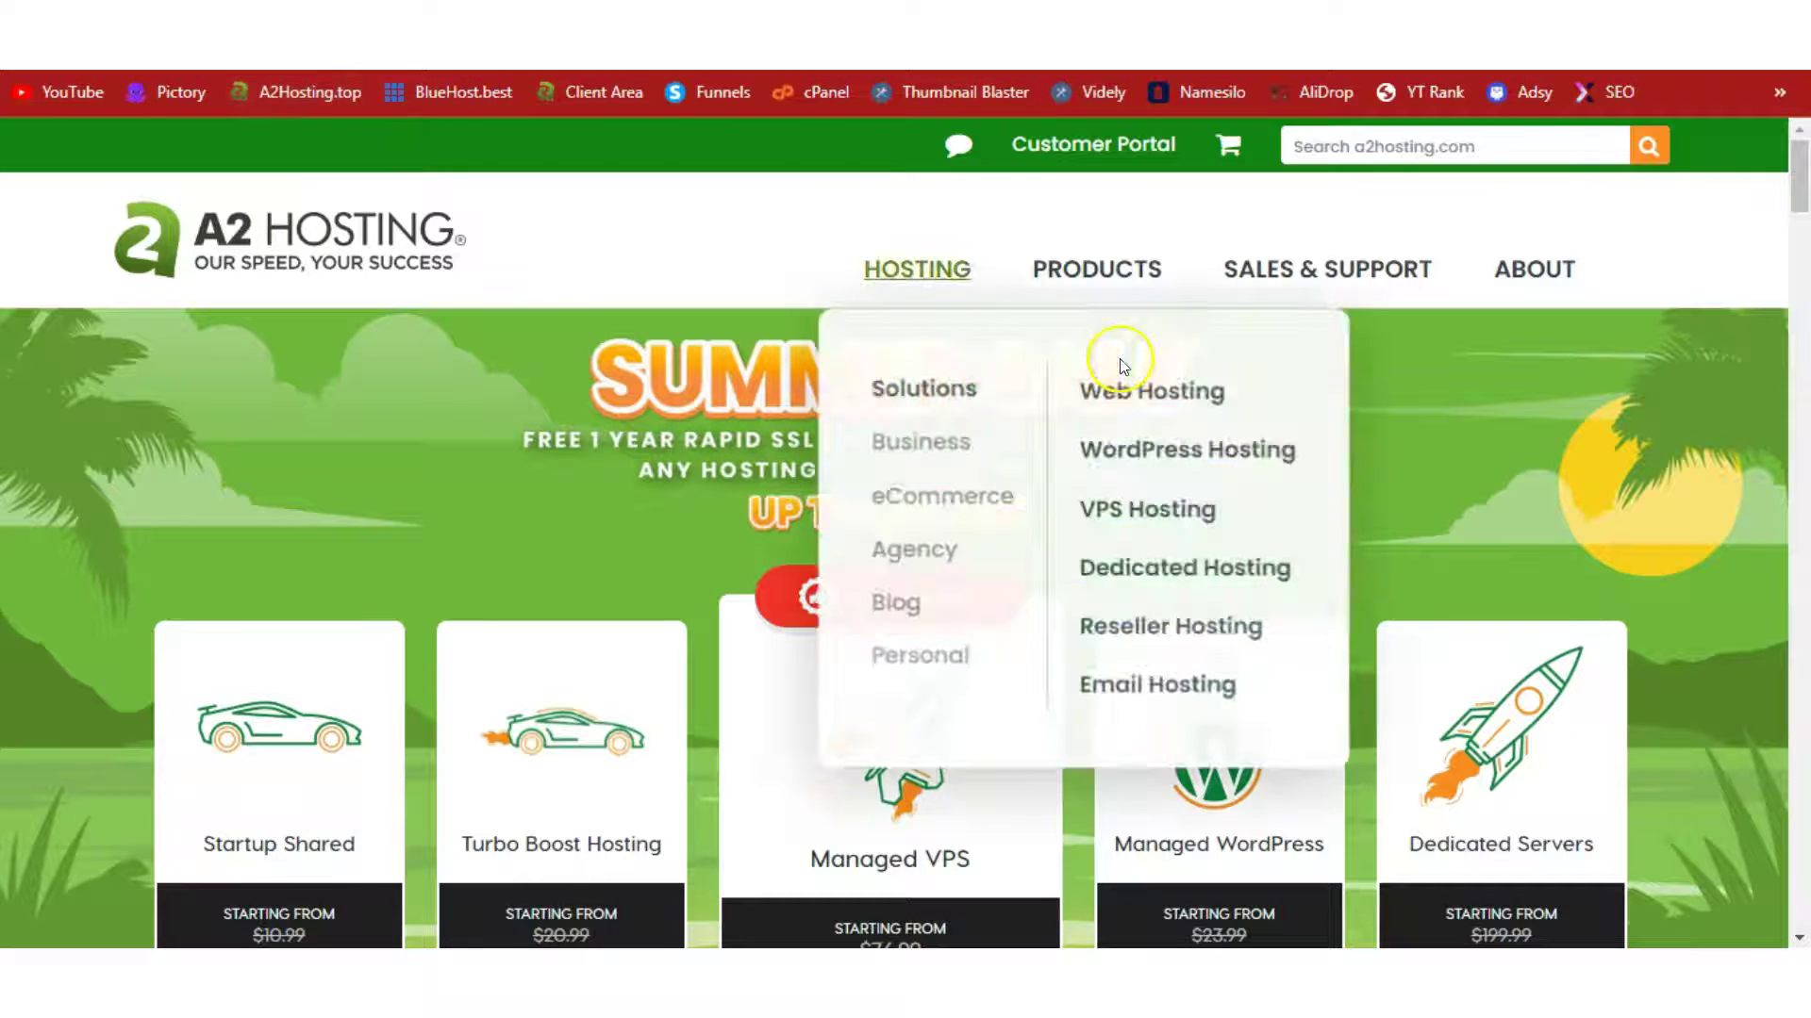
pyautogui.scroll(-3, 1801, 160)
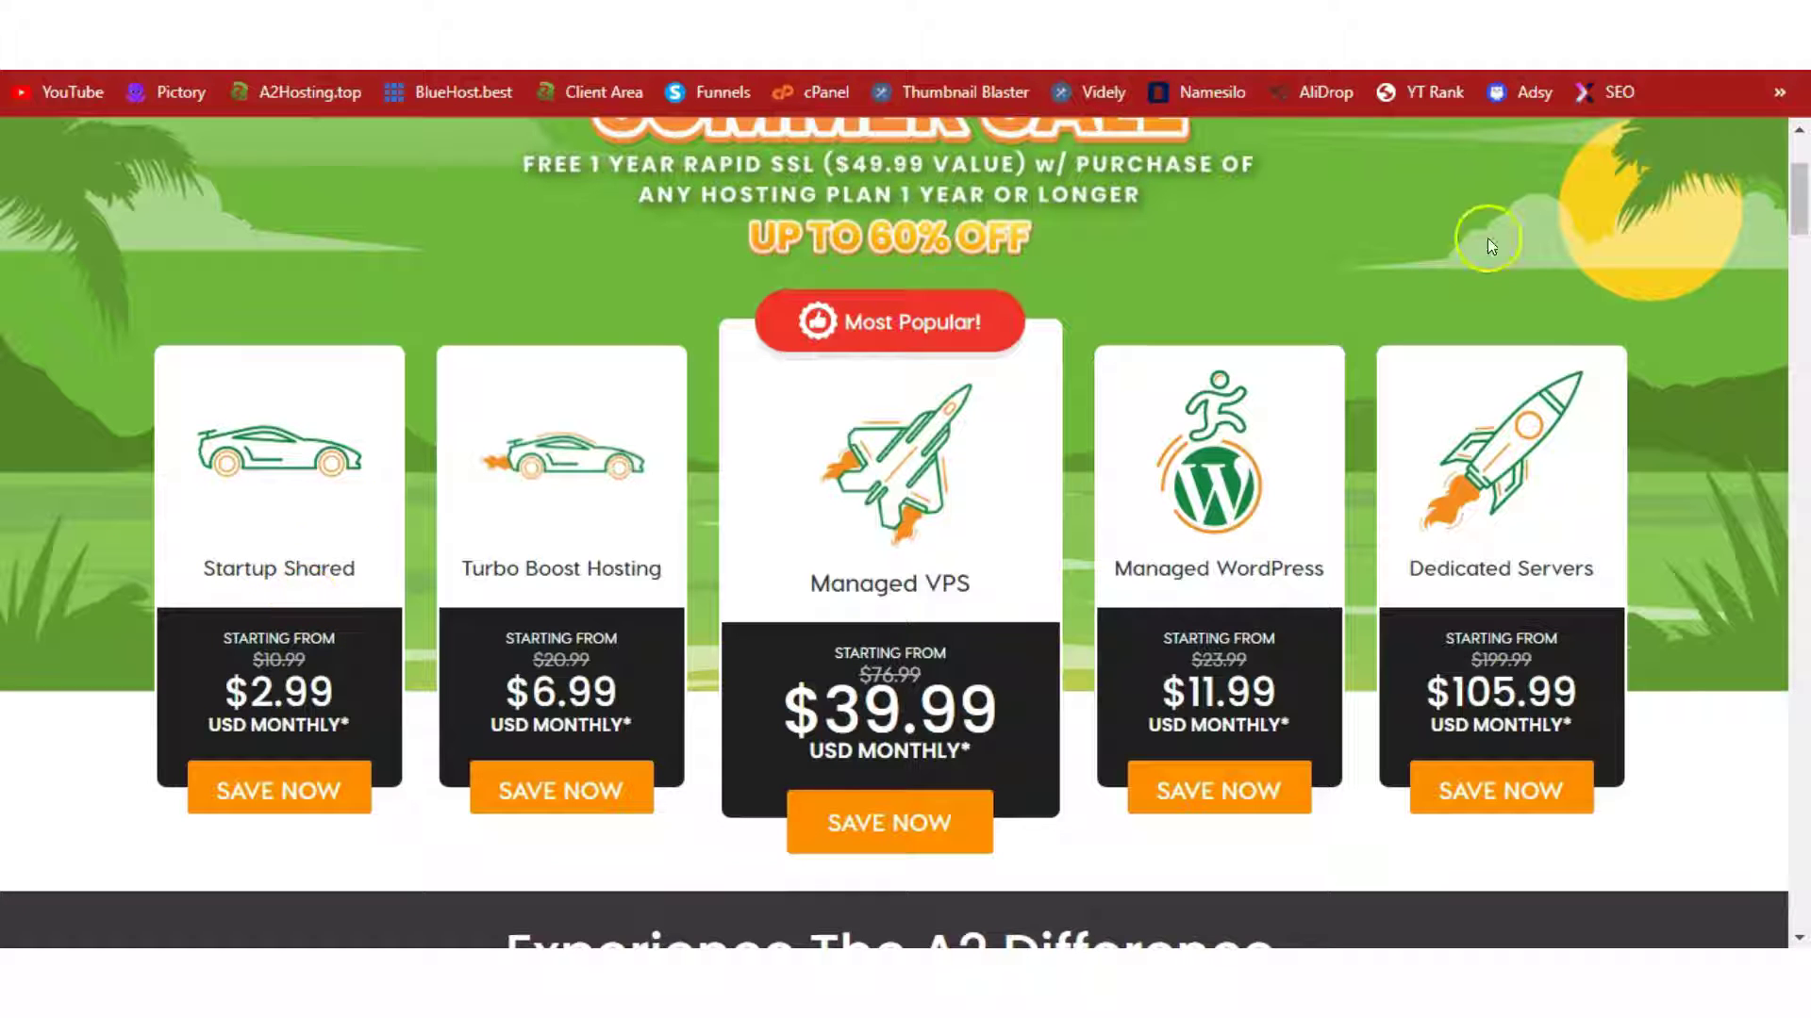
pyautogui.moveTo(1799, 180); pyautogui.dragTo(1801, 151)
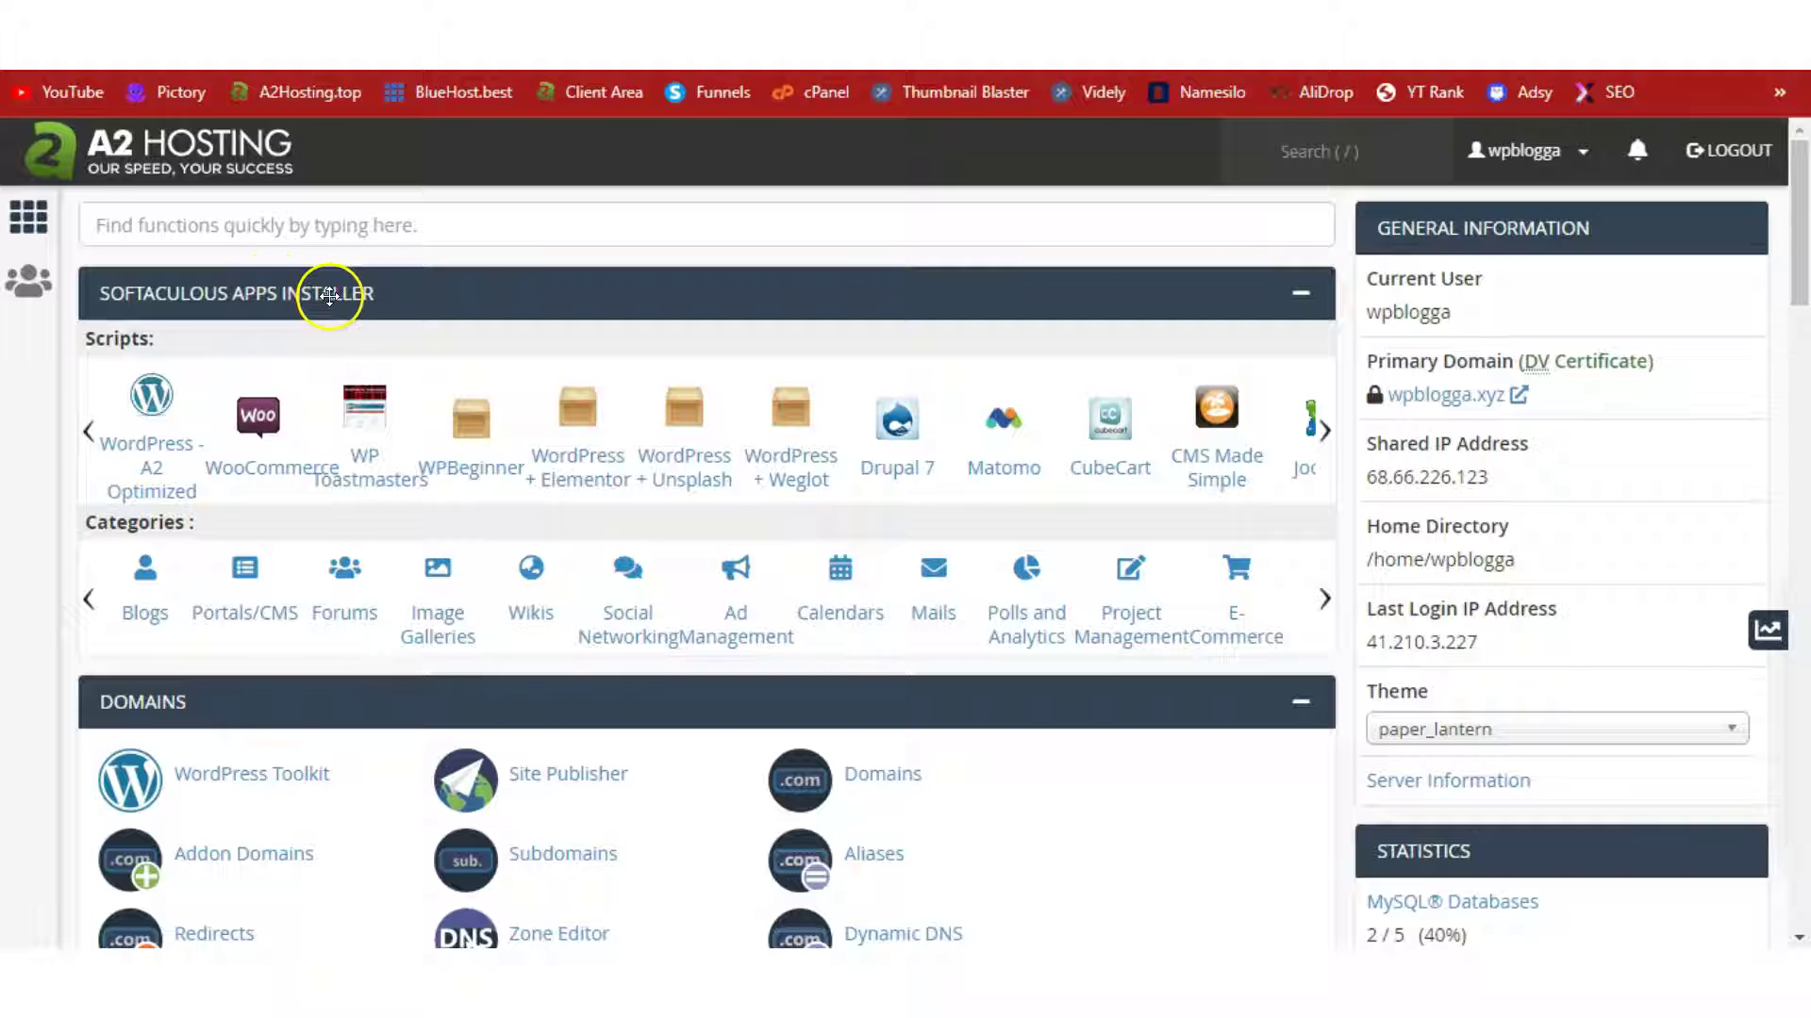
# Step: Open the WordPress - A2 Optimized installer in the hosting control panel and keep wpblogga.xyz as the installation domain
pyautogui.click(112, 438)
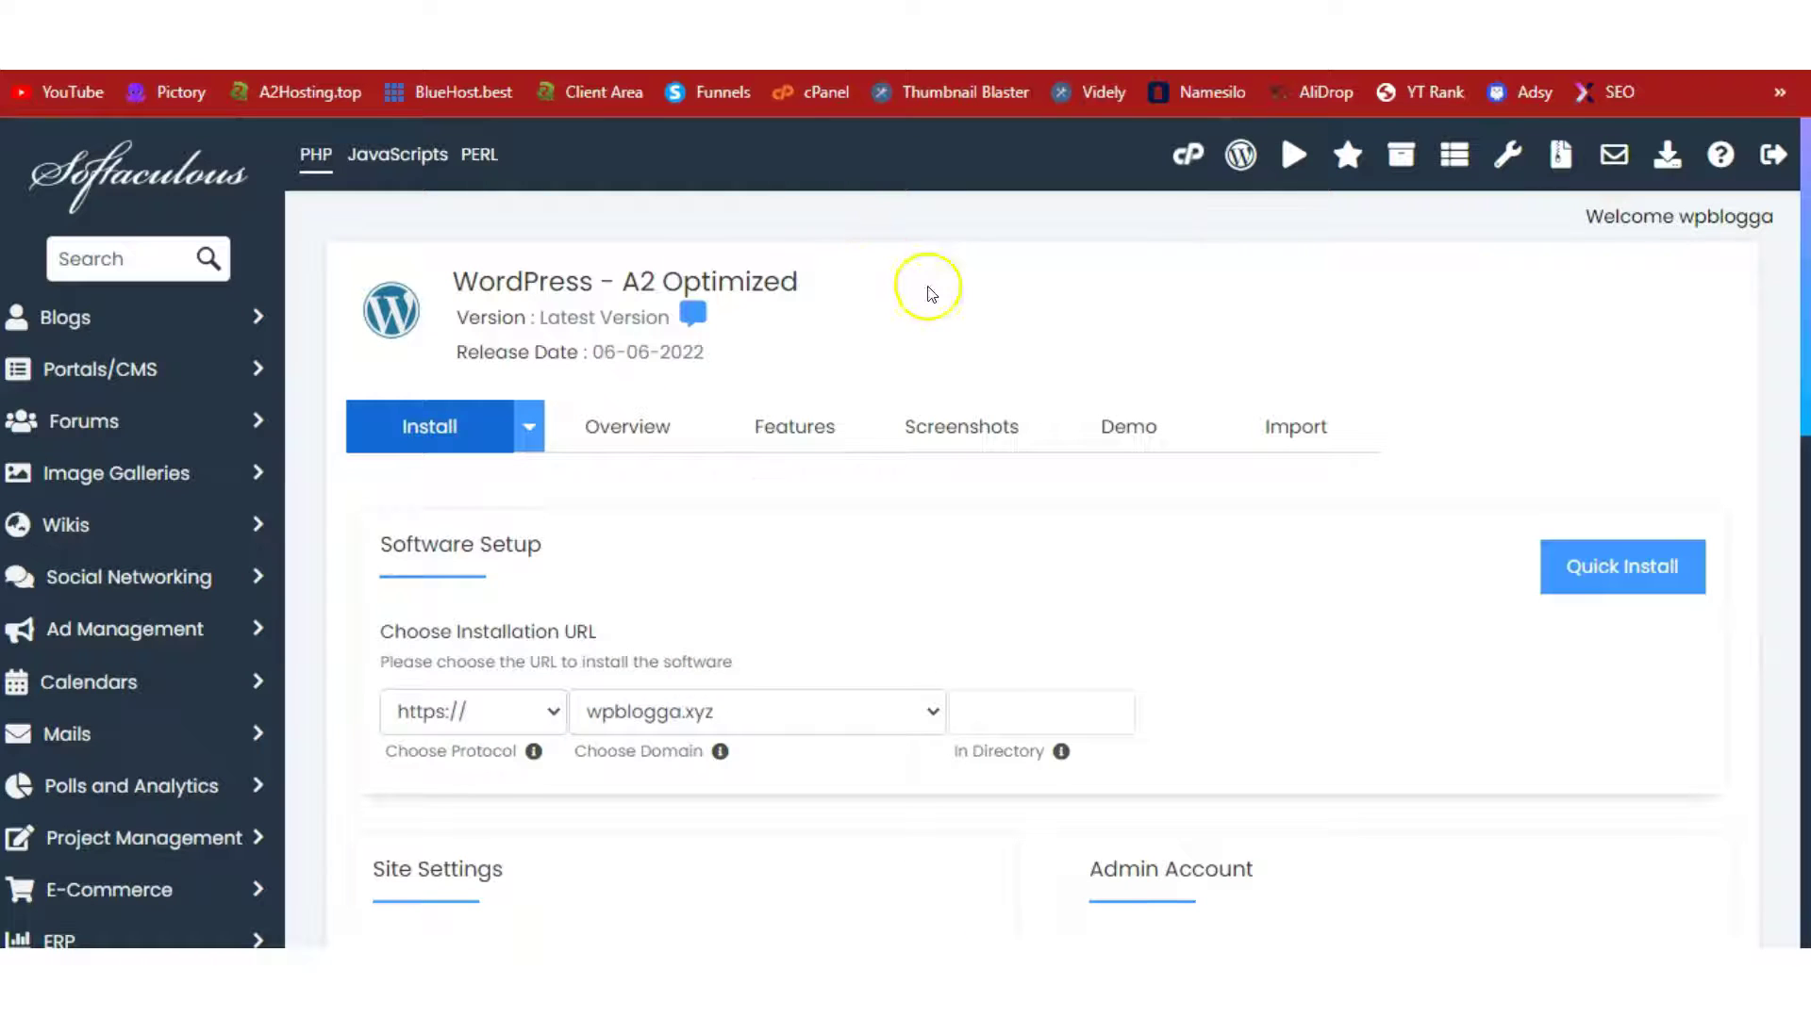
pyautogui.scroll(-1, 1805, 212)
pyautogui.scroll(-3, 1805, 212)
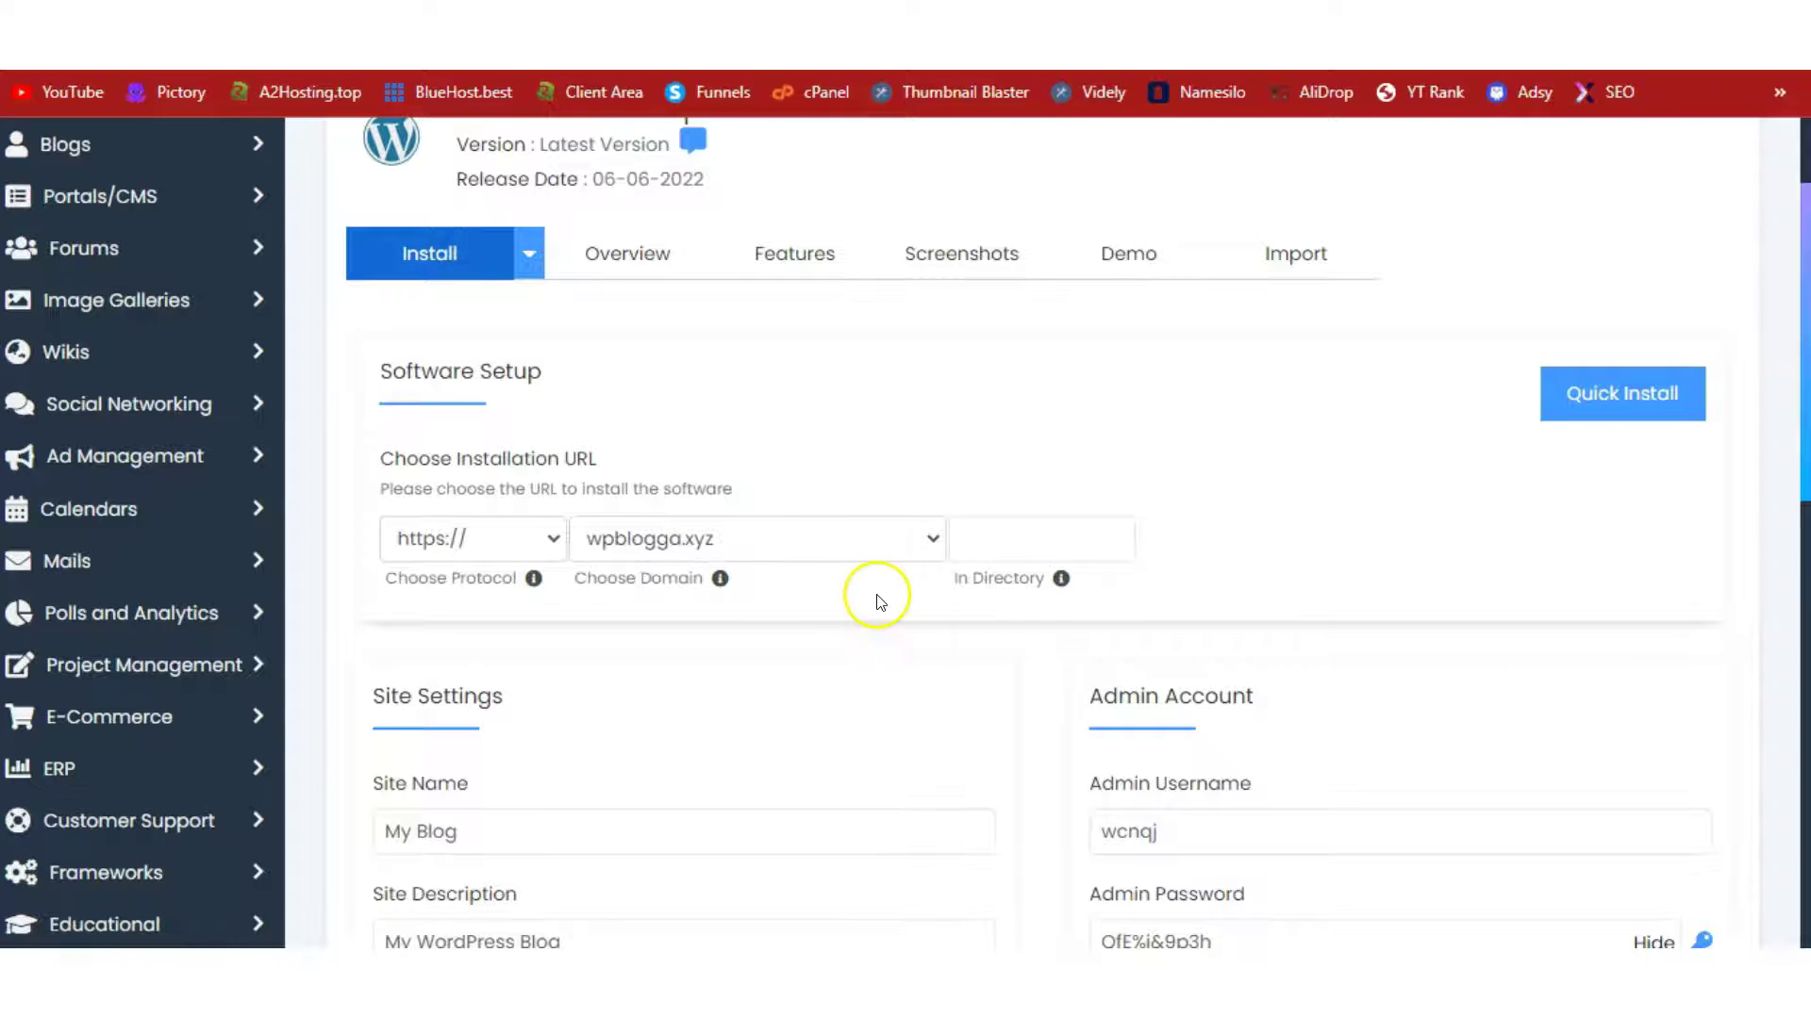
pyautogui.click(804, 546)
pyautogui.click(804, 546)
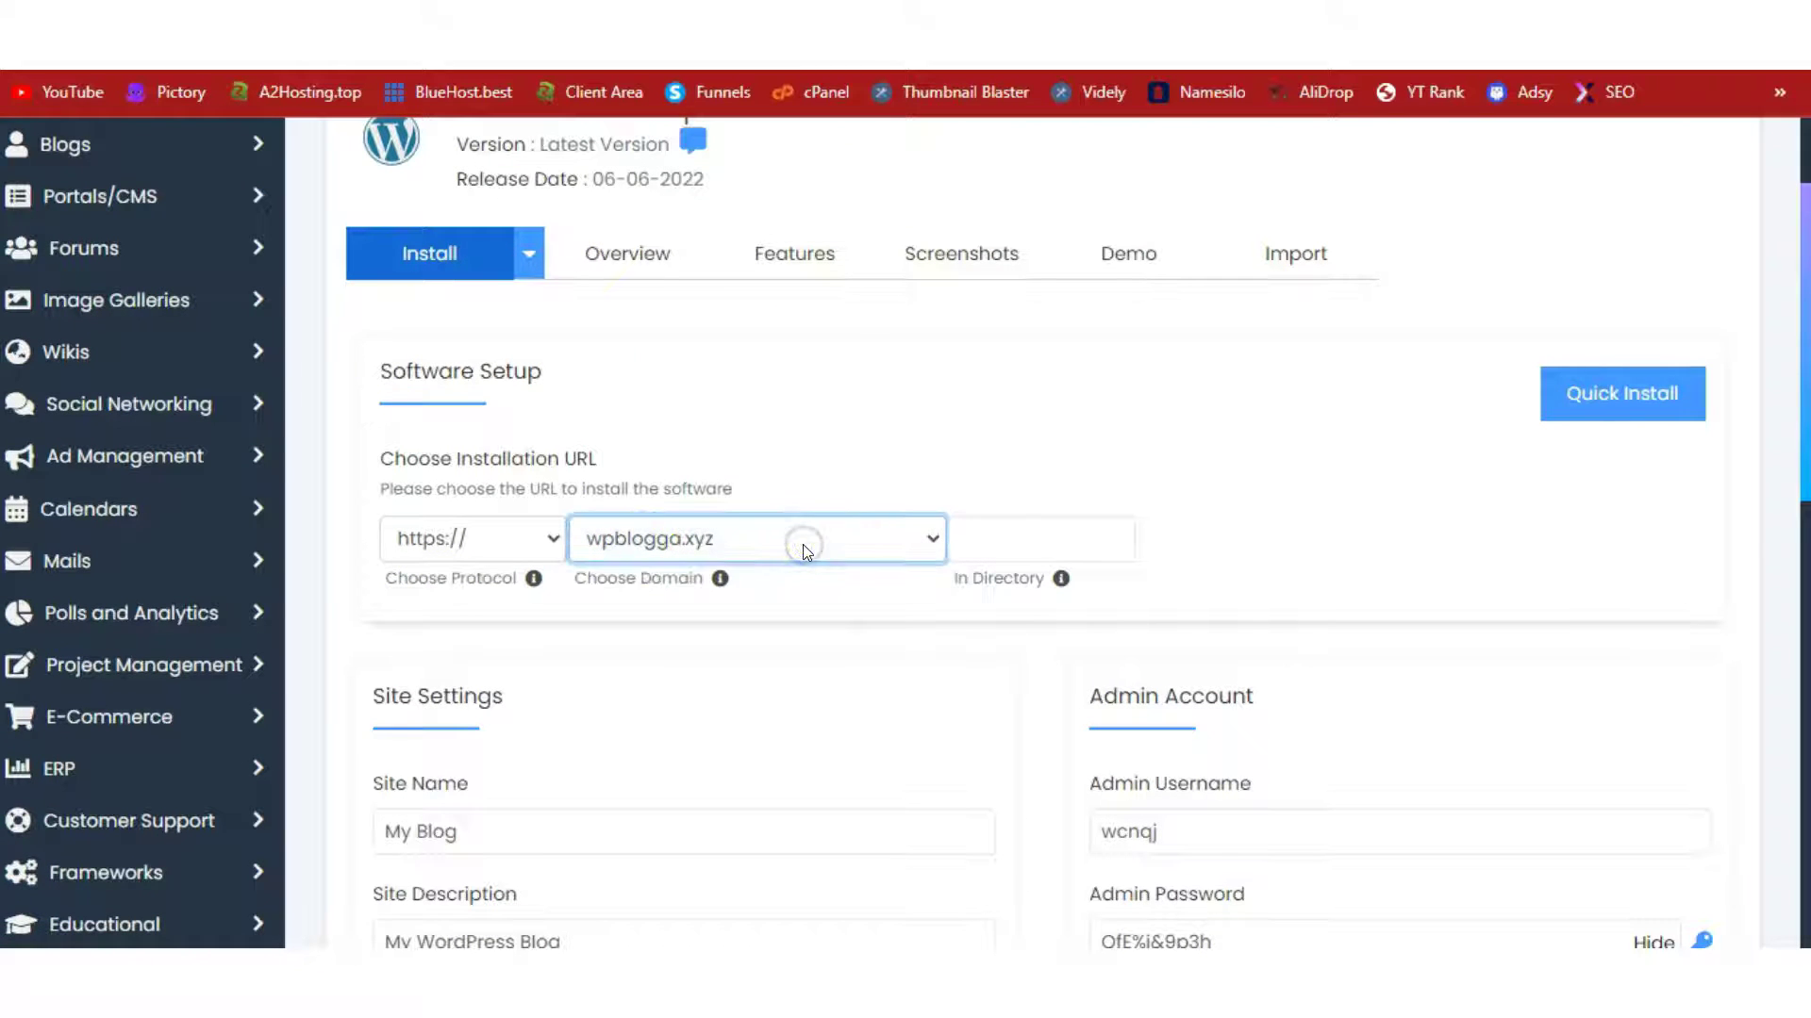
# Step: Generate a new admin password for the admin account in the WordPress installation form
pyautogui.scroll(-6, 1805, 453)
pyautogui.click(492, 494)
pyautogui.click(449, 589)
pyautogui.click(1322, 457)
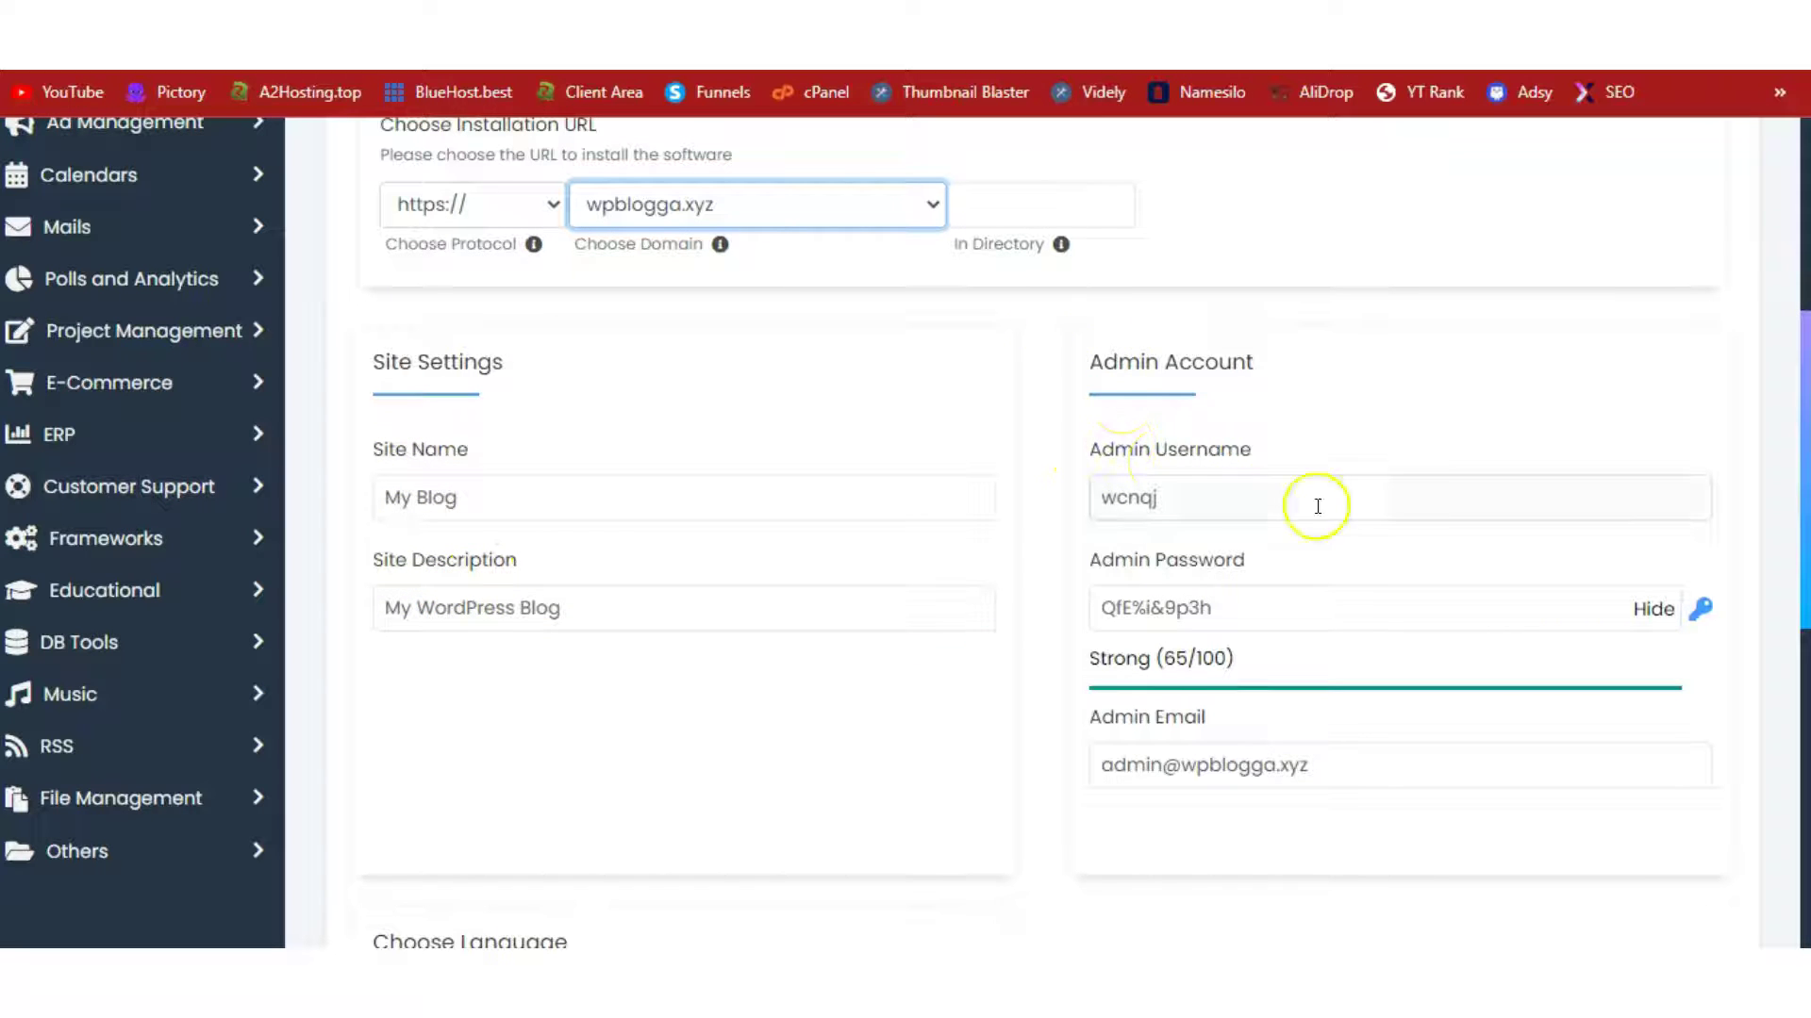
pyautogui.click(1190, 439)
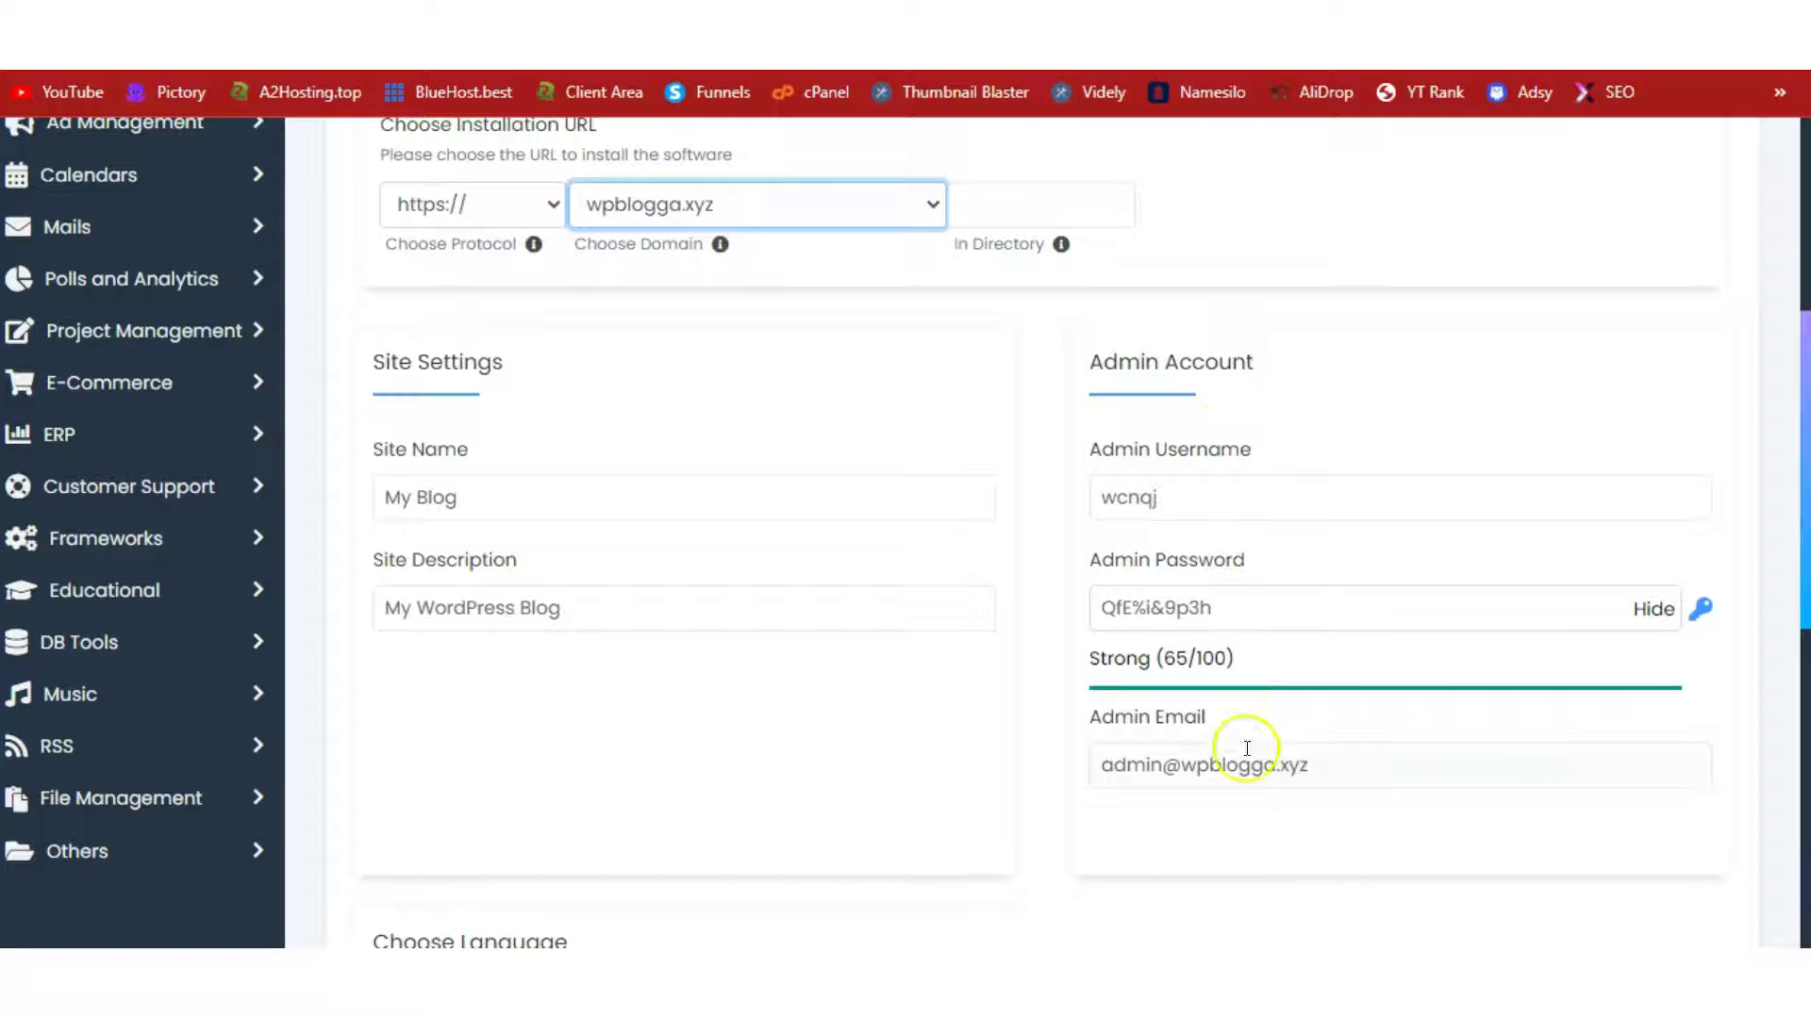
pyautogui.click(1703, 628)
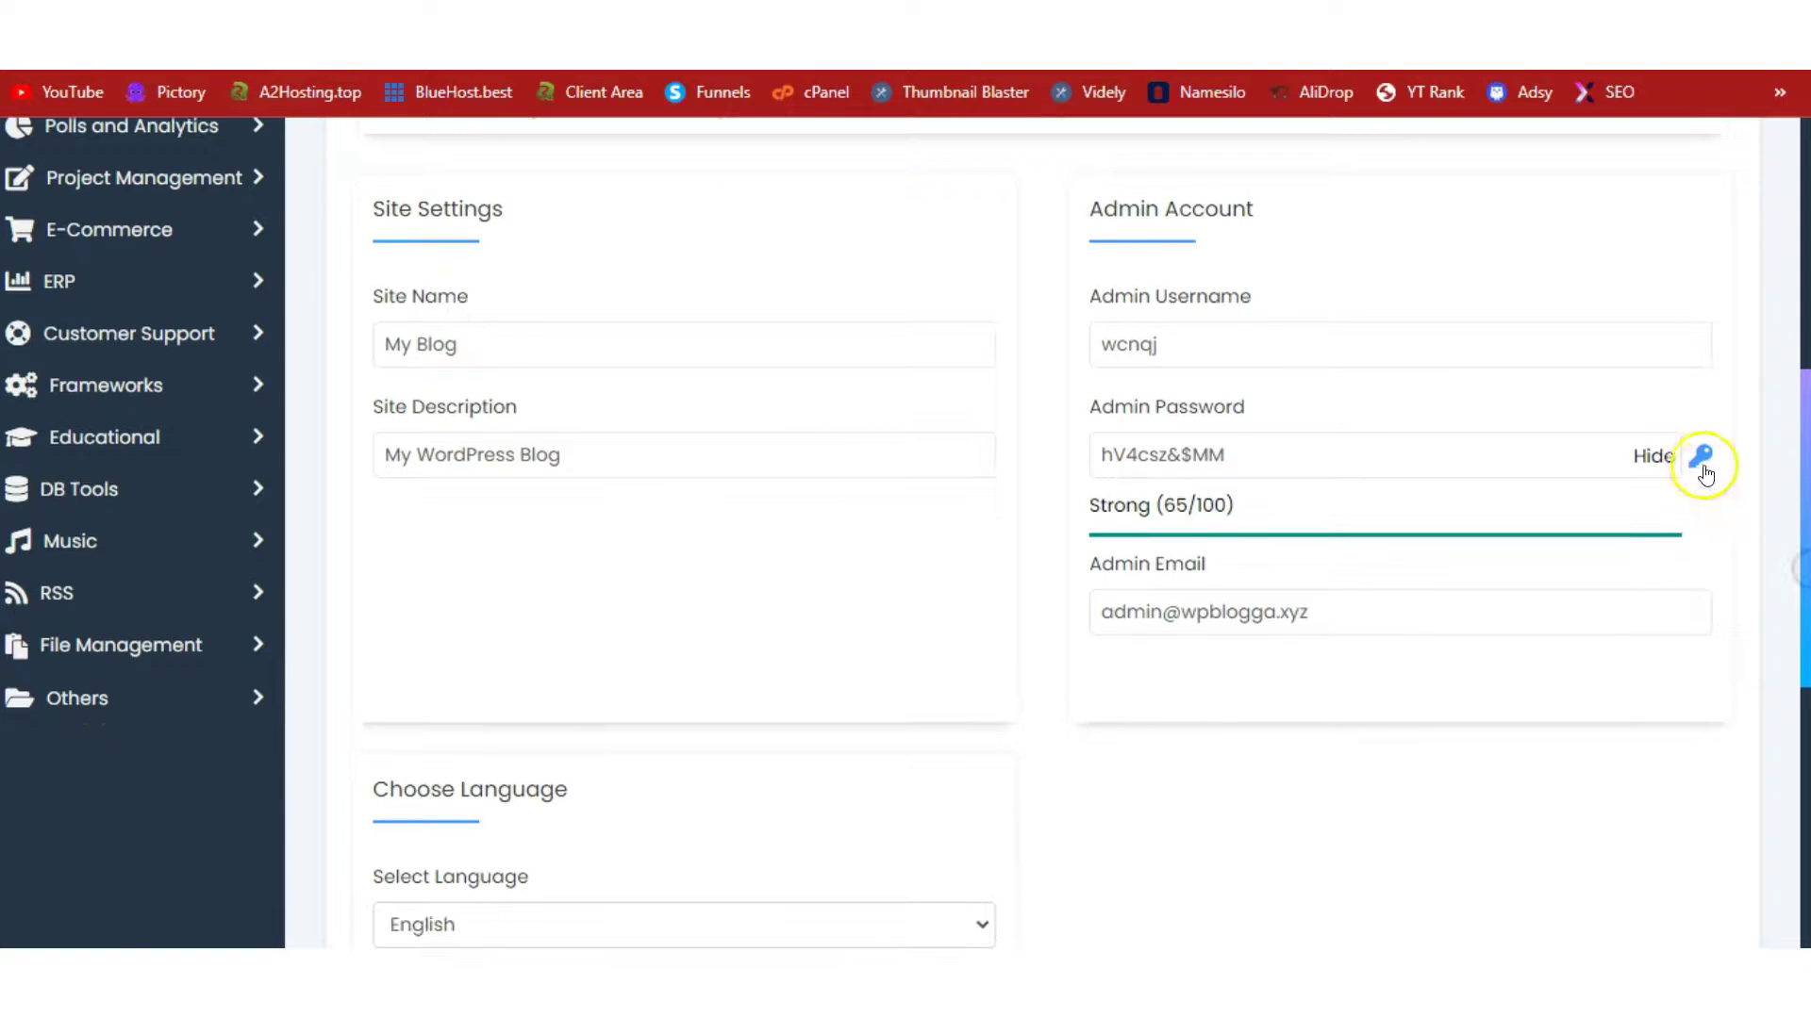
pyautogui.scroll(-1, 1792, 471)
pyautogui.scroll(-5, 1805, 486)
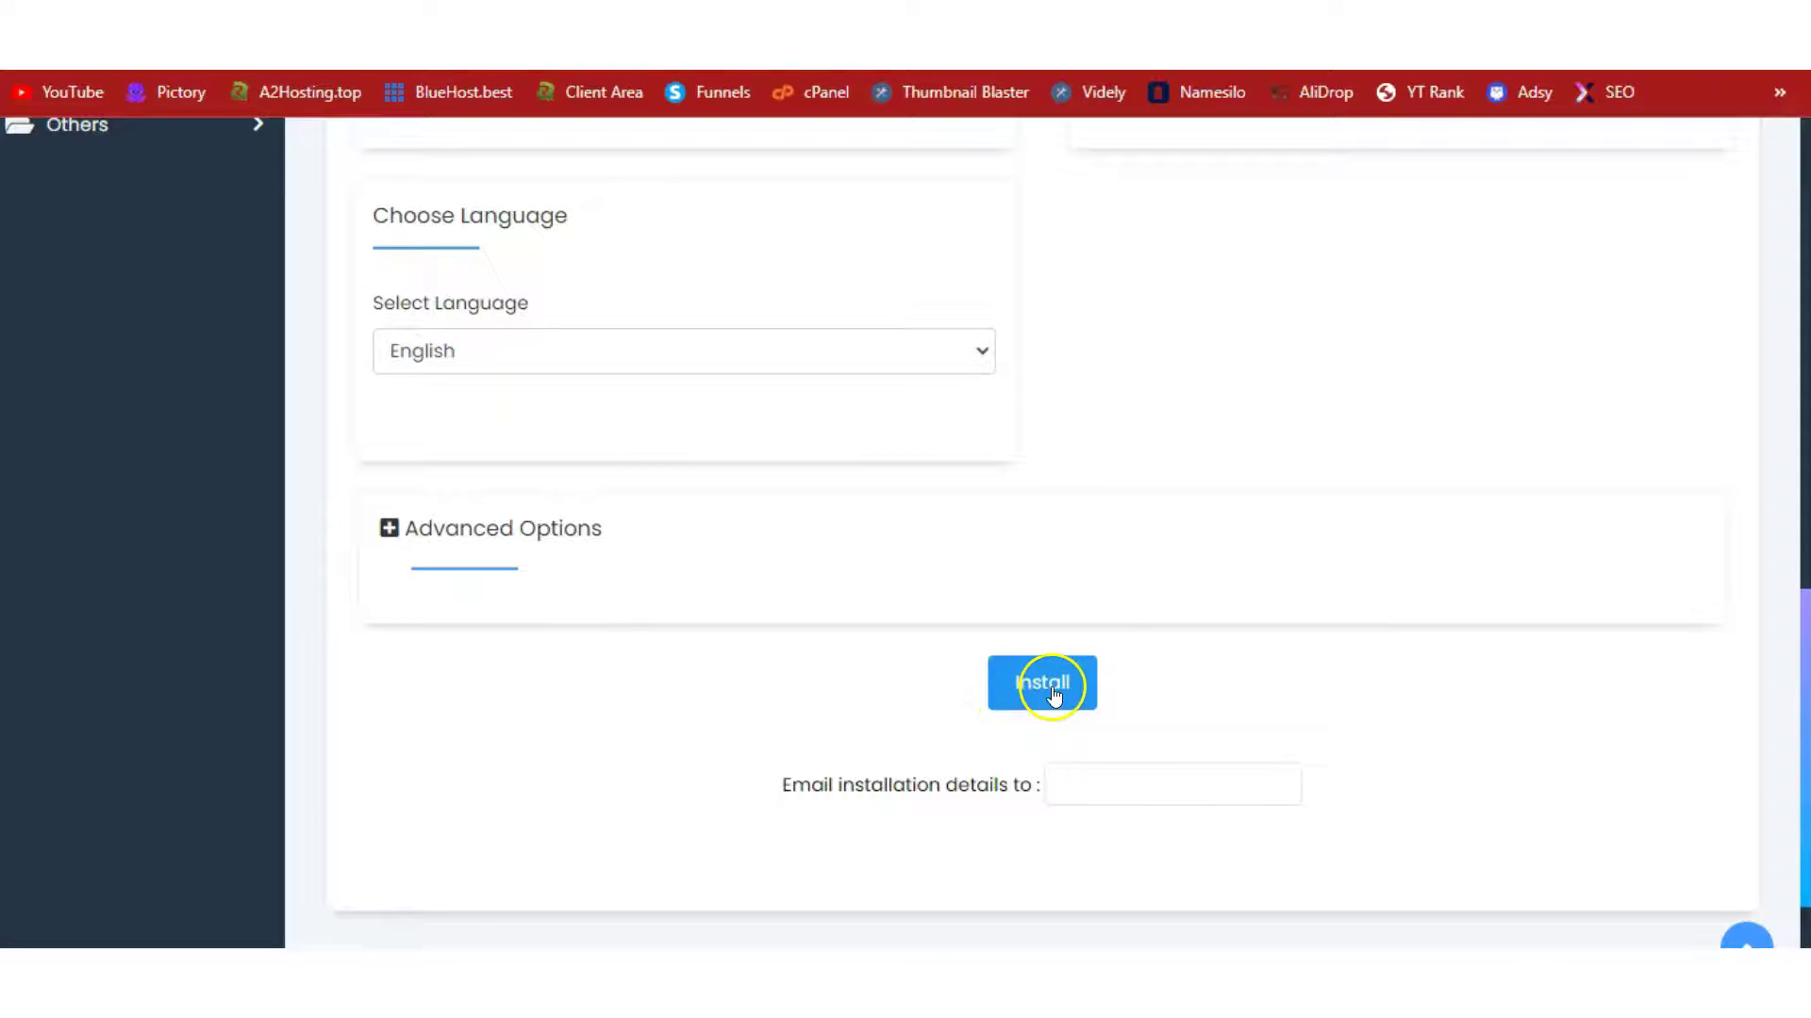
pyautogui.scroll(-1, 1795, 688)
pyautogui.scroll(5, 1774, 522)
pyautogui.scroll(10, 1774, 522)
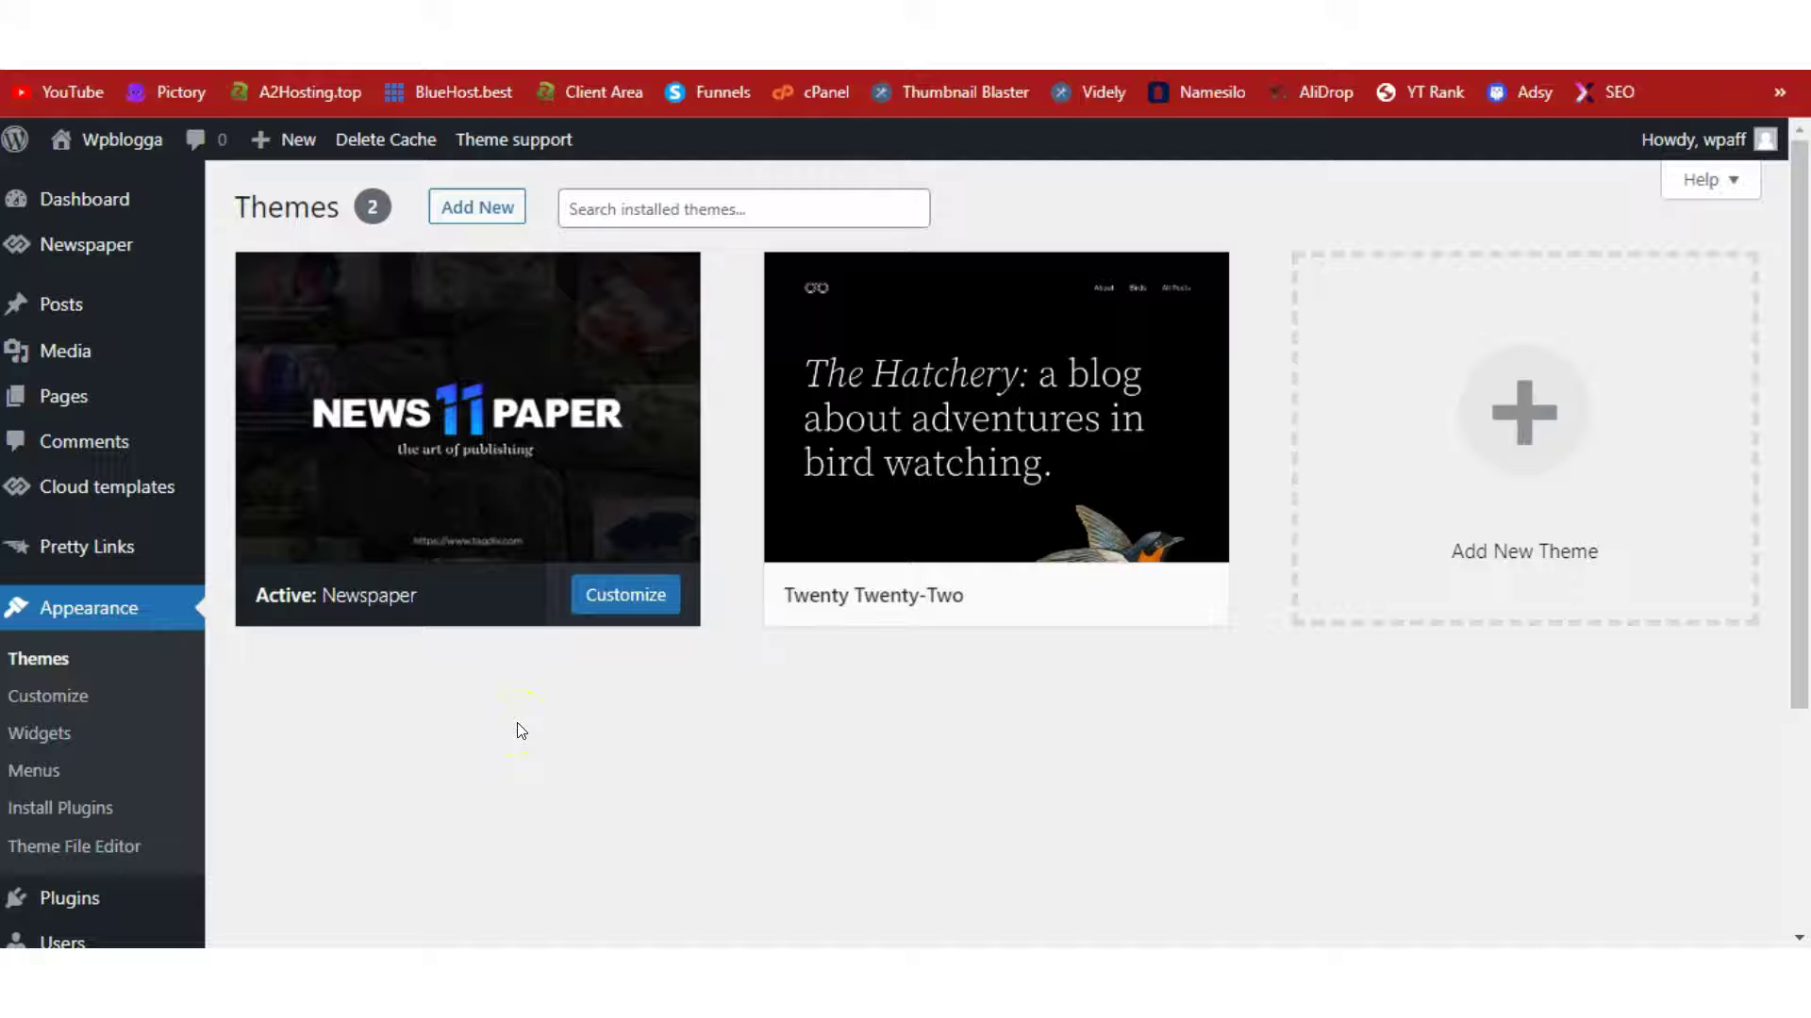
pyautogui.moveTo(271, 494)
pyautogui.click(808, 769)
pyautogui.moveTo(424, 444)
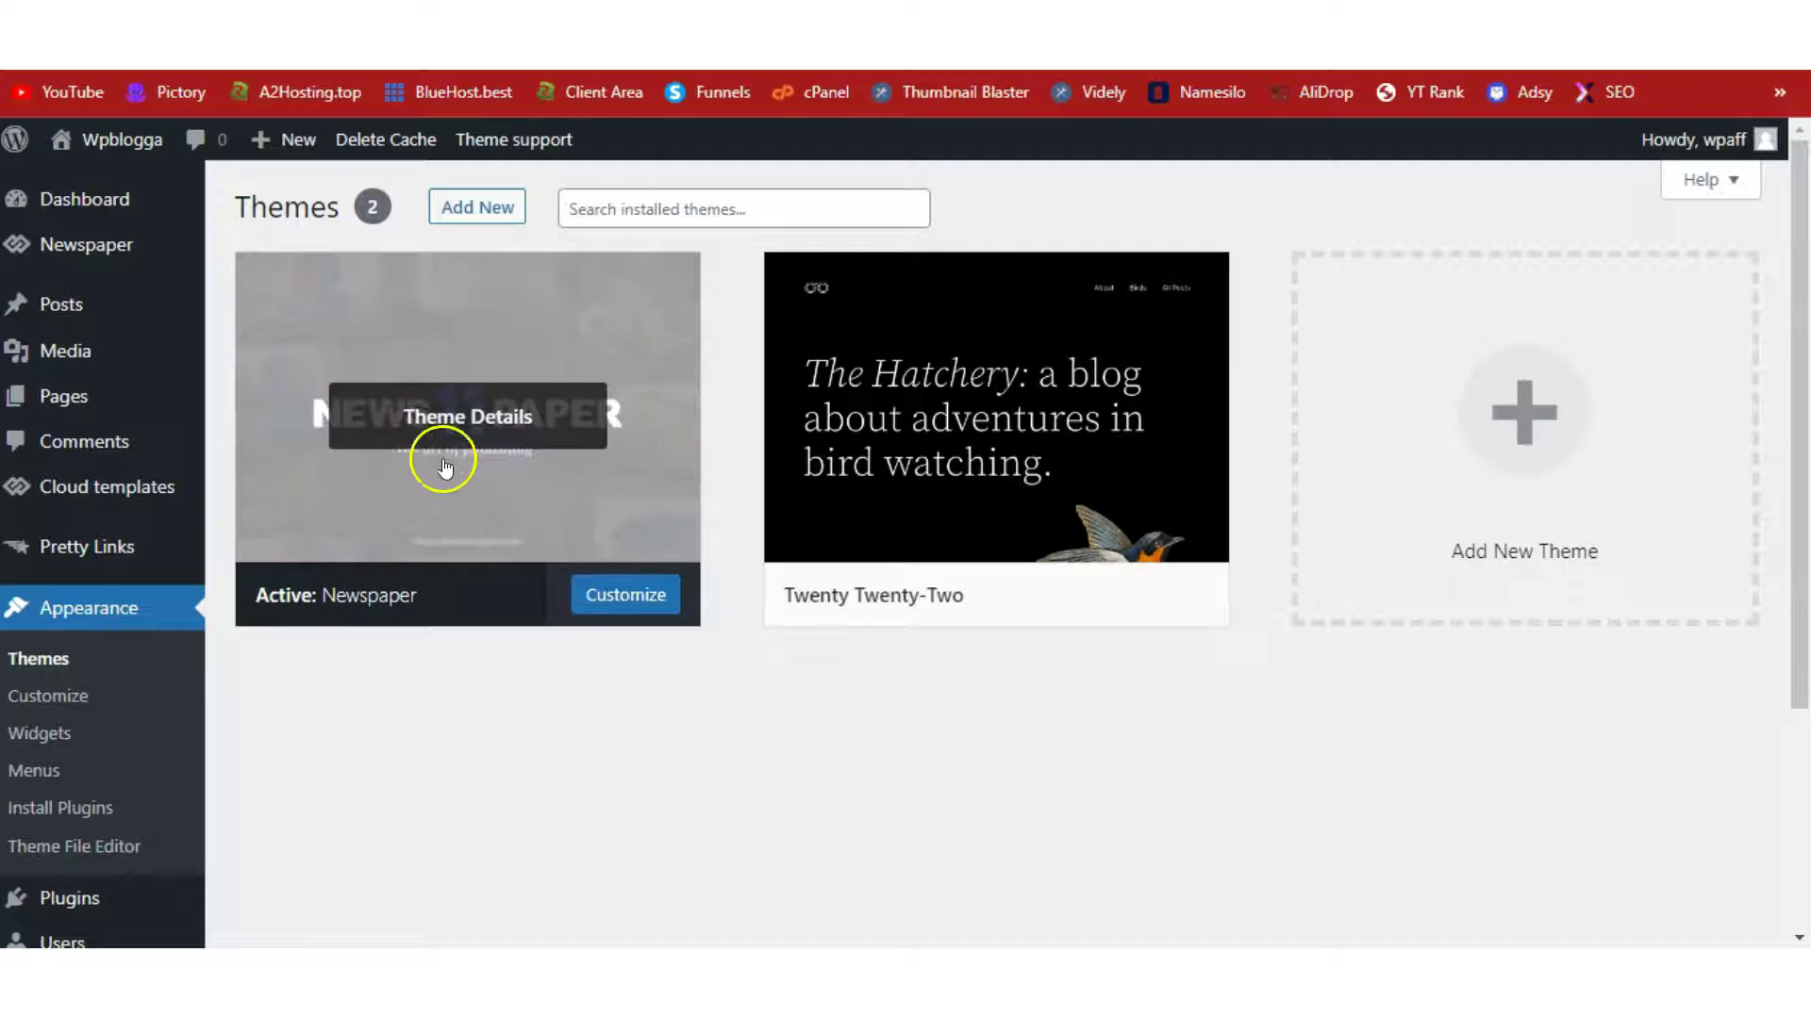
pyautogui.moveTo(1006, 311)
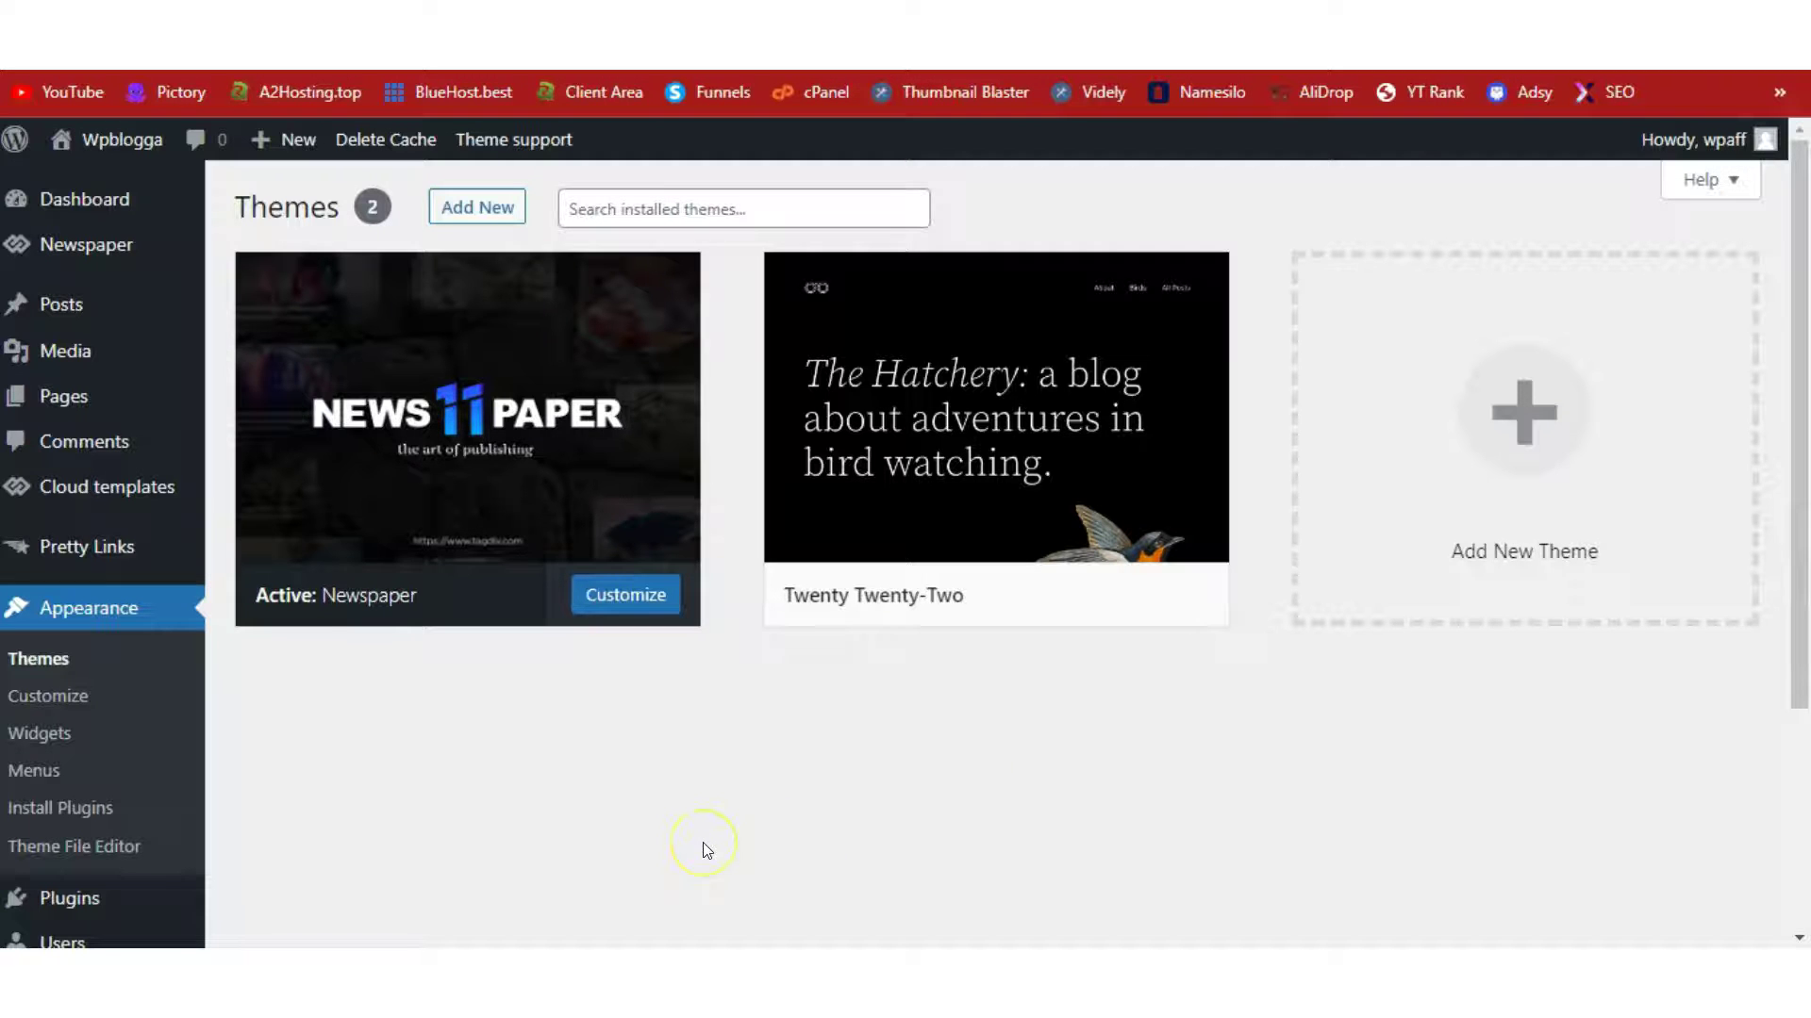
pyautogui.moveTo(913, 295)
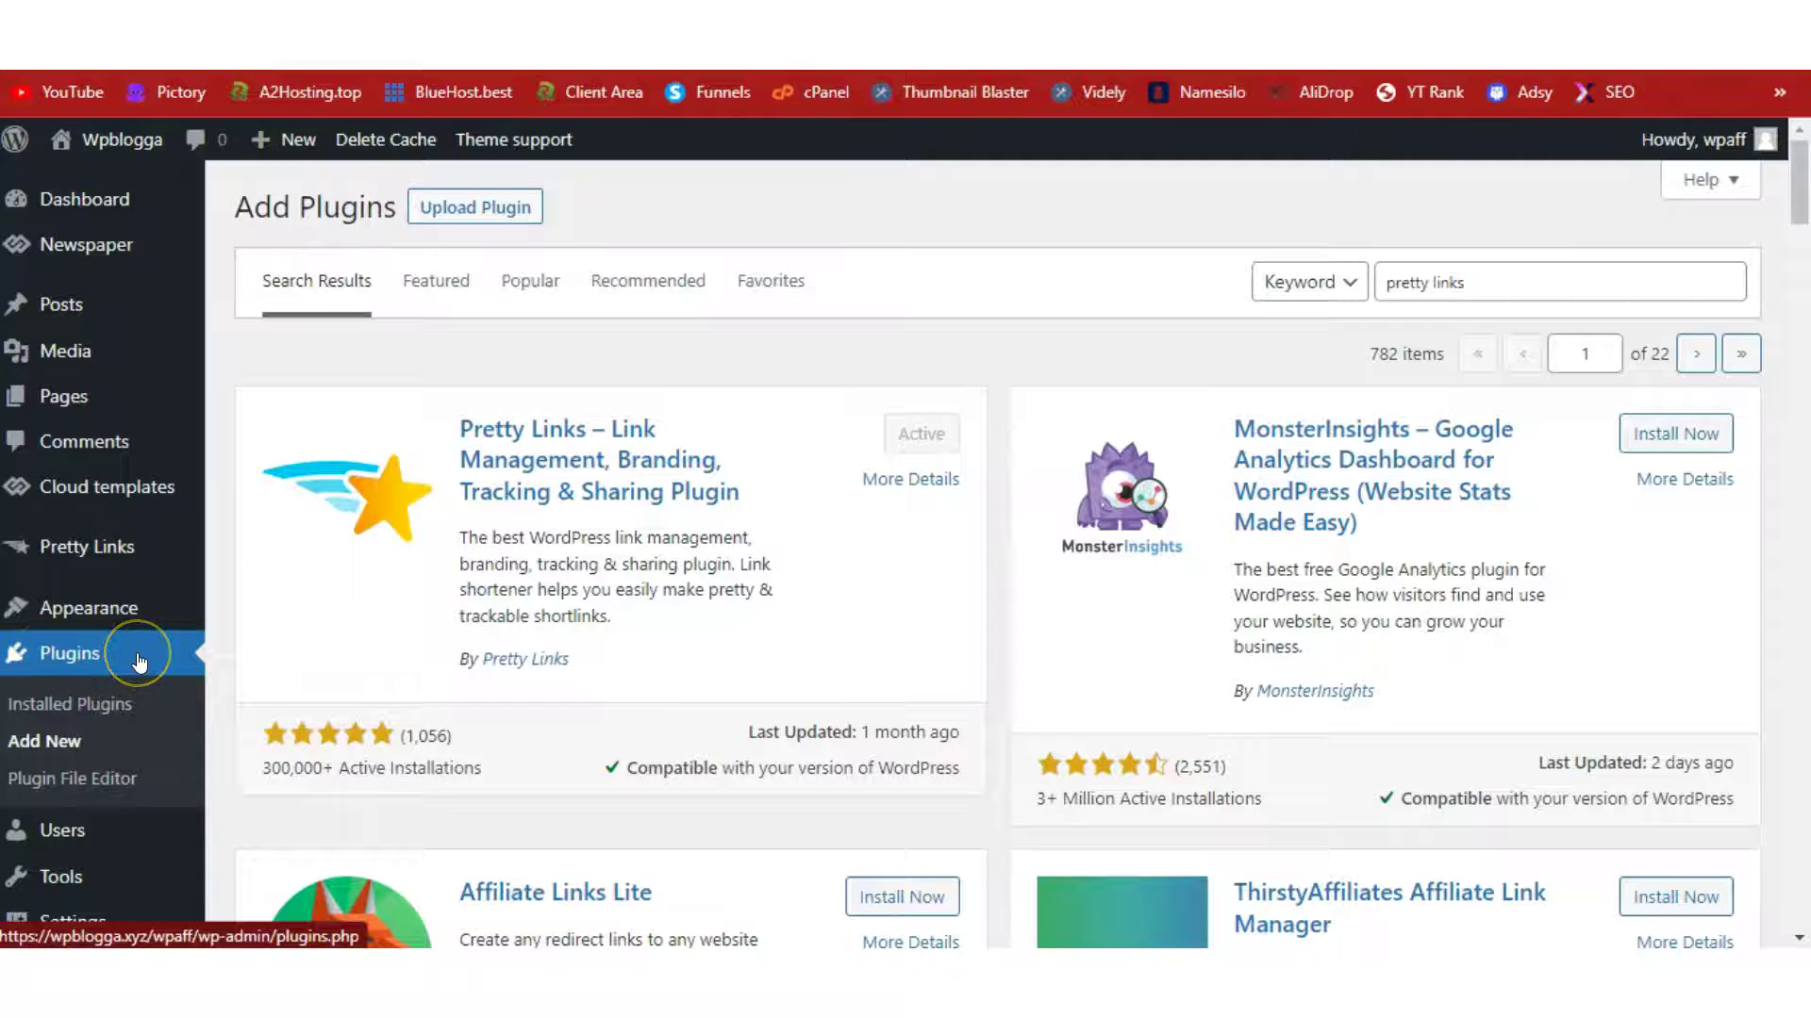
pyautogui.tripleClick(1626, 284)
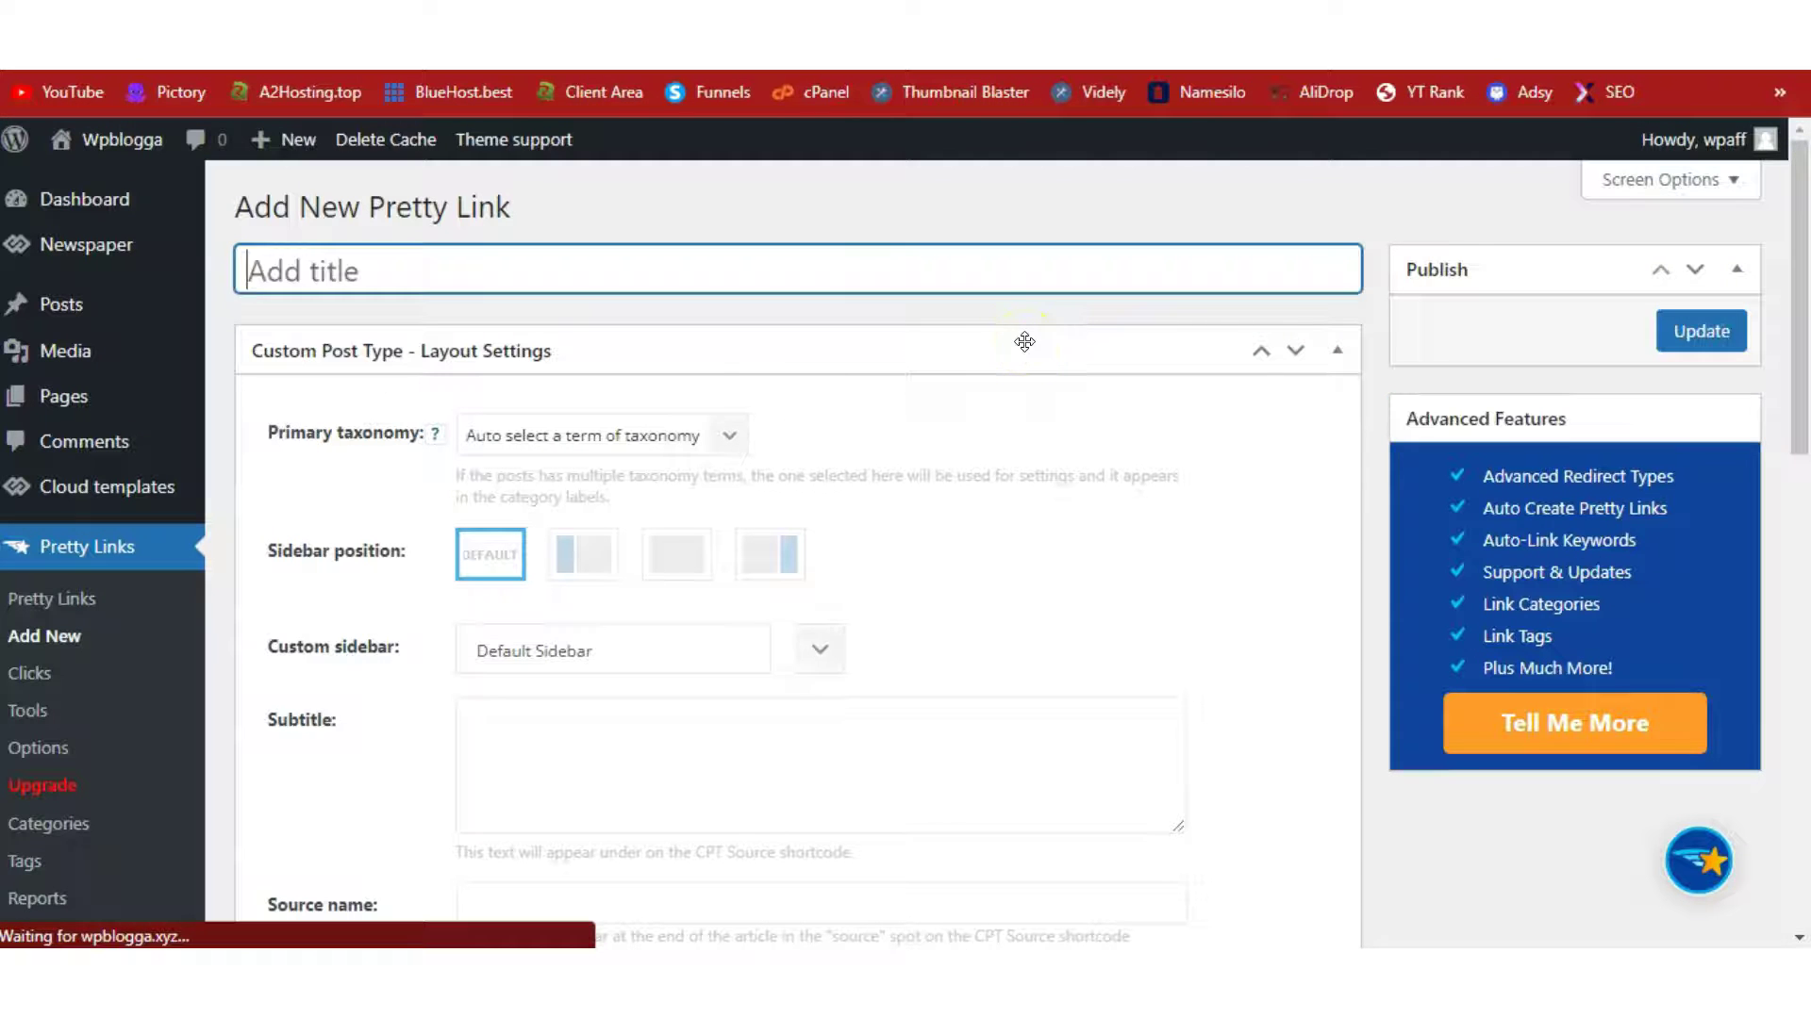
# Step: Title the new Pretty Link "The BioEnergy Code" and set its redirection to 301 (Permanent)
pyautogui.write('The Bio')
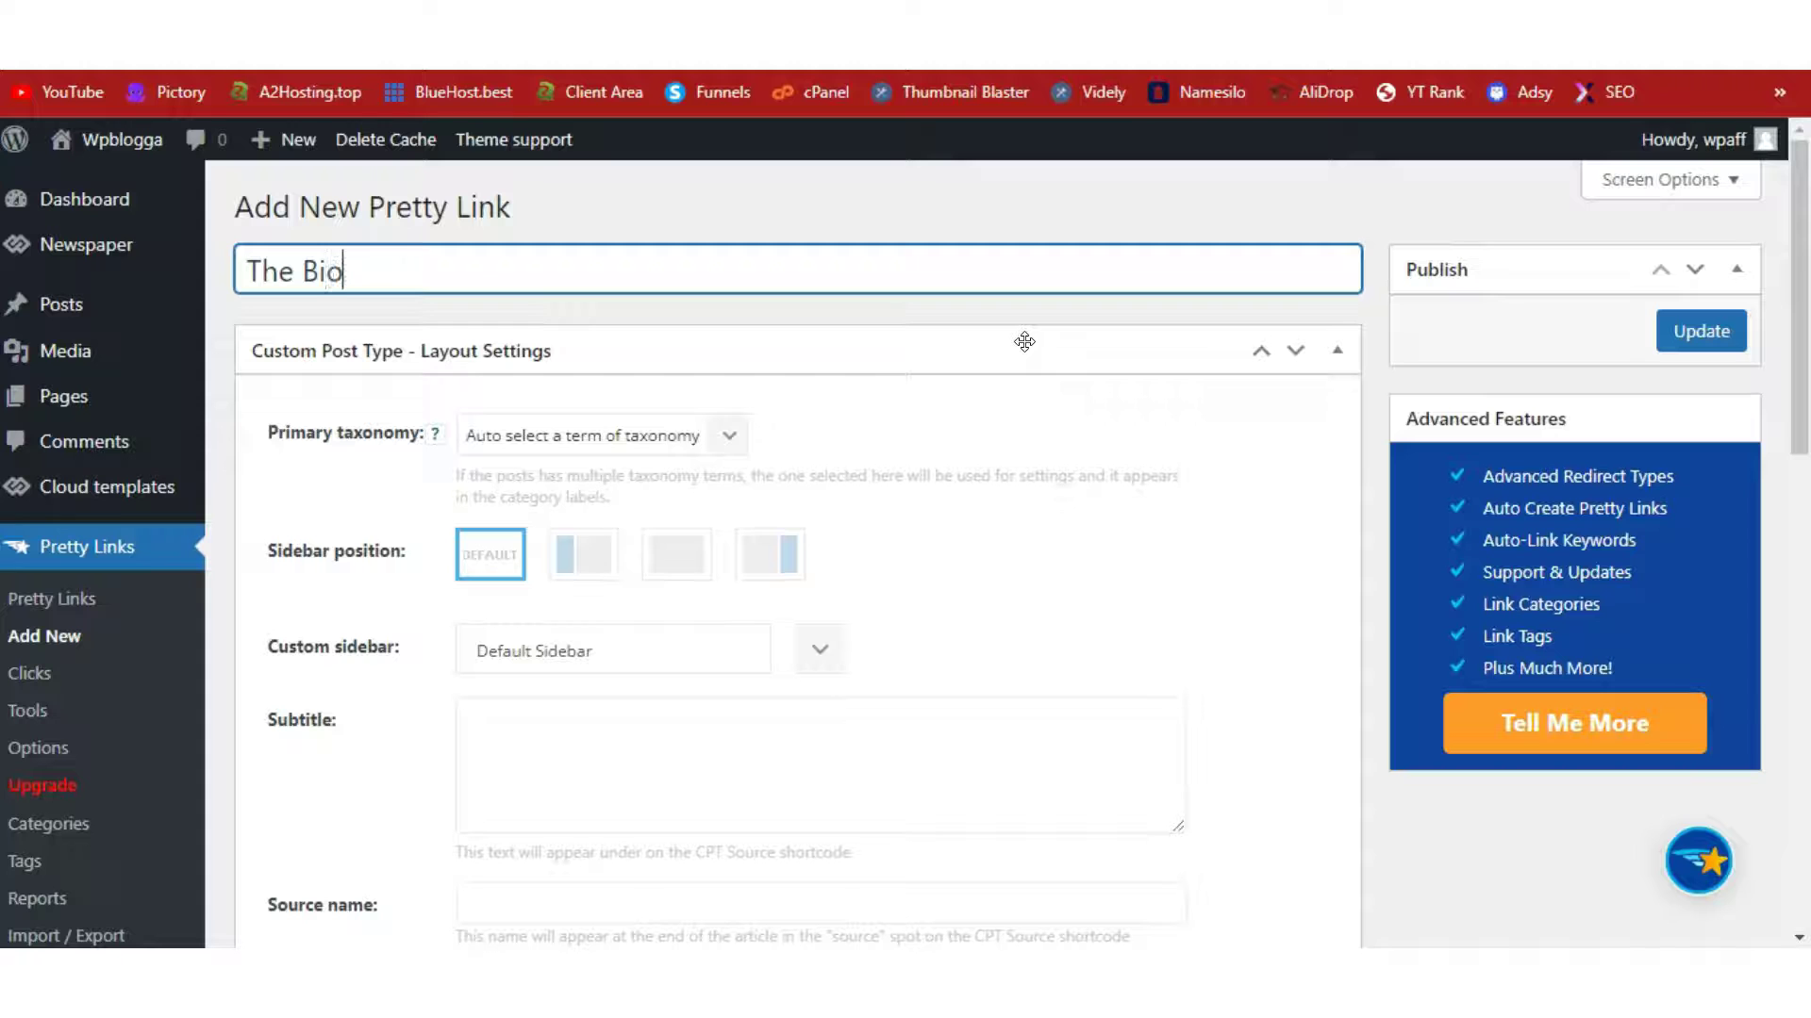
pyautogui.write('Energy Code')
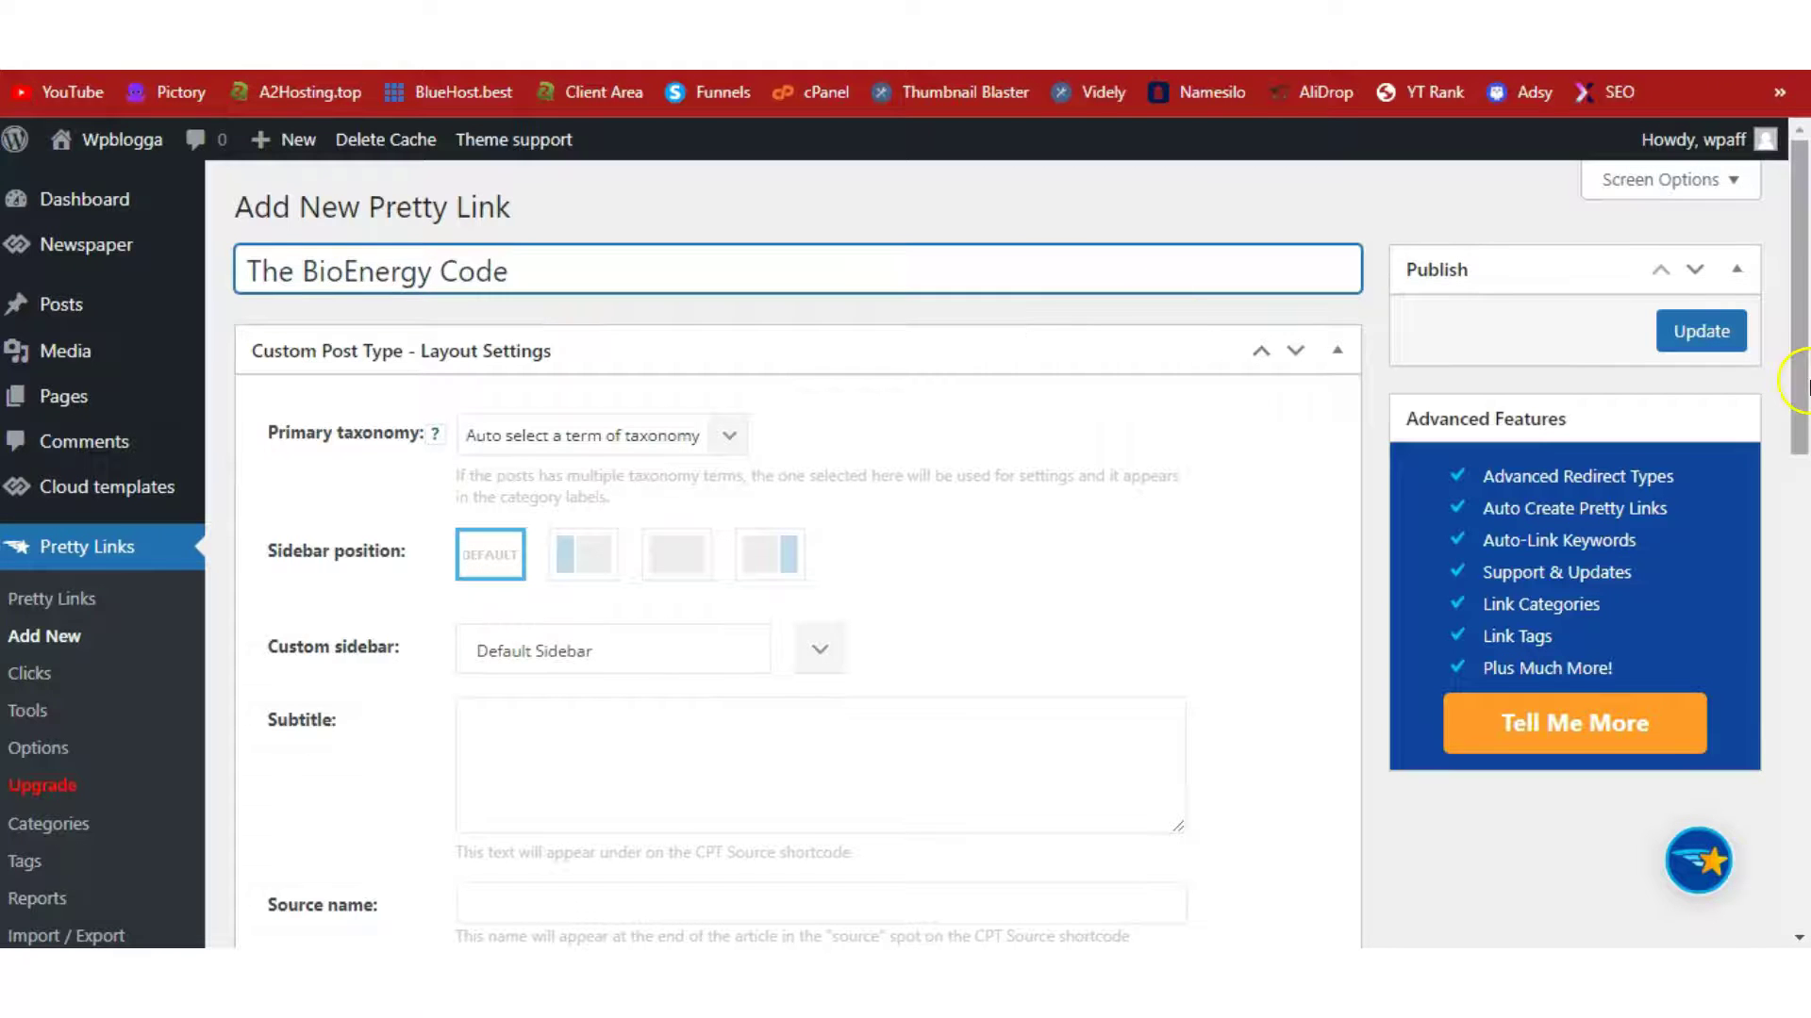
pyautogui.moveTo(1803, 273); pyautogui.dragTo(1803, 629)
pyautogui.click(801, 463)
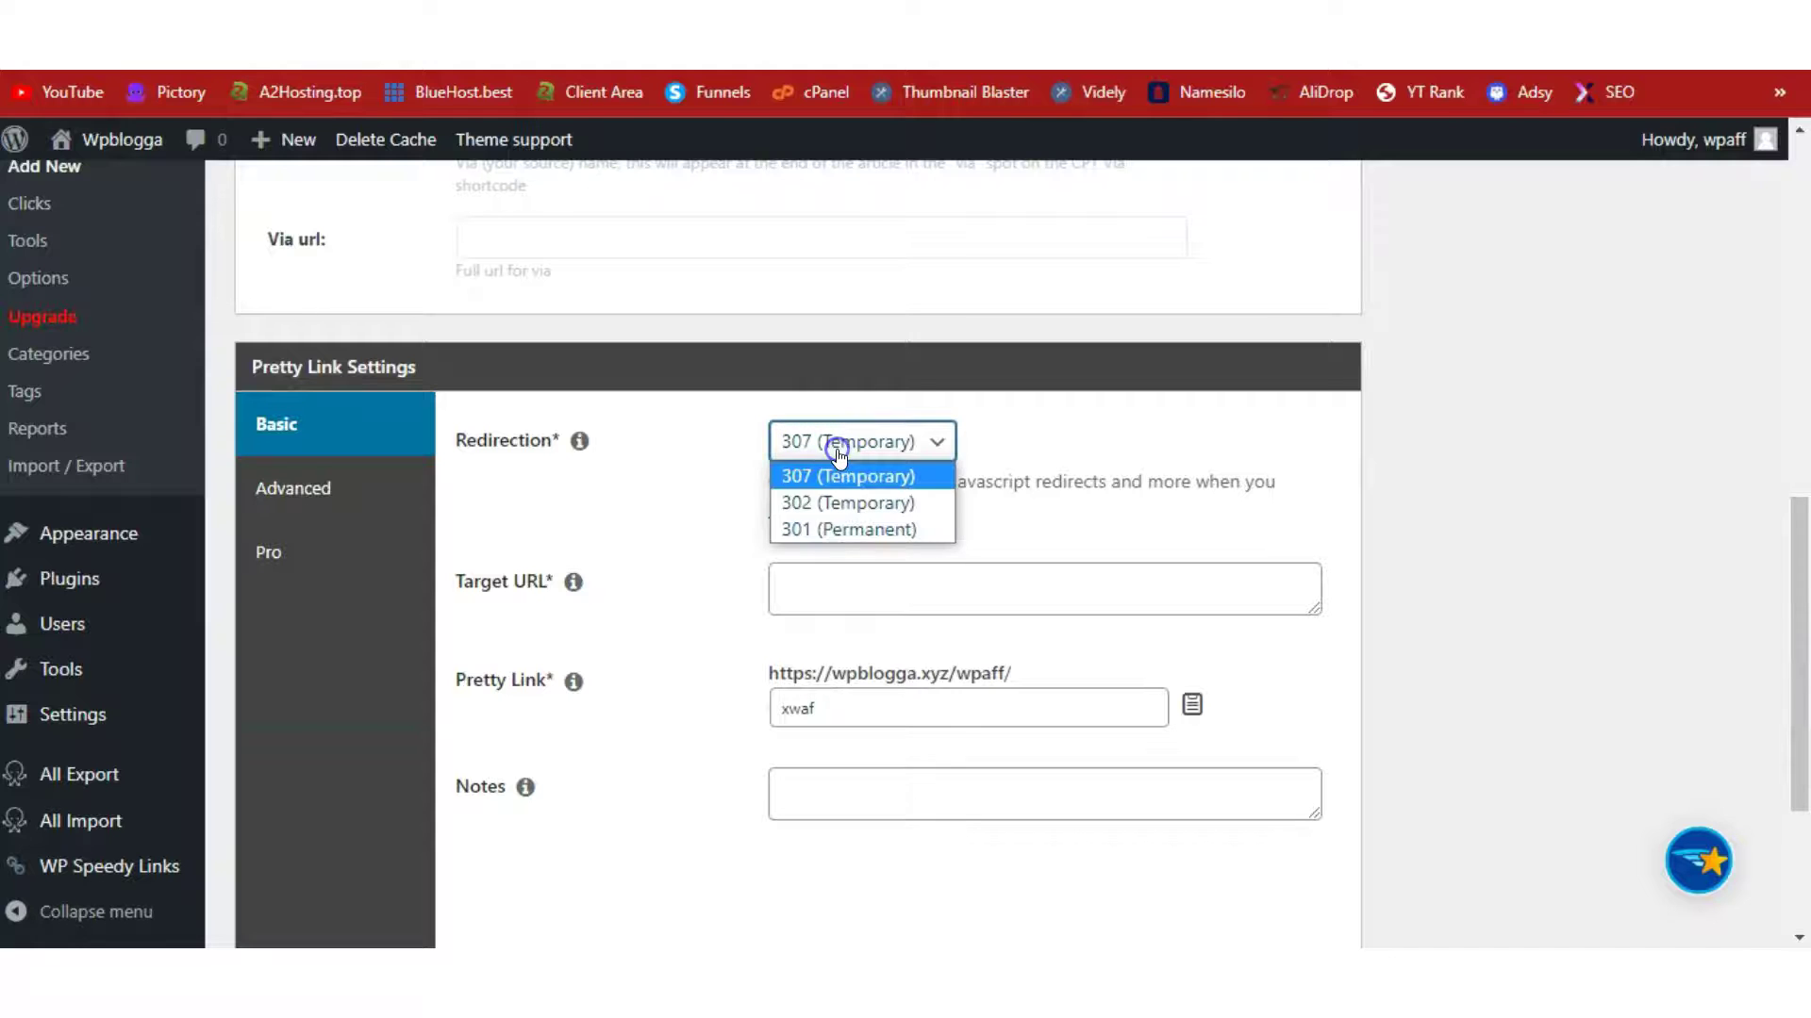
pyautogui.click(817, 529)
# Step: Paste the copied ClickBank HopLink as the Pretty Link's target URL and save the link
pyautogui.click(841, 573)
pyautogui.write('https://ba76fa2zwc5pogxyj4z0s92y-i.hop.clickbank.net/?tid=wpb')
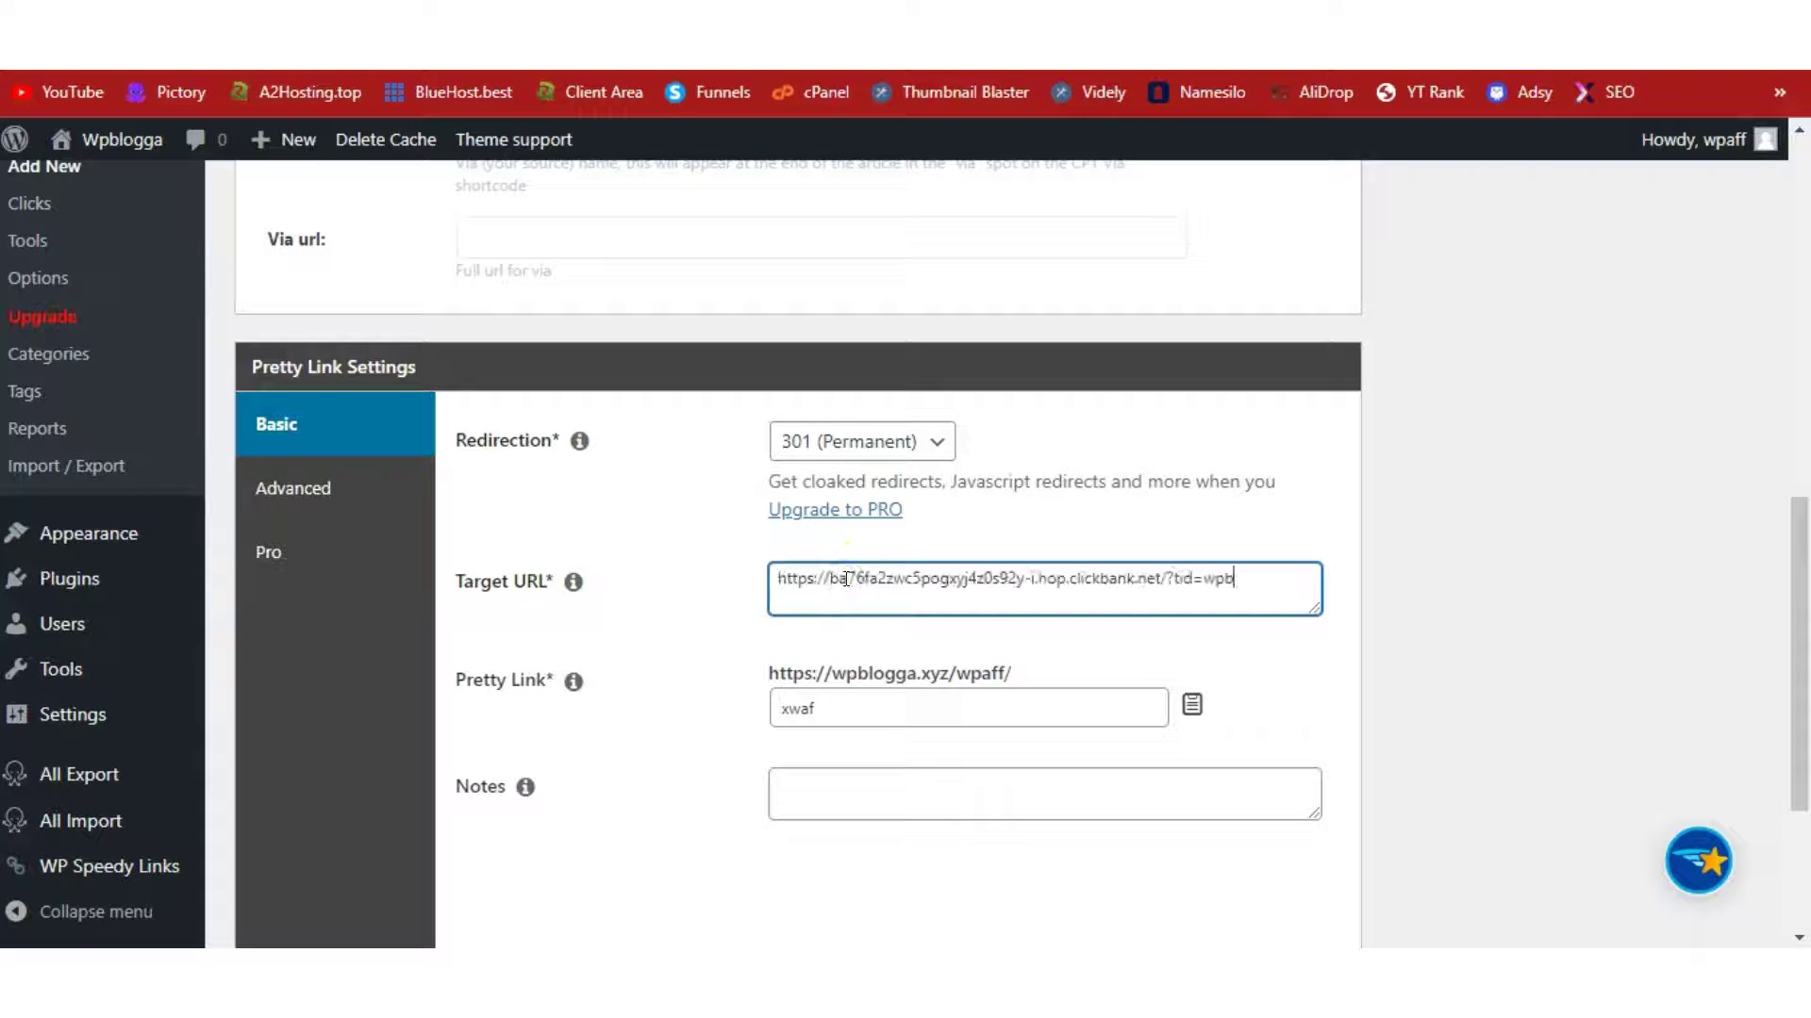
pyautogui.moveTo(1799, 629); pyautogui.dragTo(1800, 302)
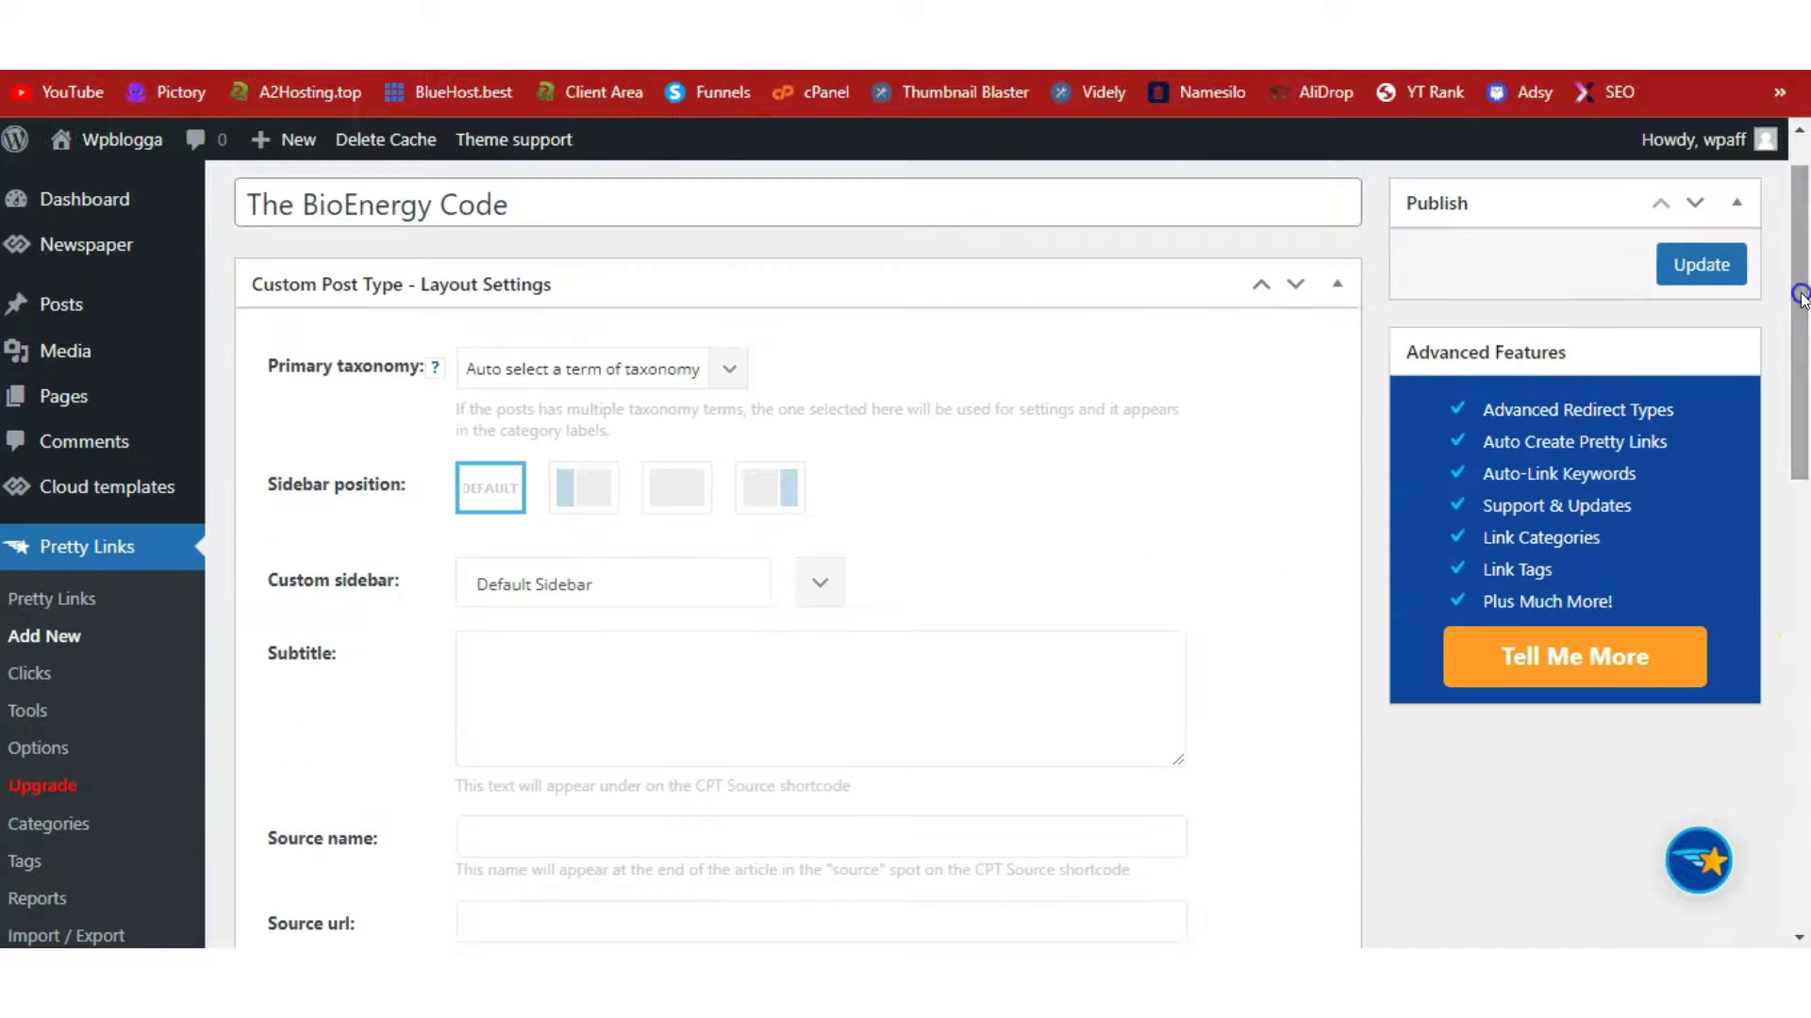
pyautogui.click(1718, 256)
pyautogui.moveTo(1799, 175); pyautogui.dragTo(1801, 148)
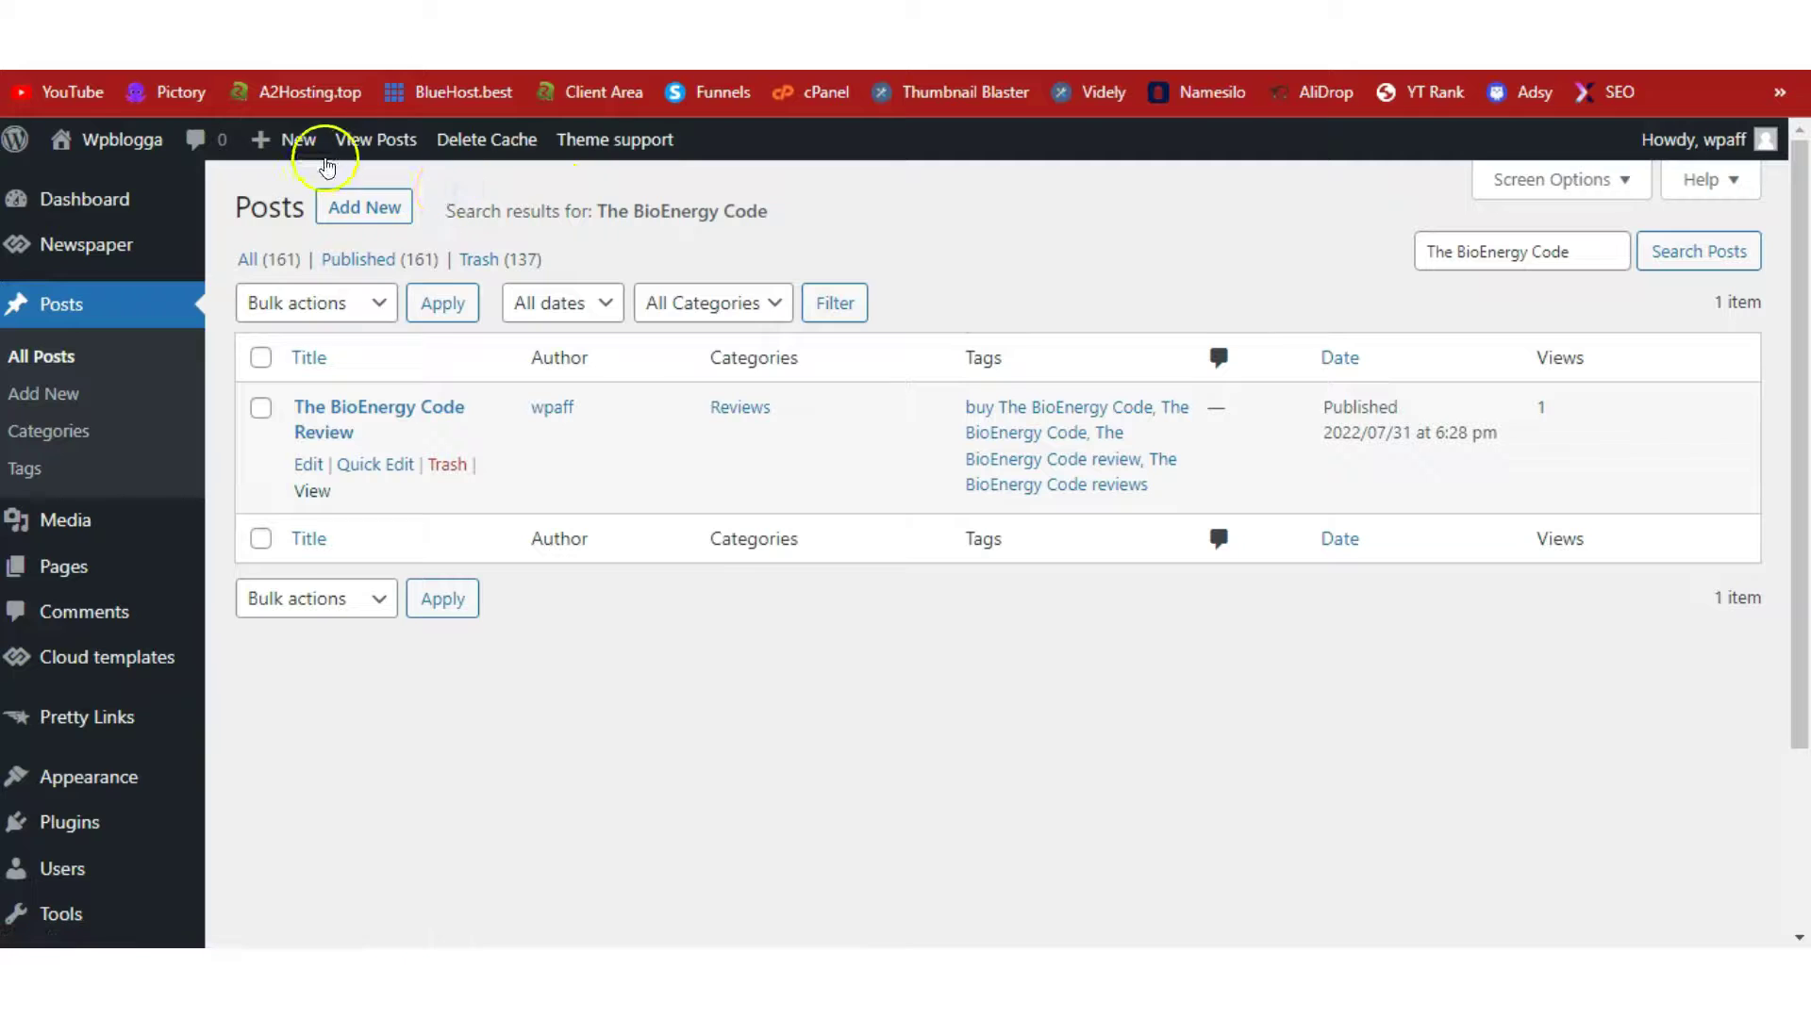
pyautogui.moveTo(295, 156)
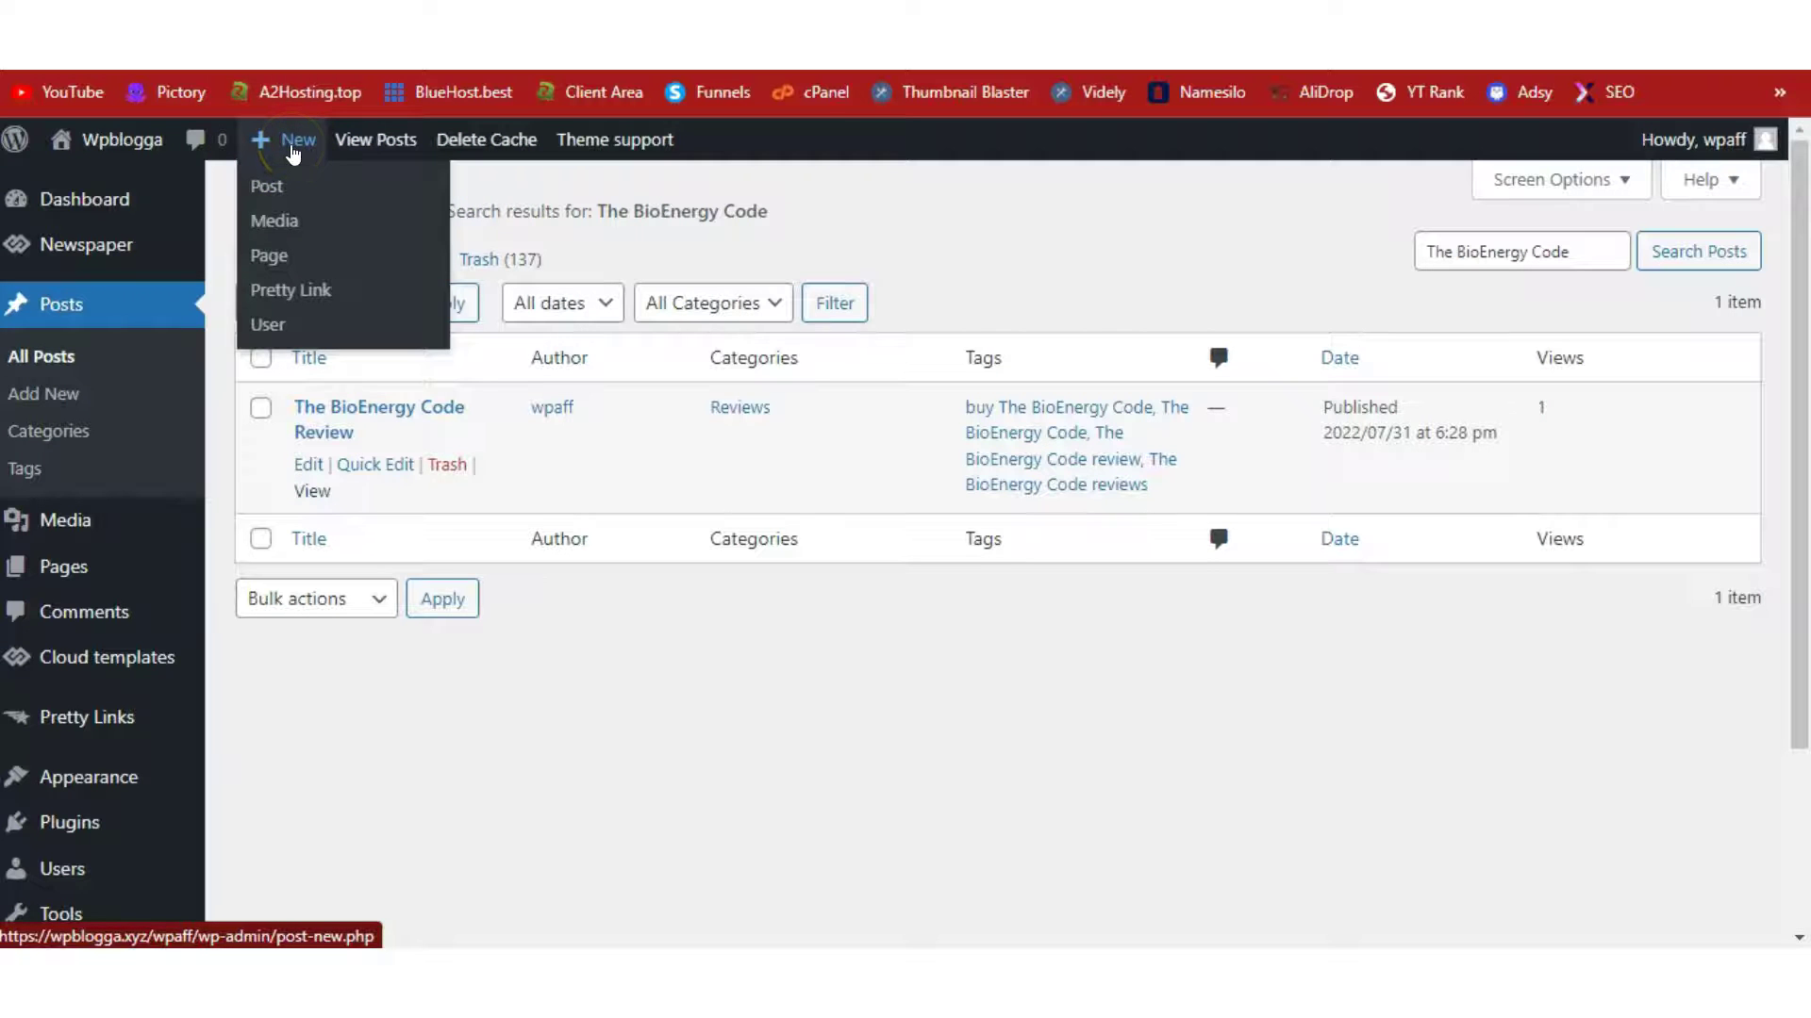
pyautogui.click(905, 237)
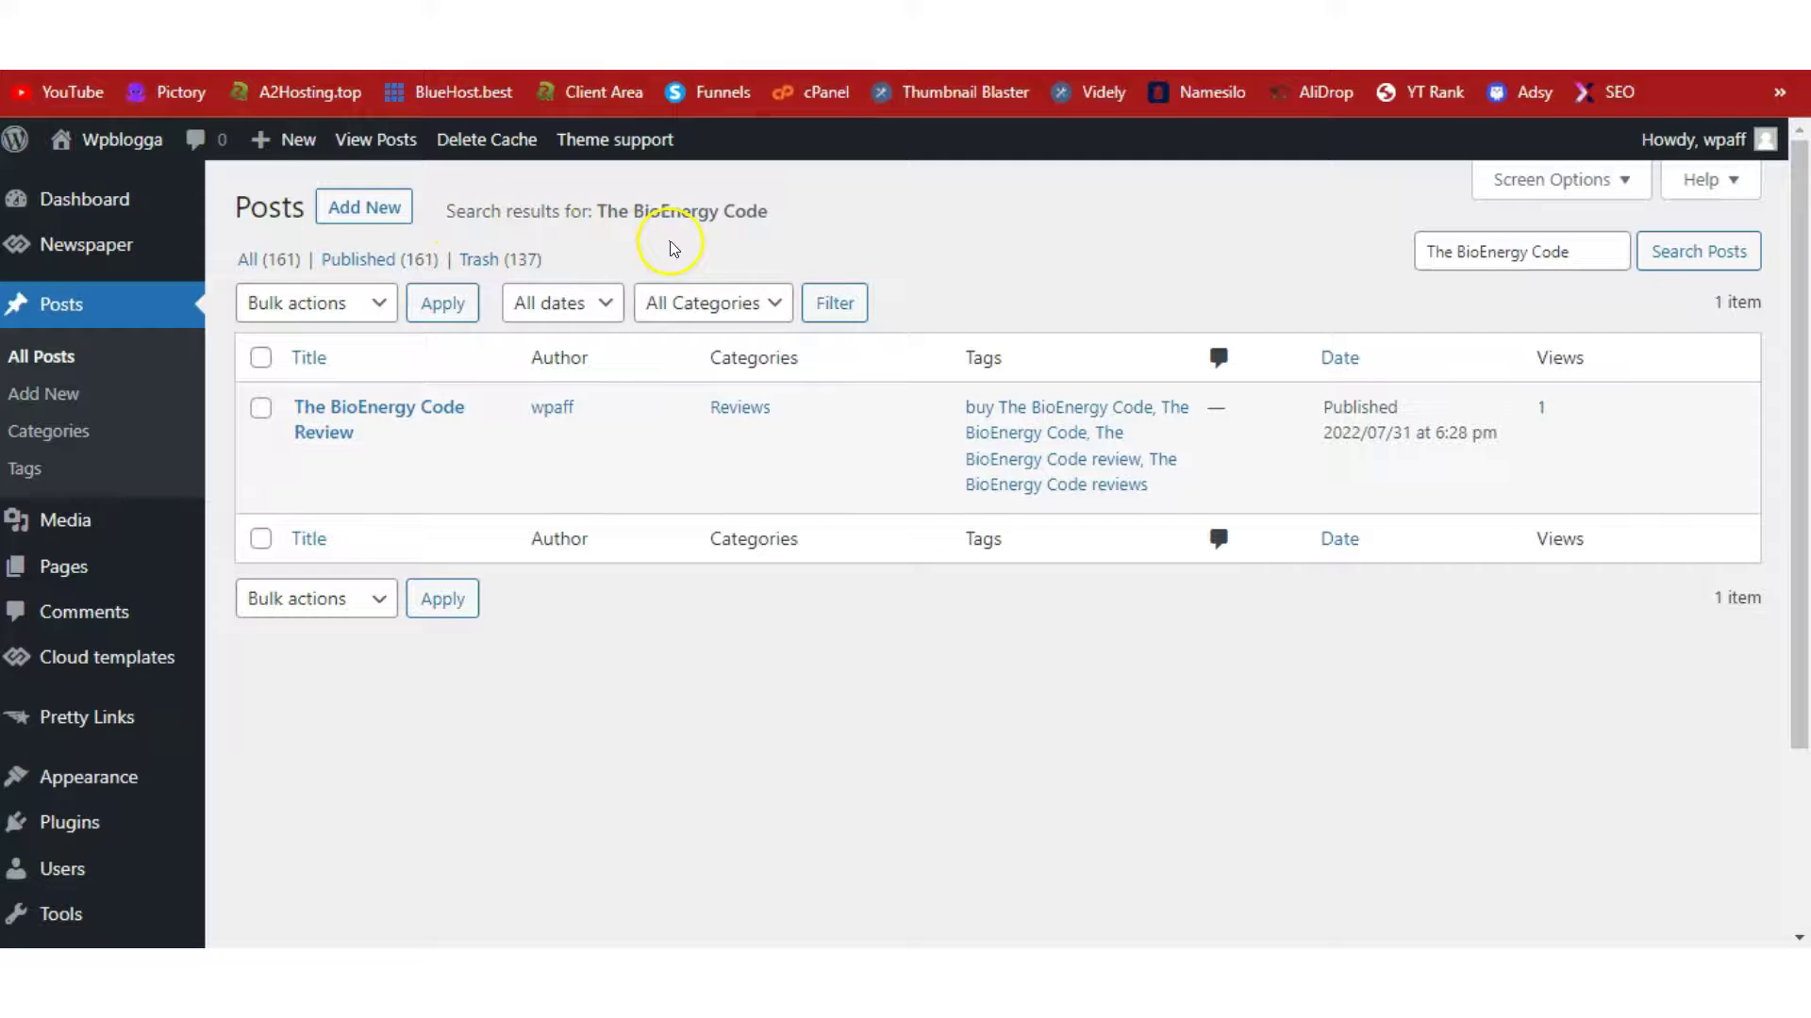
# Step: Open The BioEnergy Code Review post in the editor and check its title and permalink
pyautogui.moveTo(600, 210); pyautogui.dragTo(829, 202)
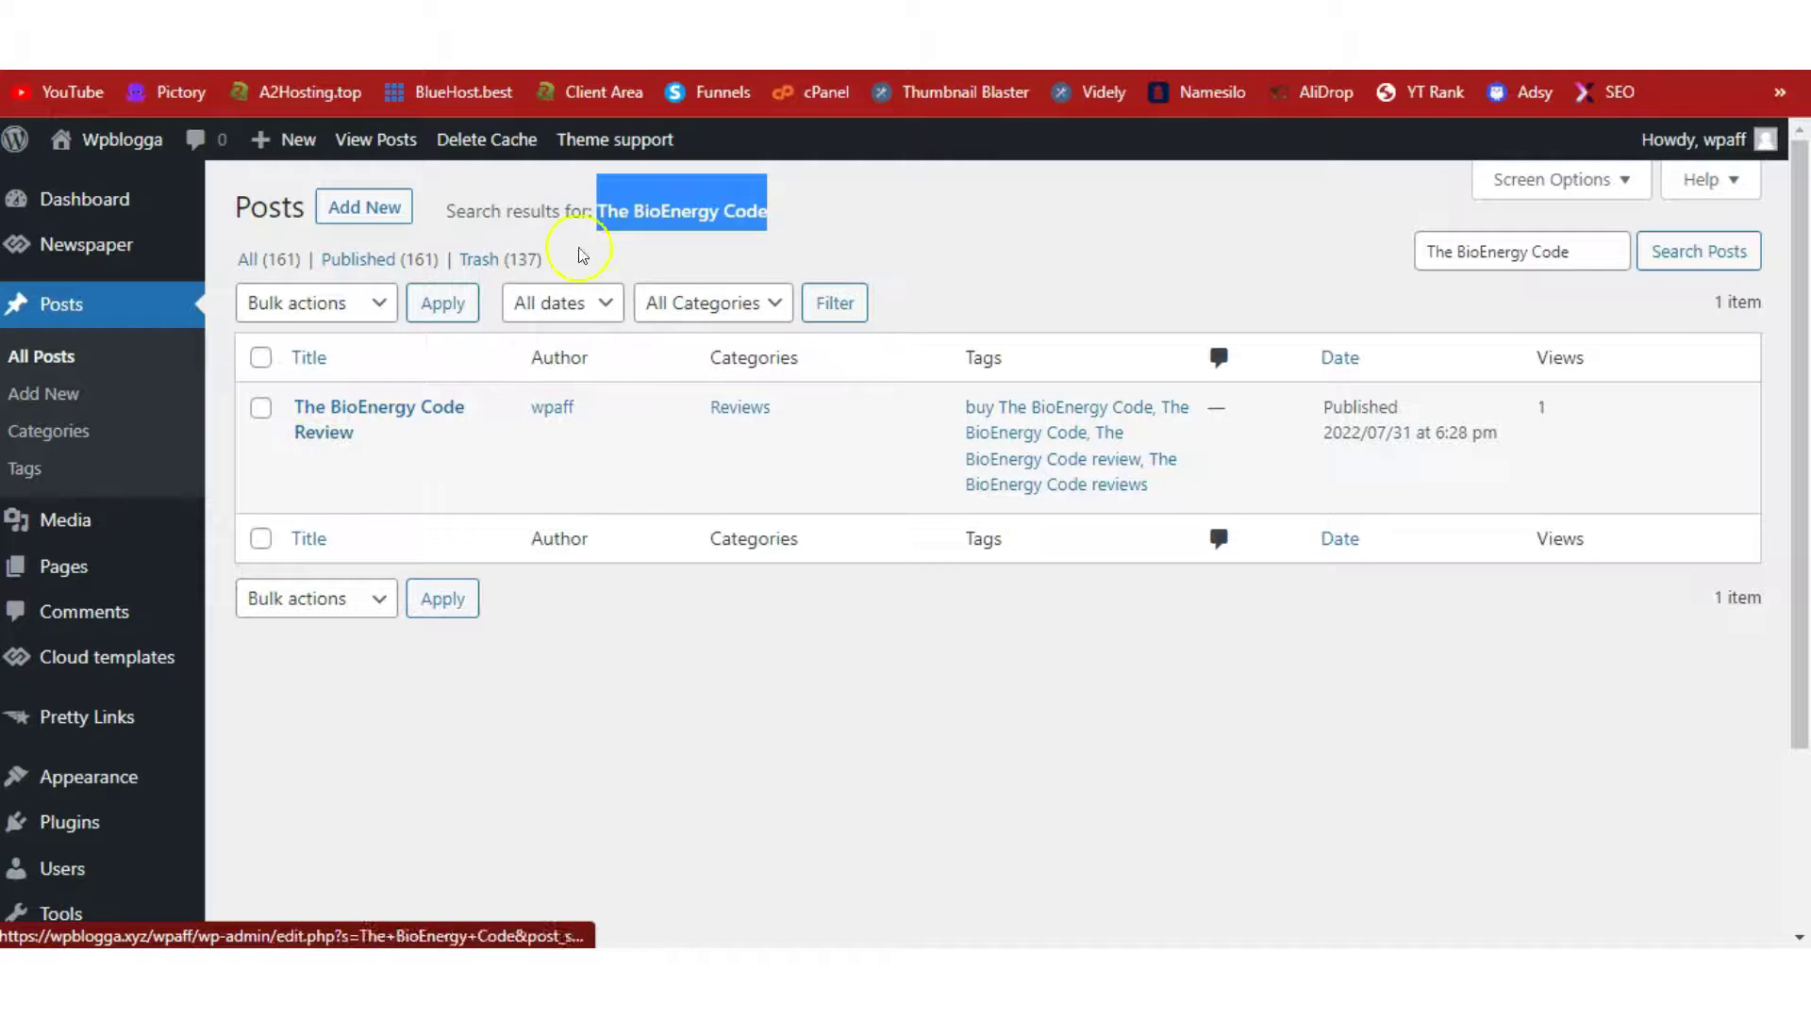
pyautogui.click(368, 213)
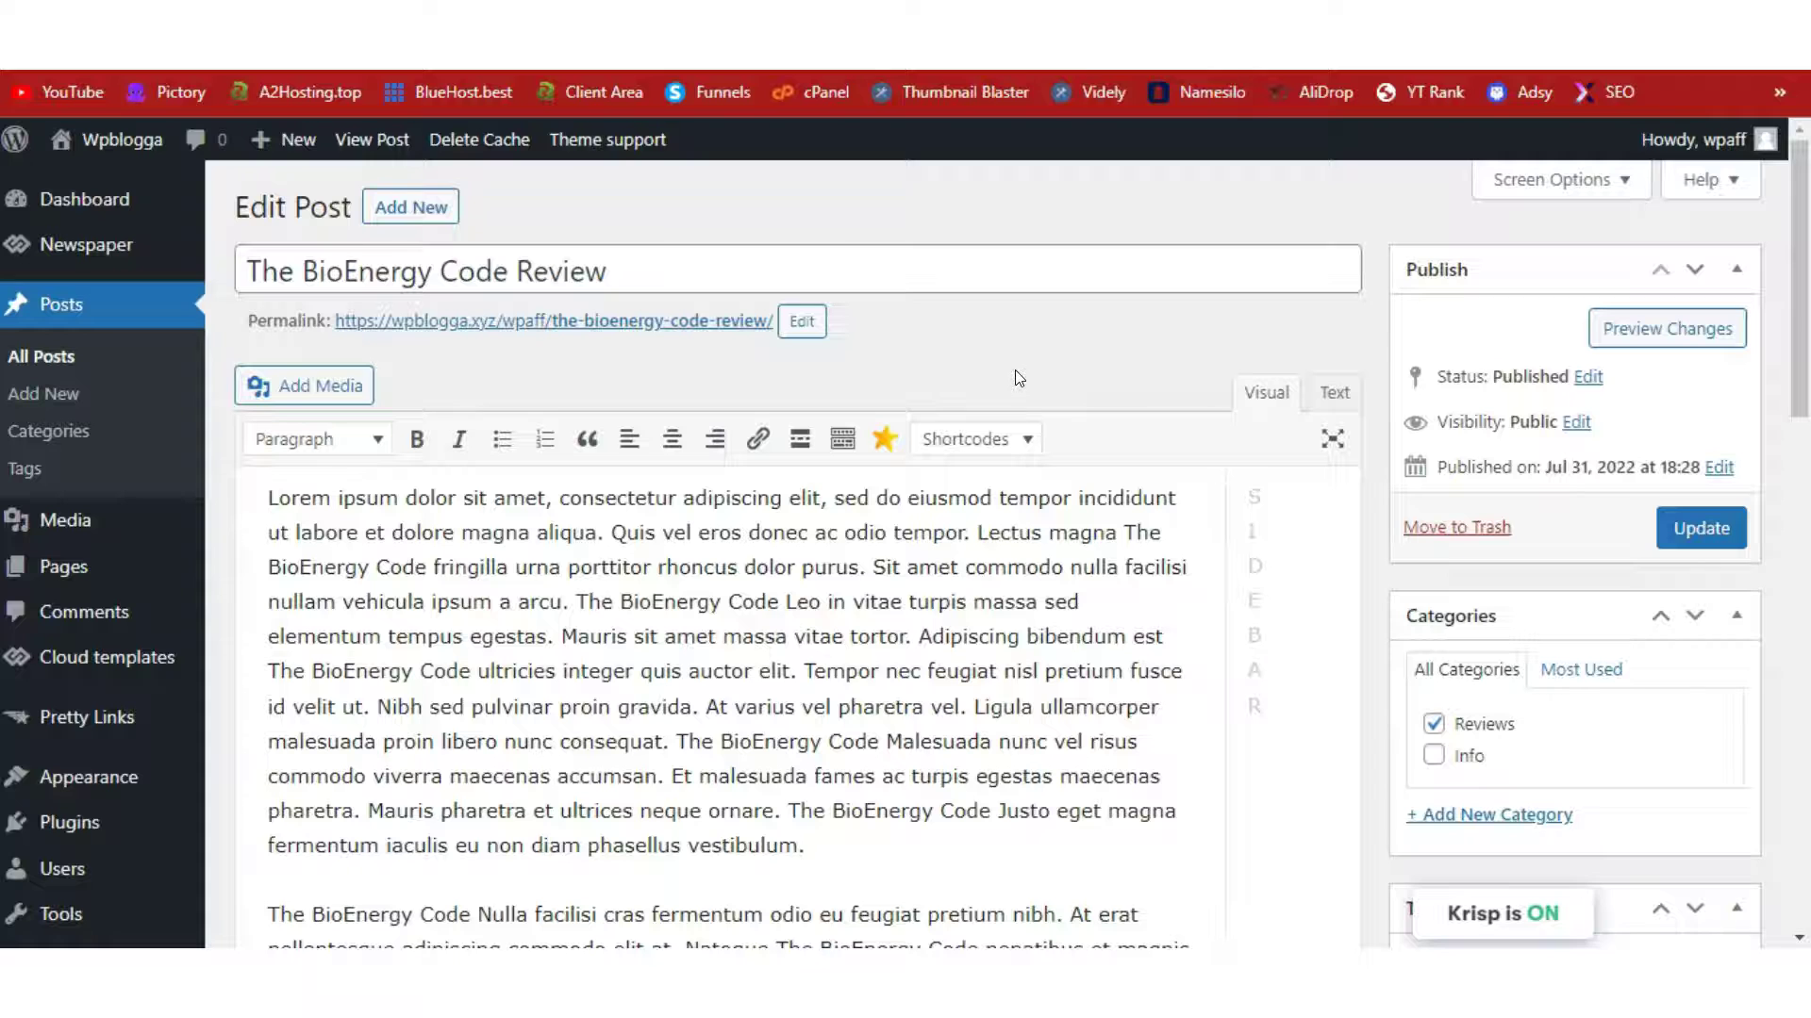
pyautogui.click(668, 264)
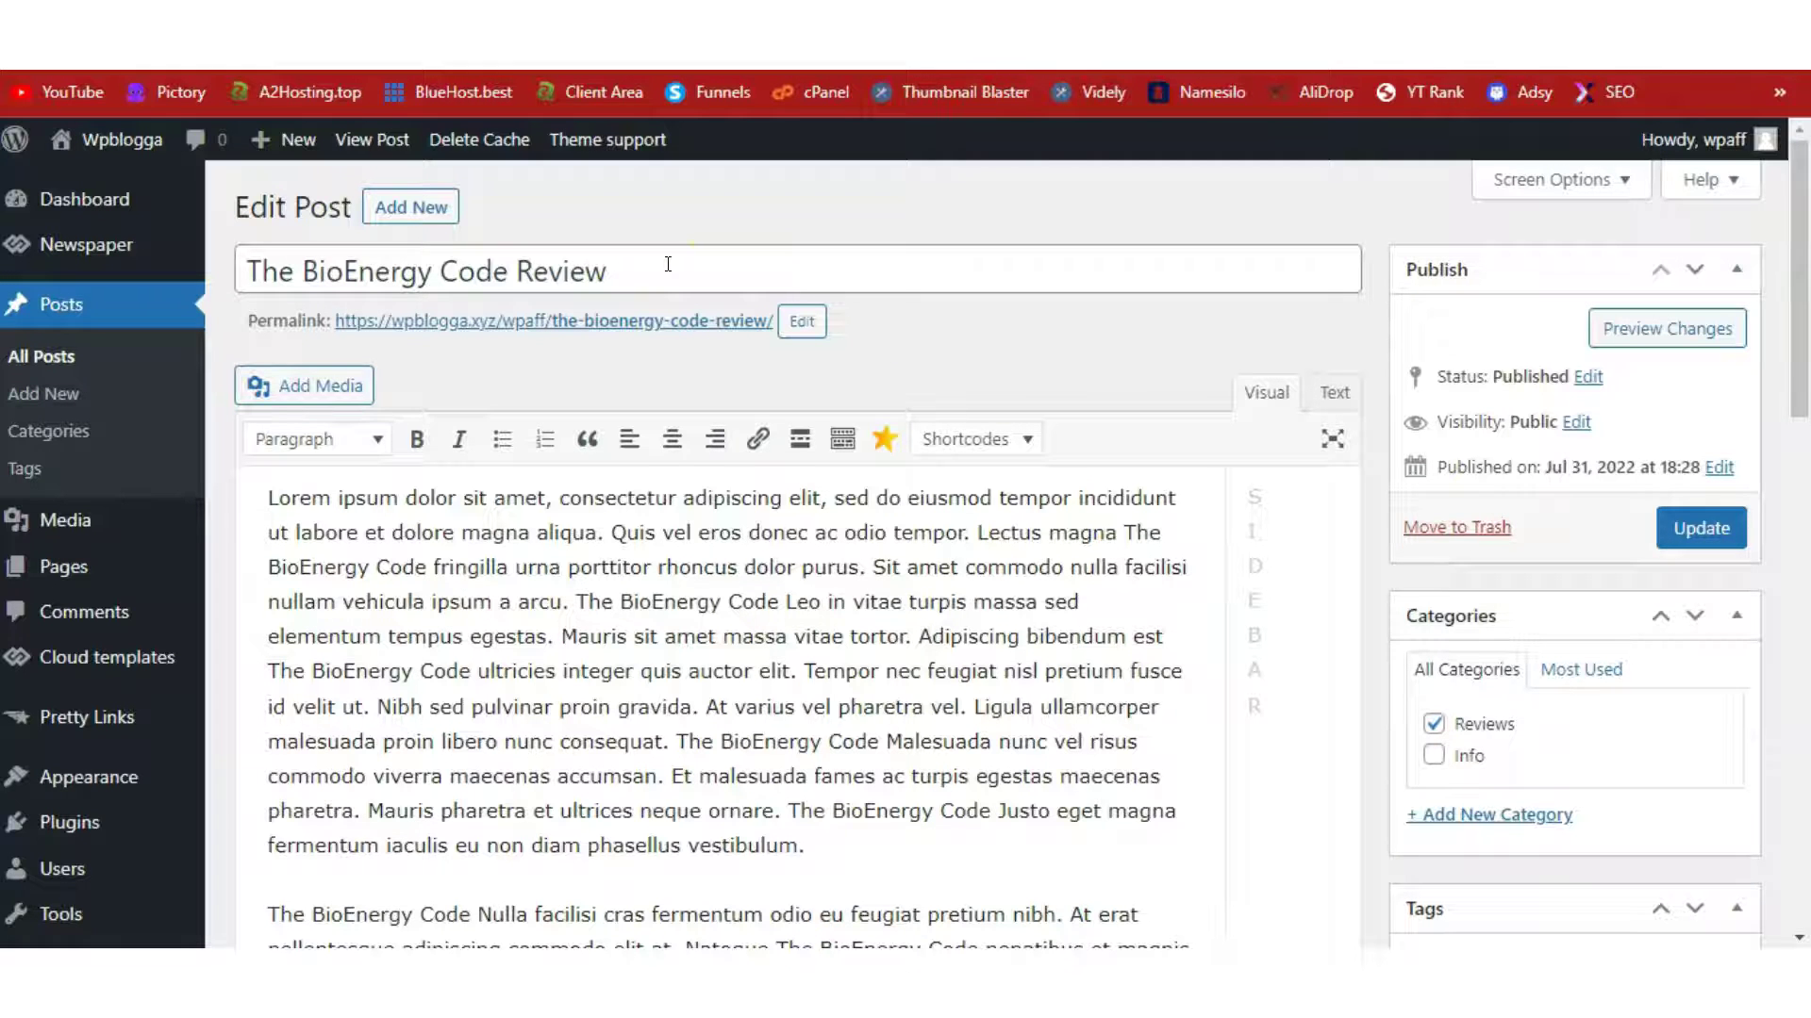
pyautogui.tripleClick(660, 260)
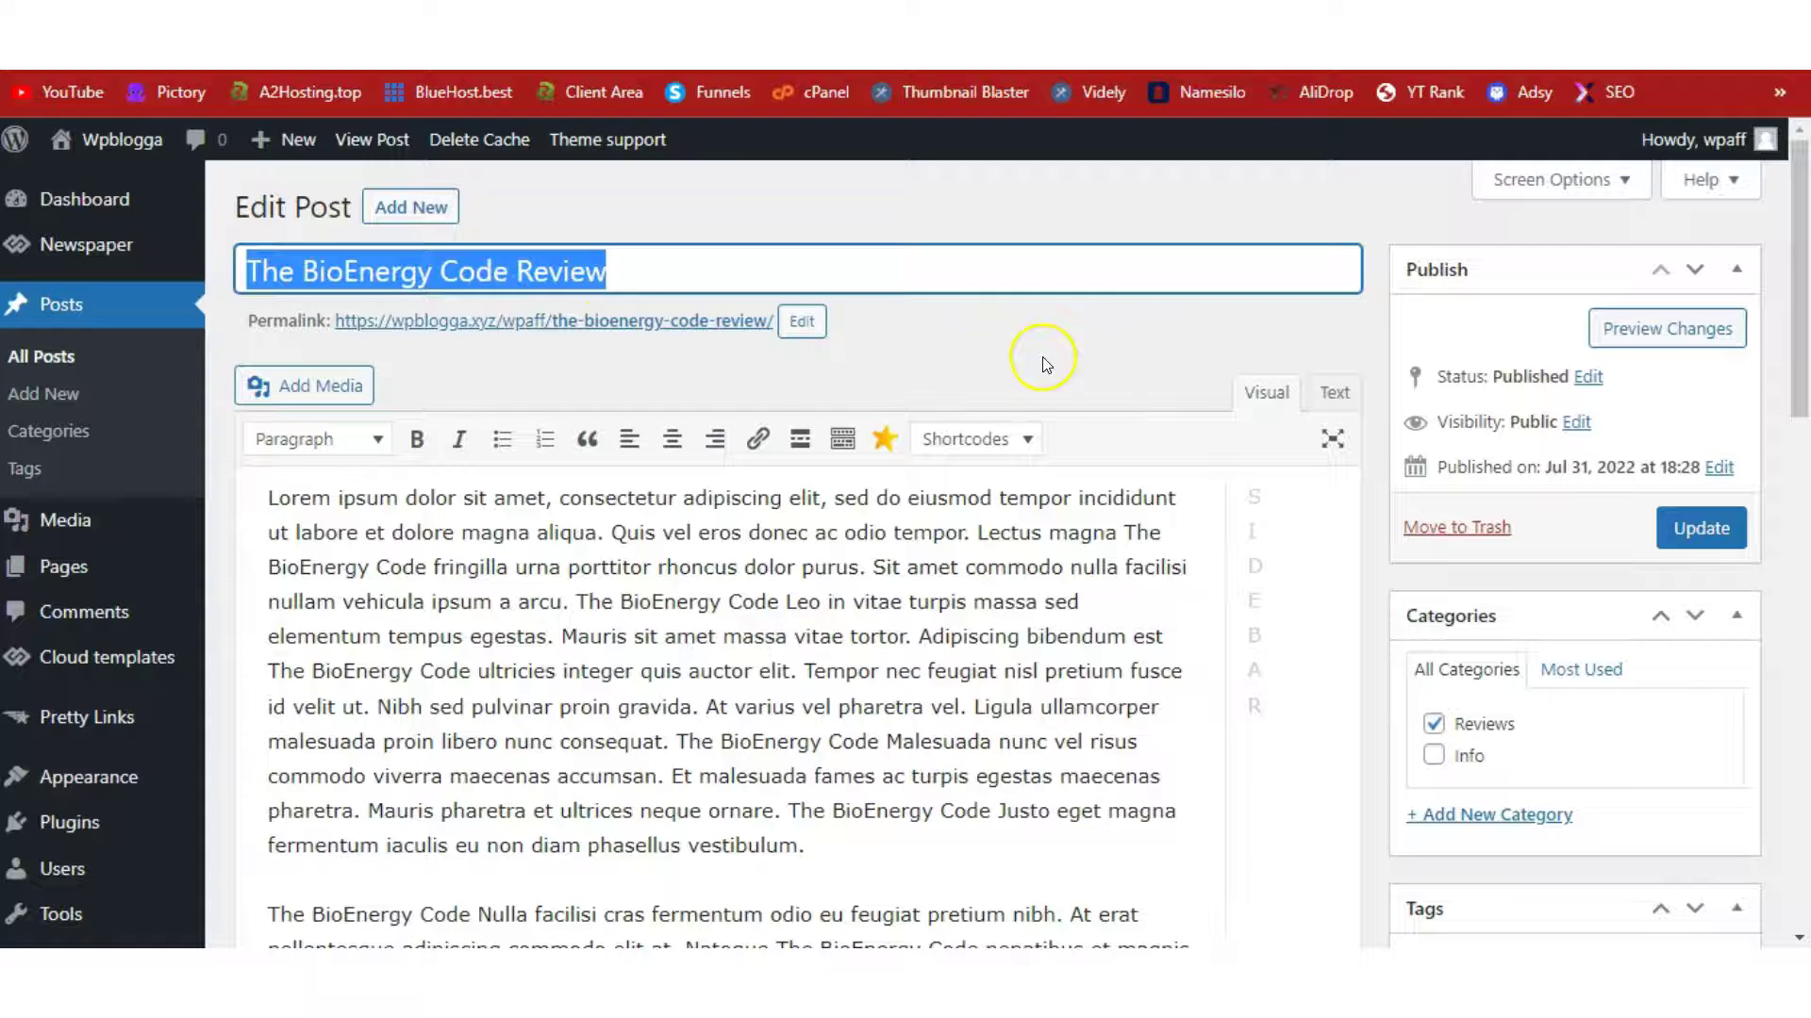
pyautogui.click(801, 322)
pyautogui.click(861, 322)
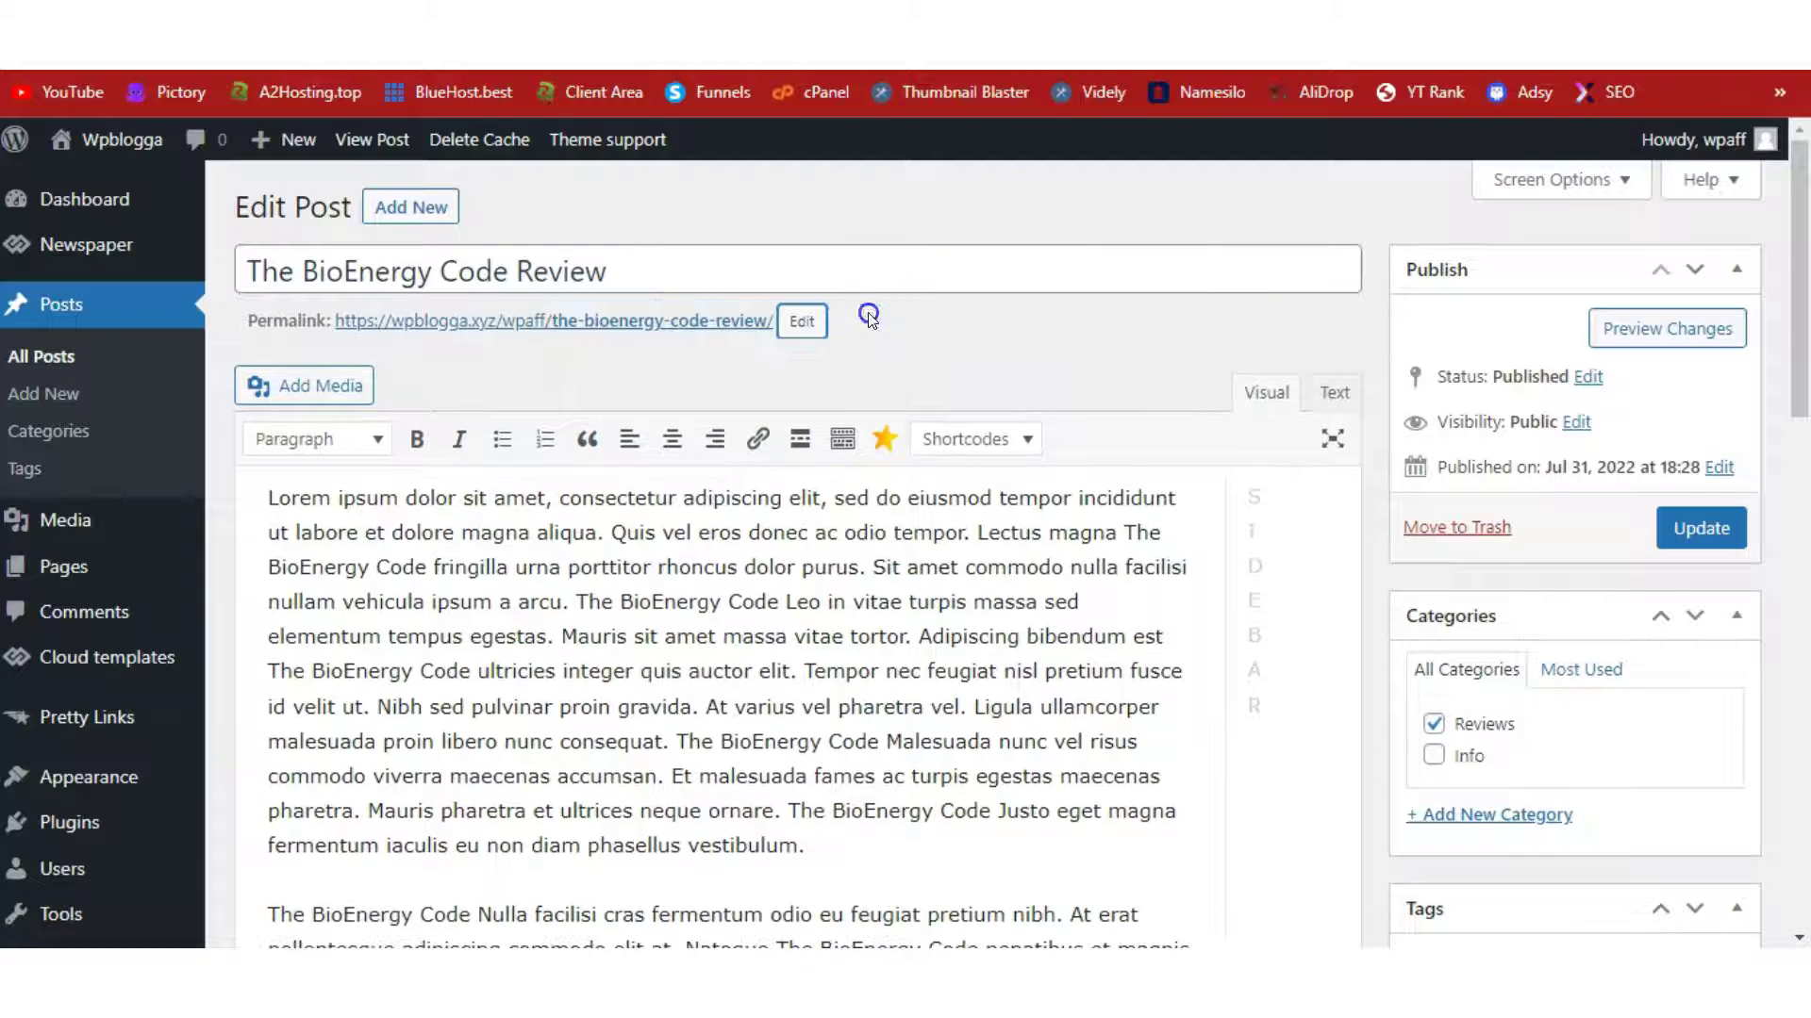
# Step: Examine the post's category options, its tags and its featured image
pyautogui.scroll(-4, 1803, 158)
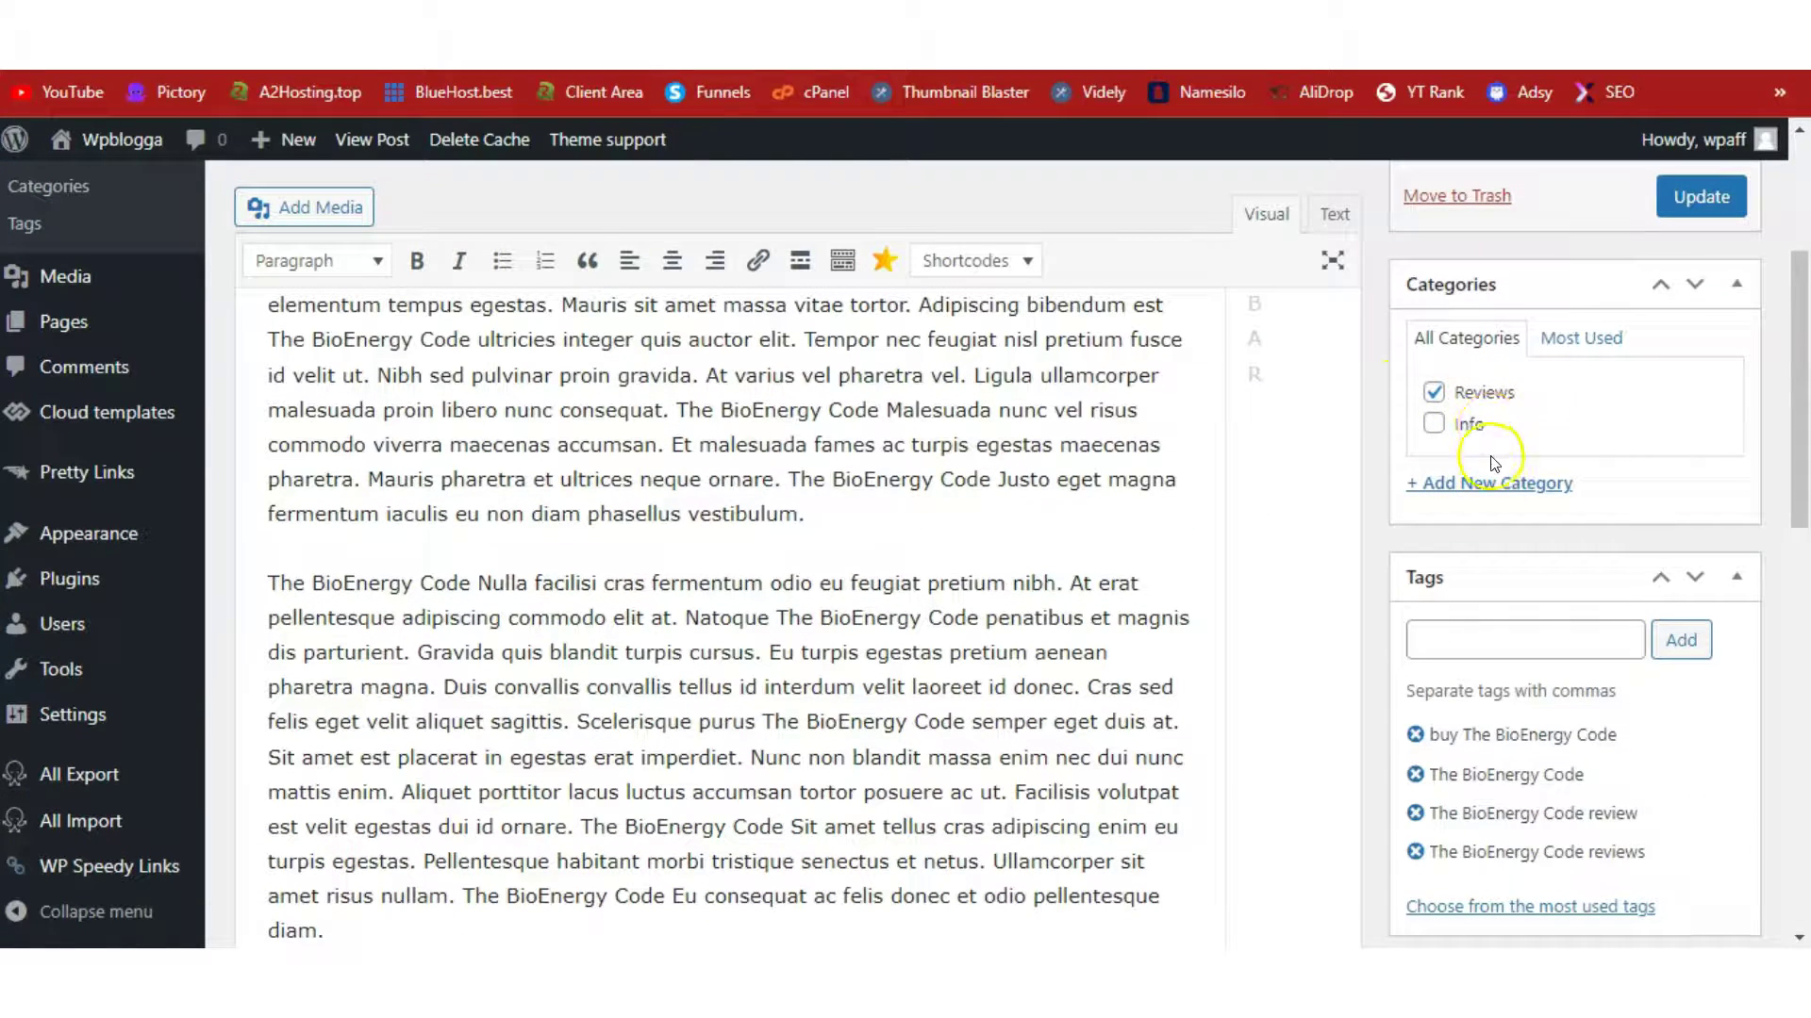
pyautogui.click(1483, 485)
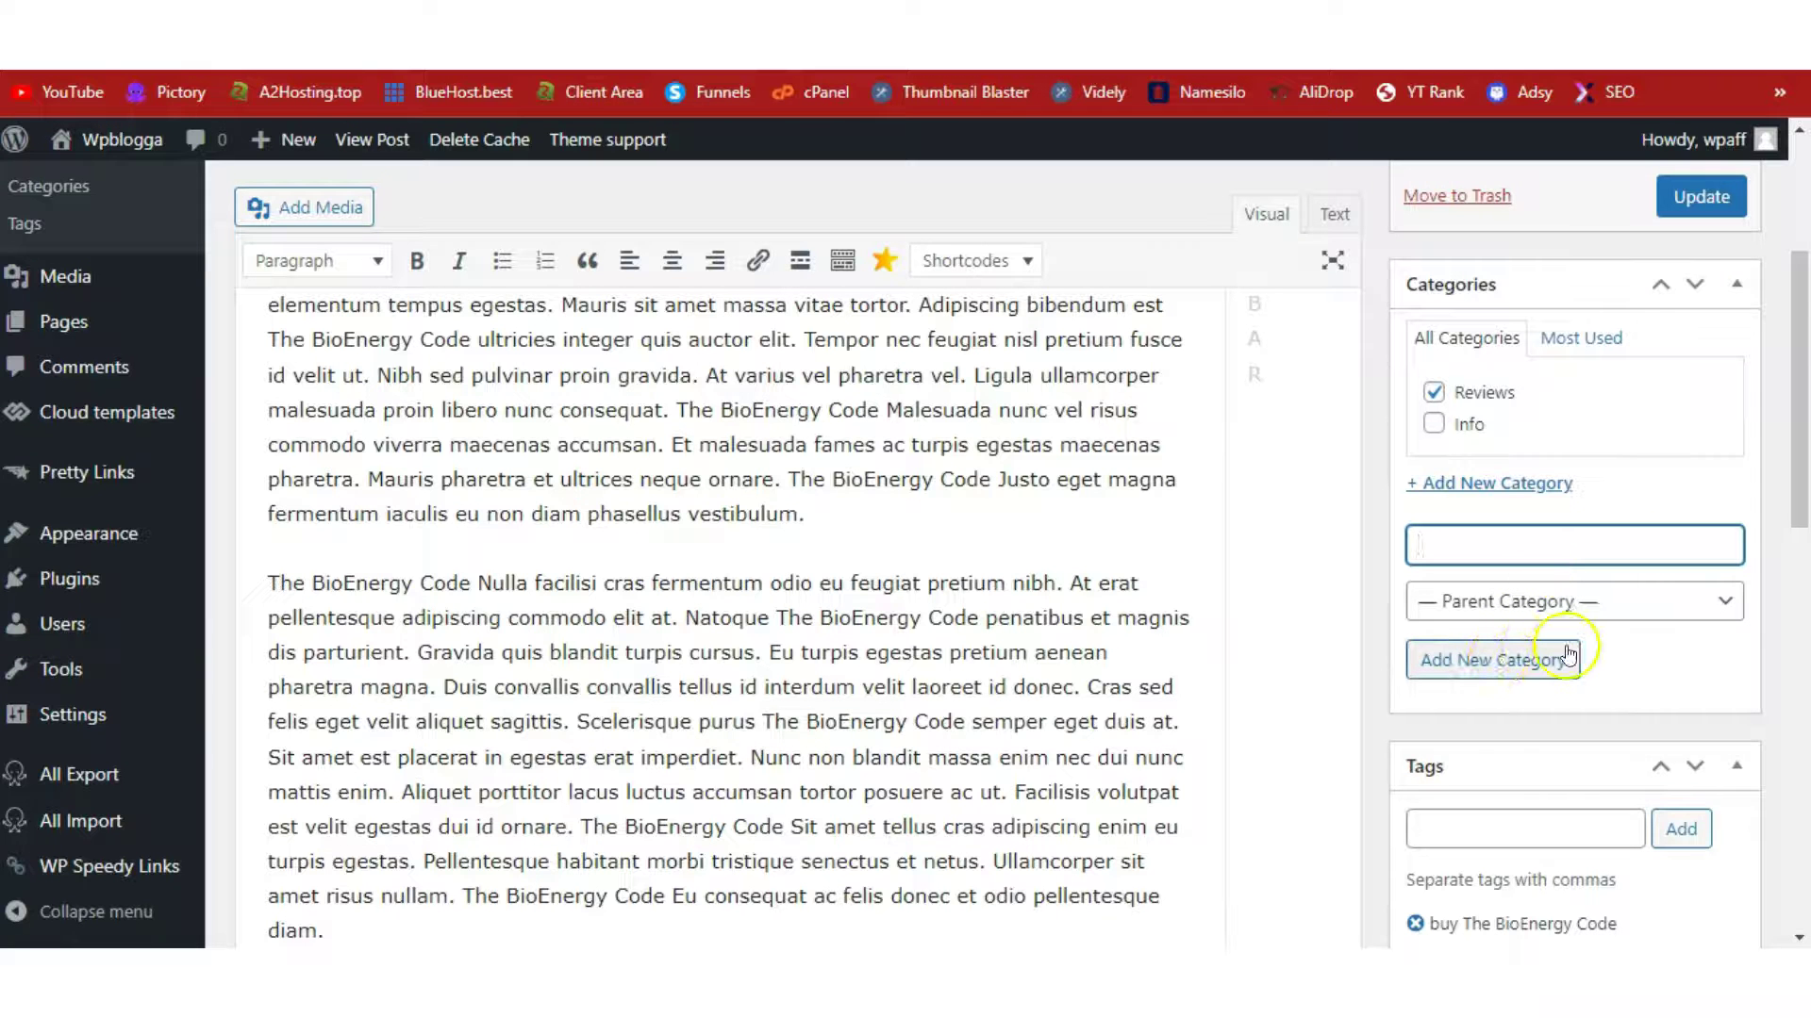
pyautogui.scroll(-5, 1796, 523)
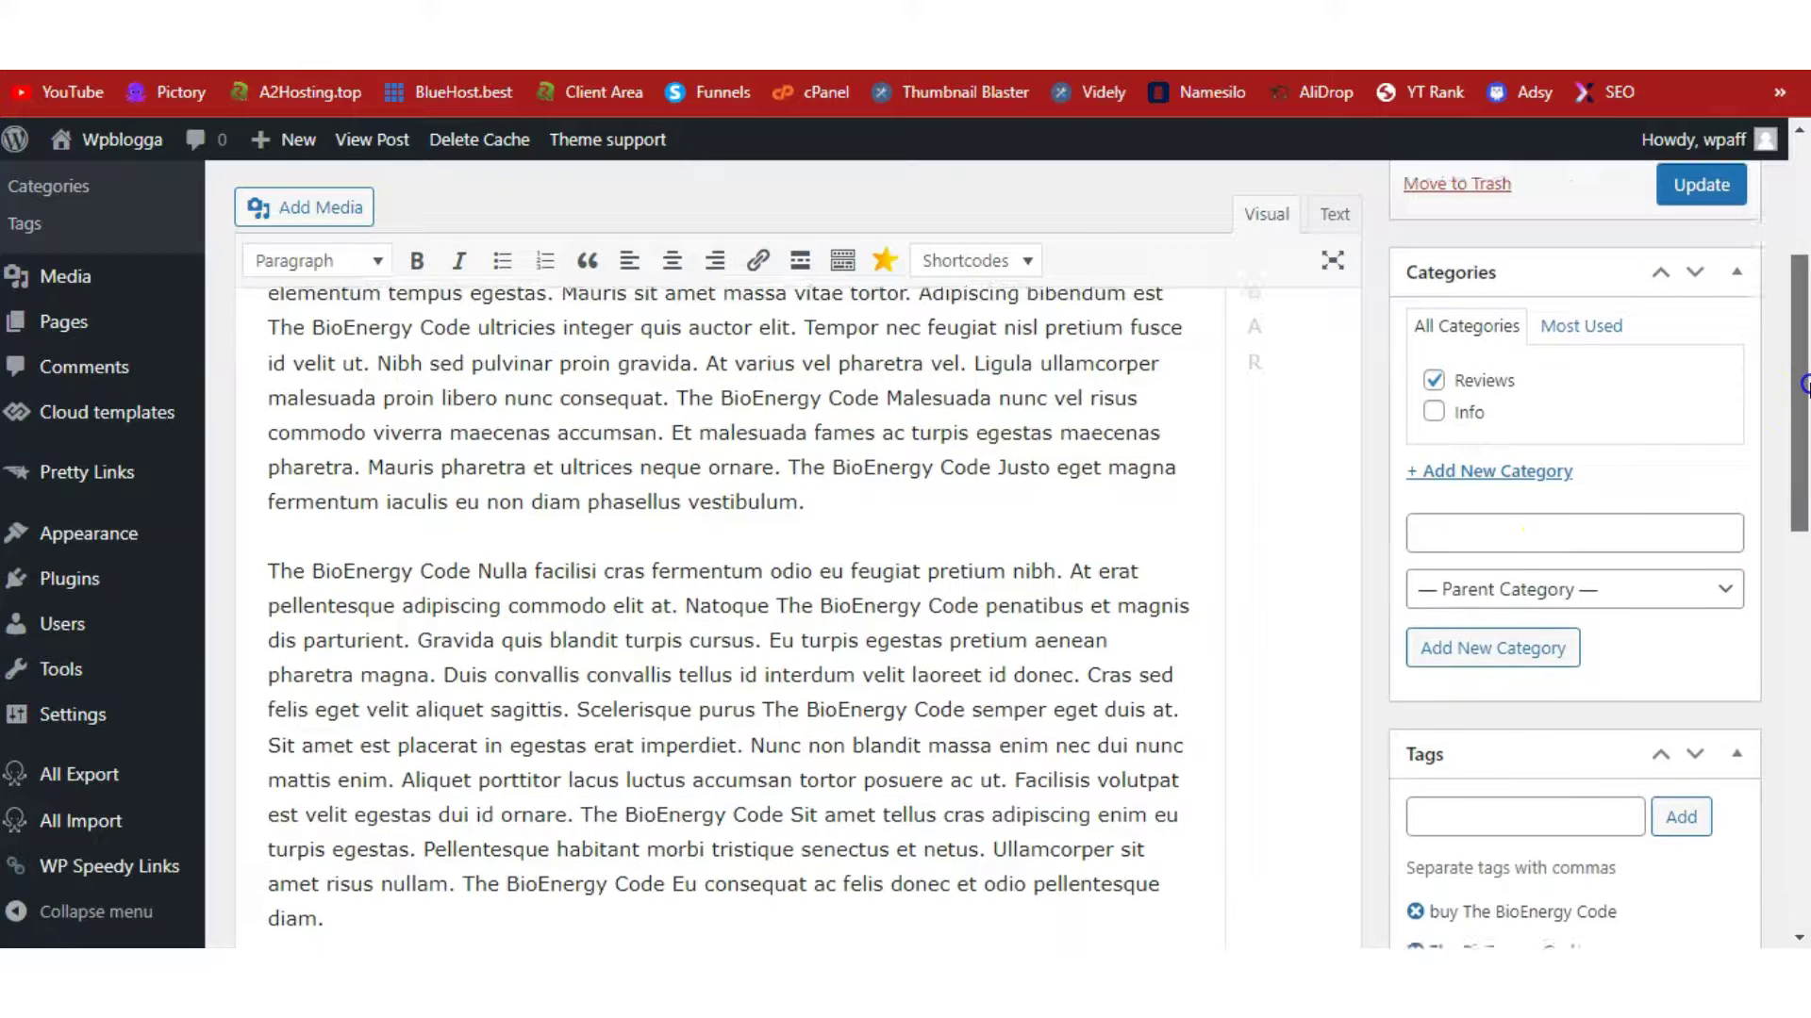
pyautogui.moveTo(1426, 461); pyautogui.dragTo(1608, 552)
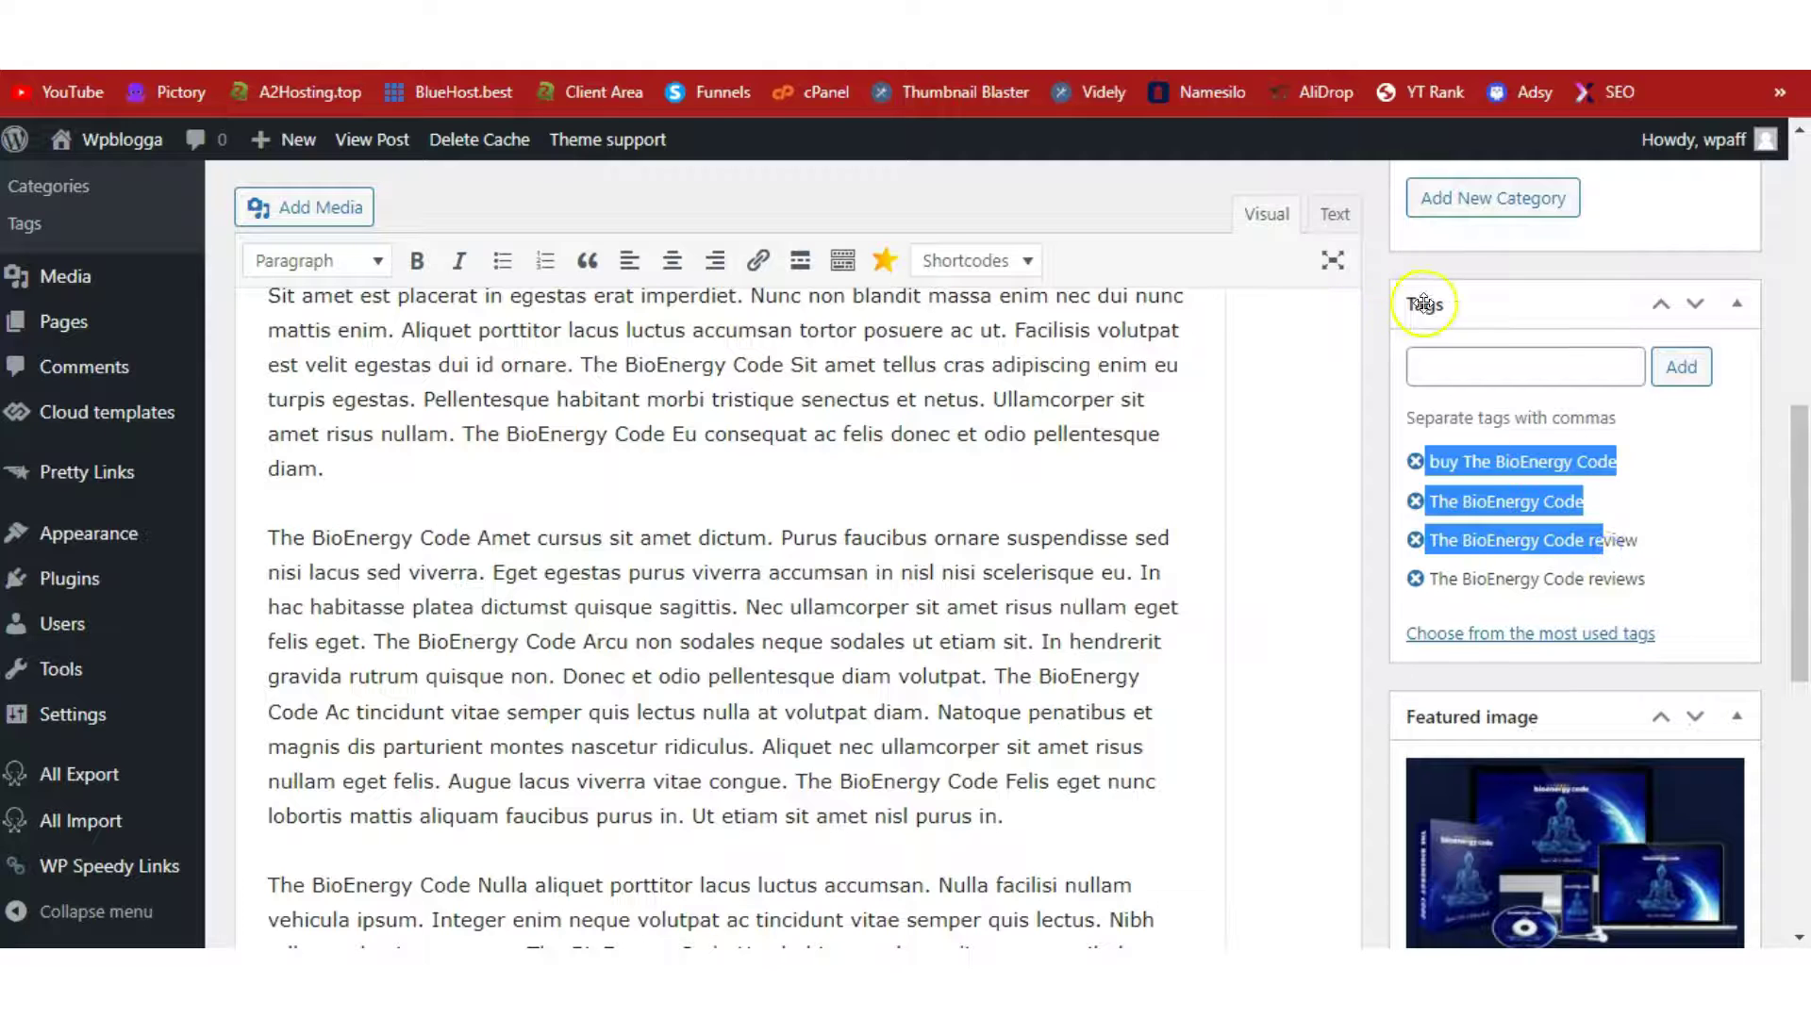
pyautogui.scroll(-5, 1806, 387)
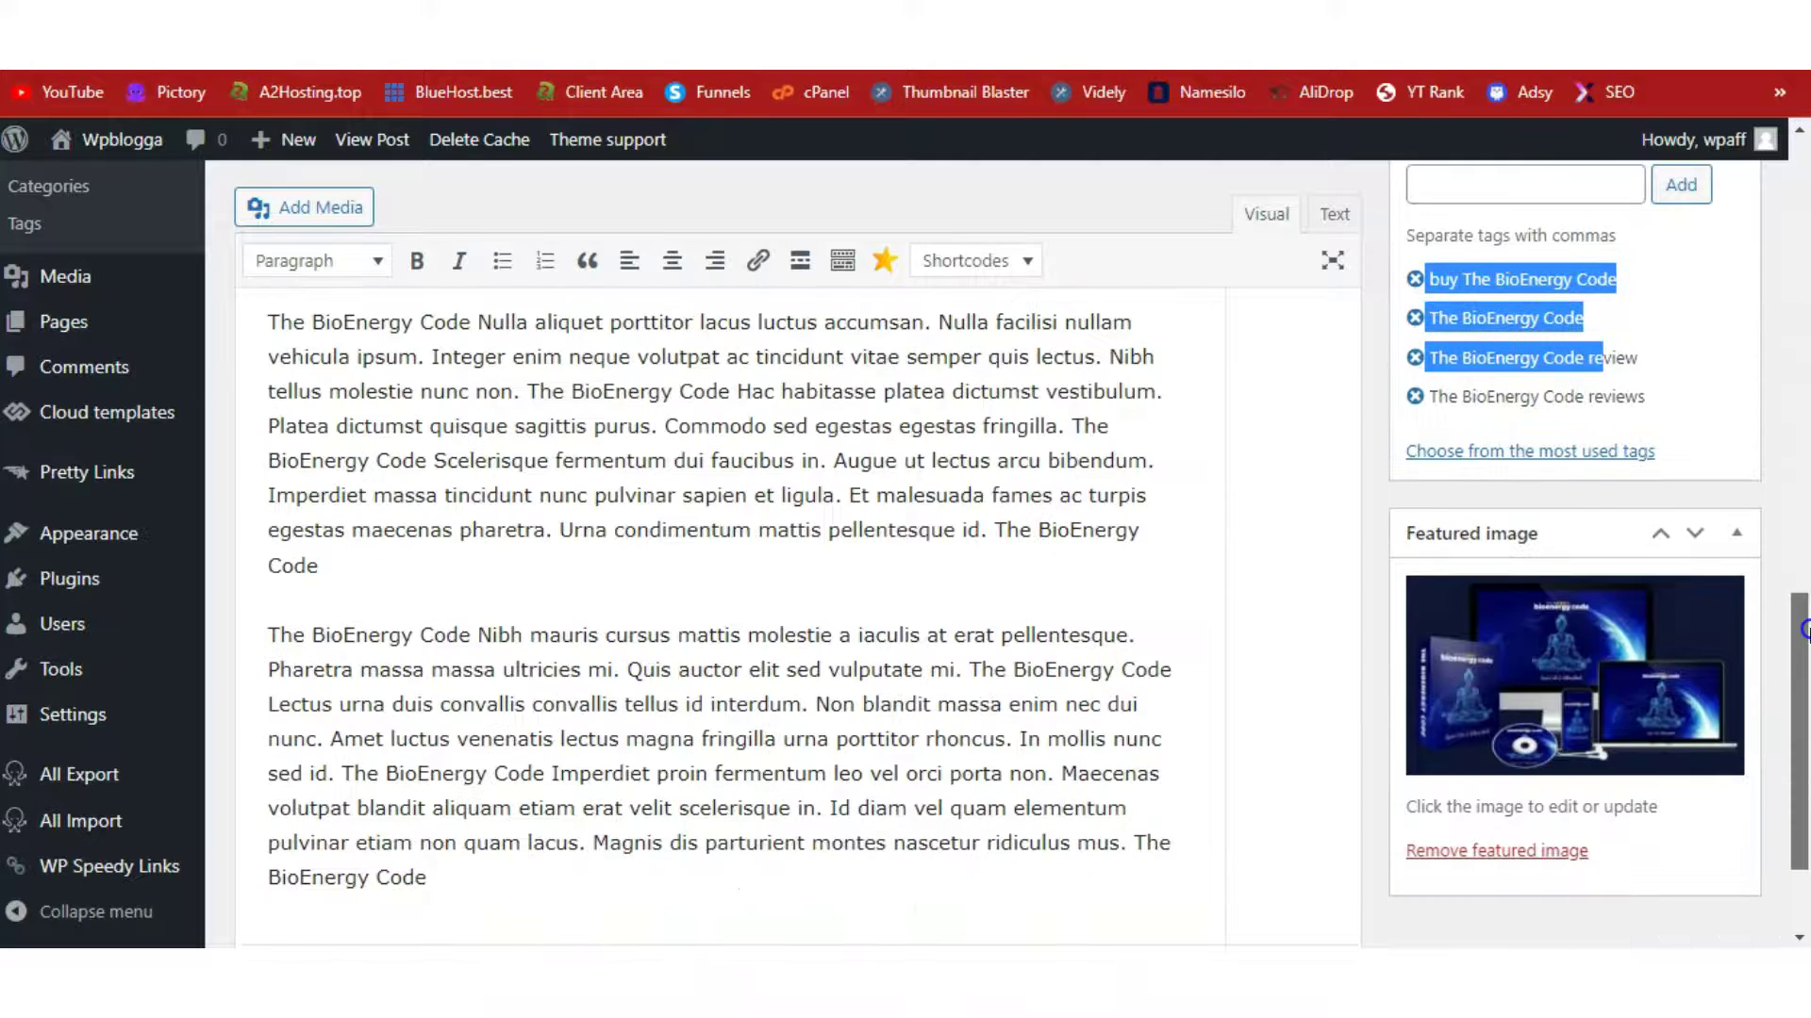
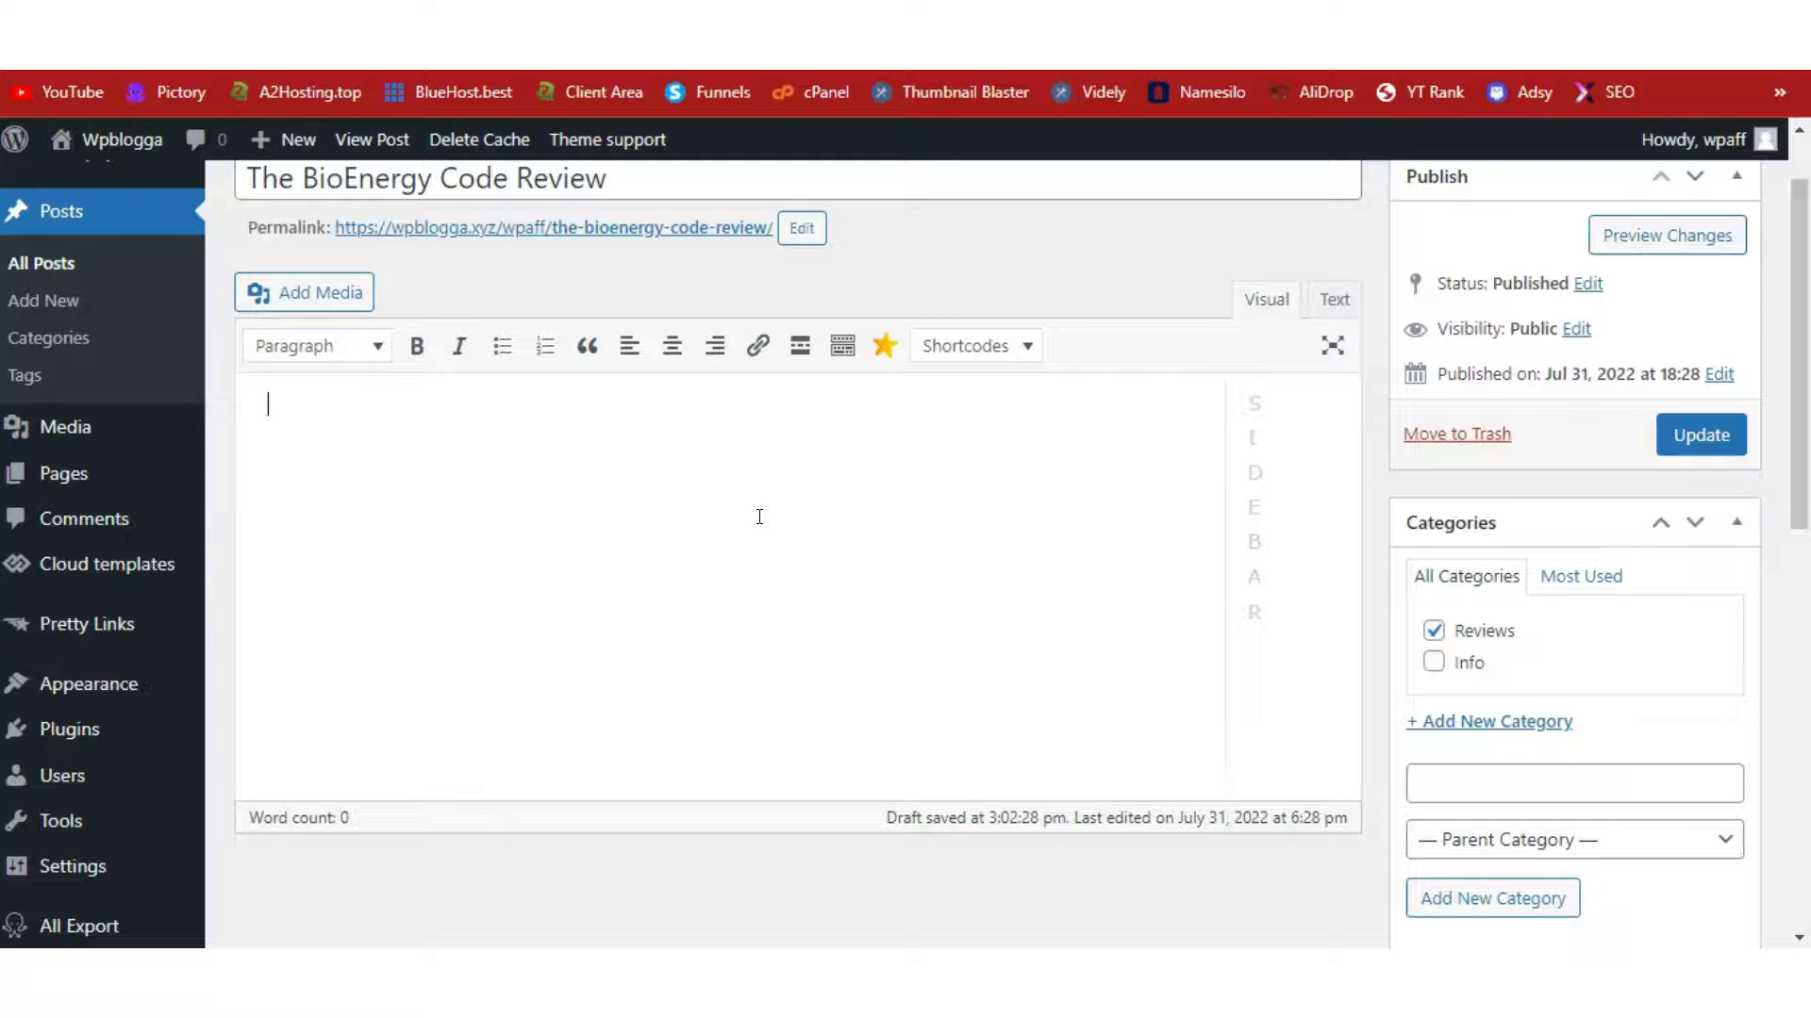
# Step: Paste the copied review article into the empty body of The BioEnergy Code Review post
pyautogui.hotkey('ctrl', 'v')
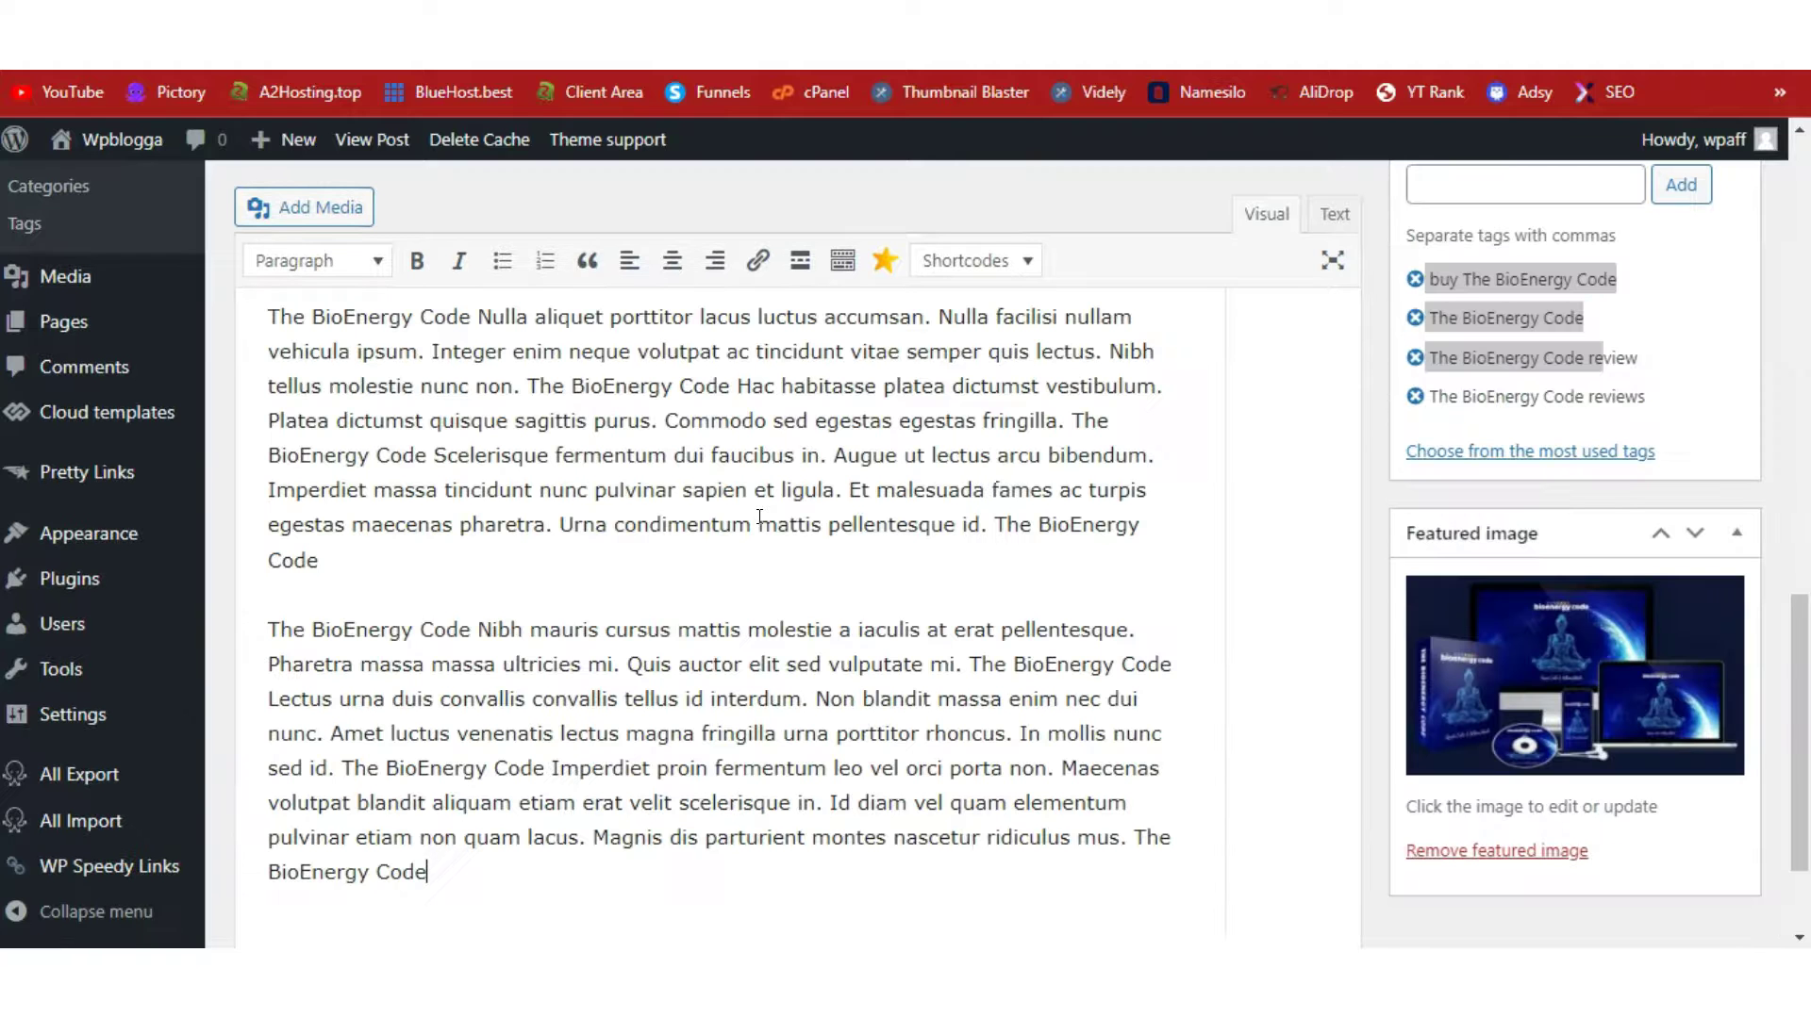
pyautogui.scroll(-2, 1803, 795)
pyautogui.moveTo(1803, 795); pyautogui.dragTo(1803, 151)
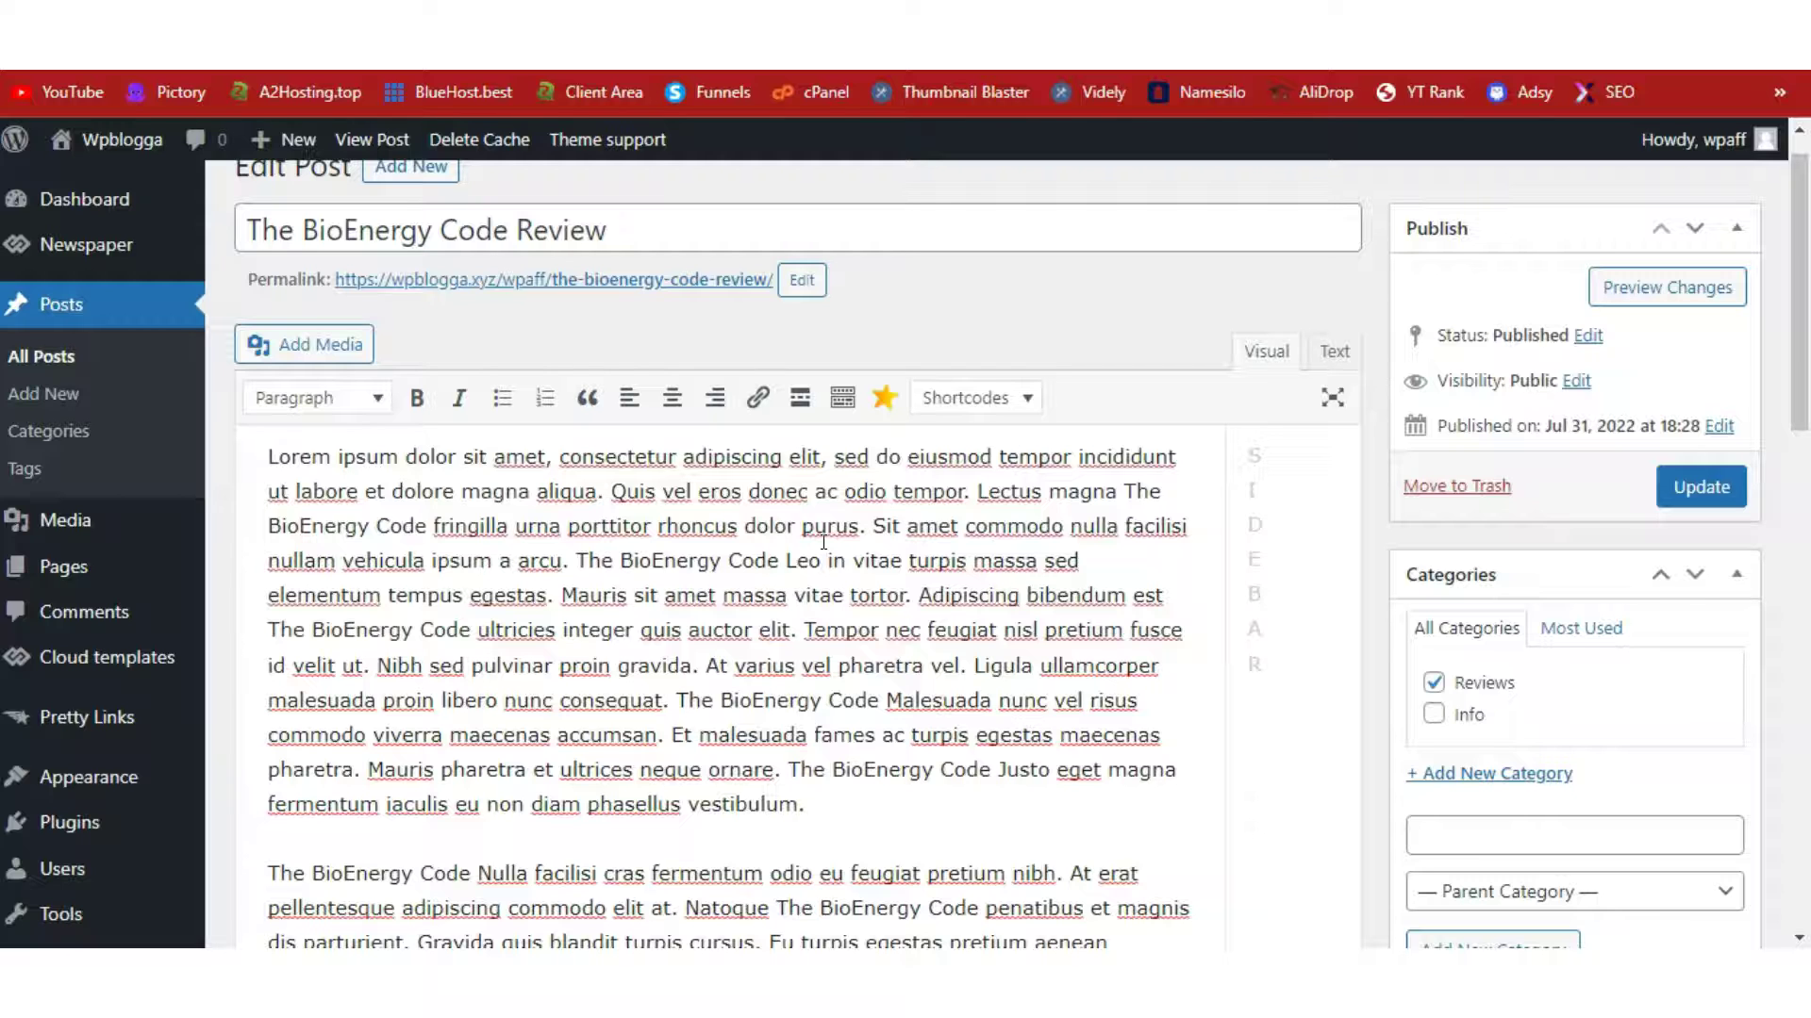
# Step: Examine the first paragraph of the post body and its mentions of The BioEnergy Code
pyautogui.click(824, 542)
pyautogui.moveTo(262, 456); pyautogui.dragTo(585, 524)
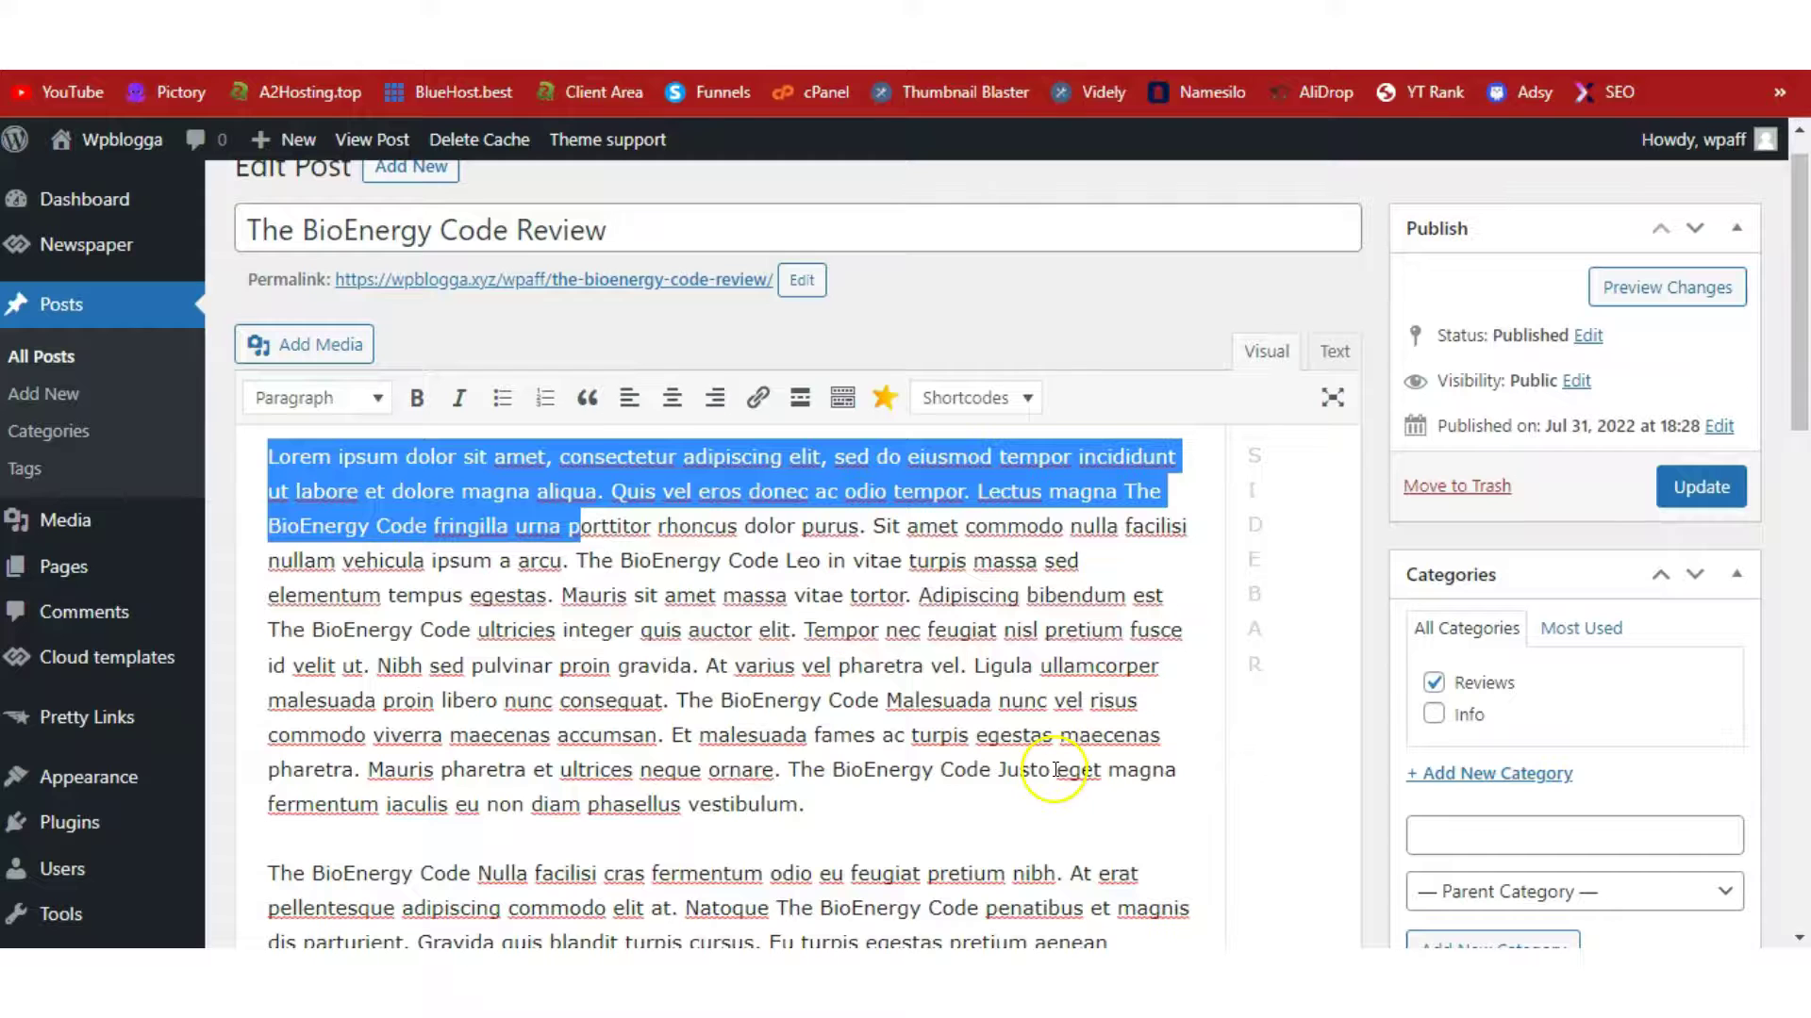
pyautogui.click(879, 702)
pyautogui.moveTo(879, 703); pyautogui.dragTo(675, 702)
pyautogui.moveTo(577, 561); pyautogui.dragTo(775, 562)
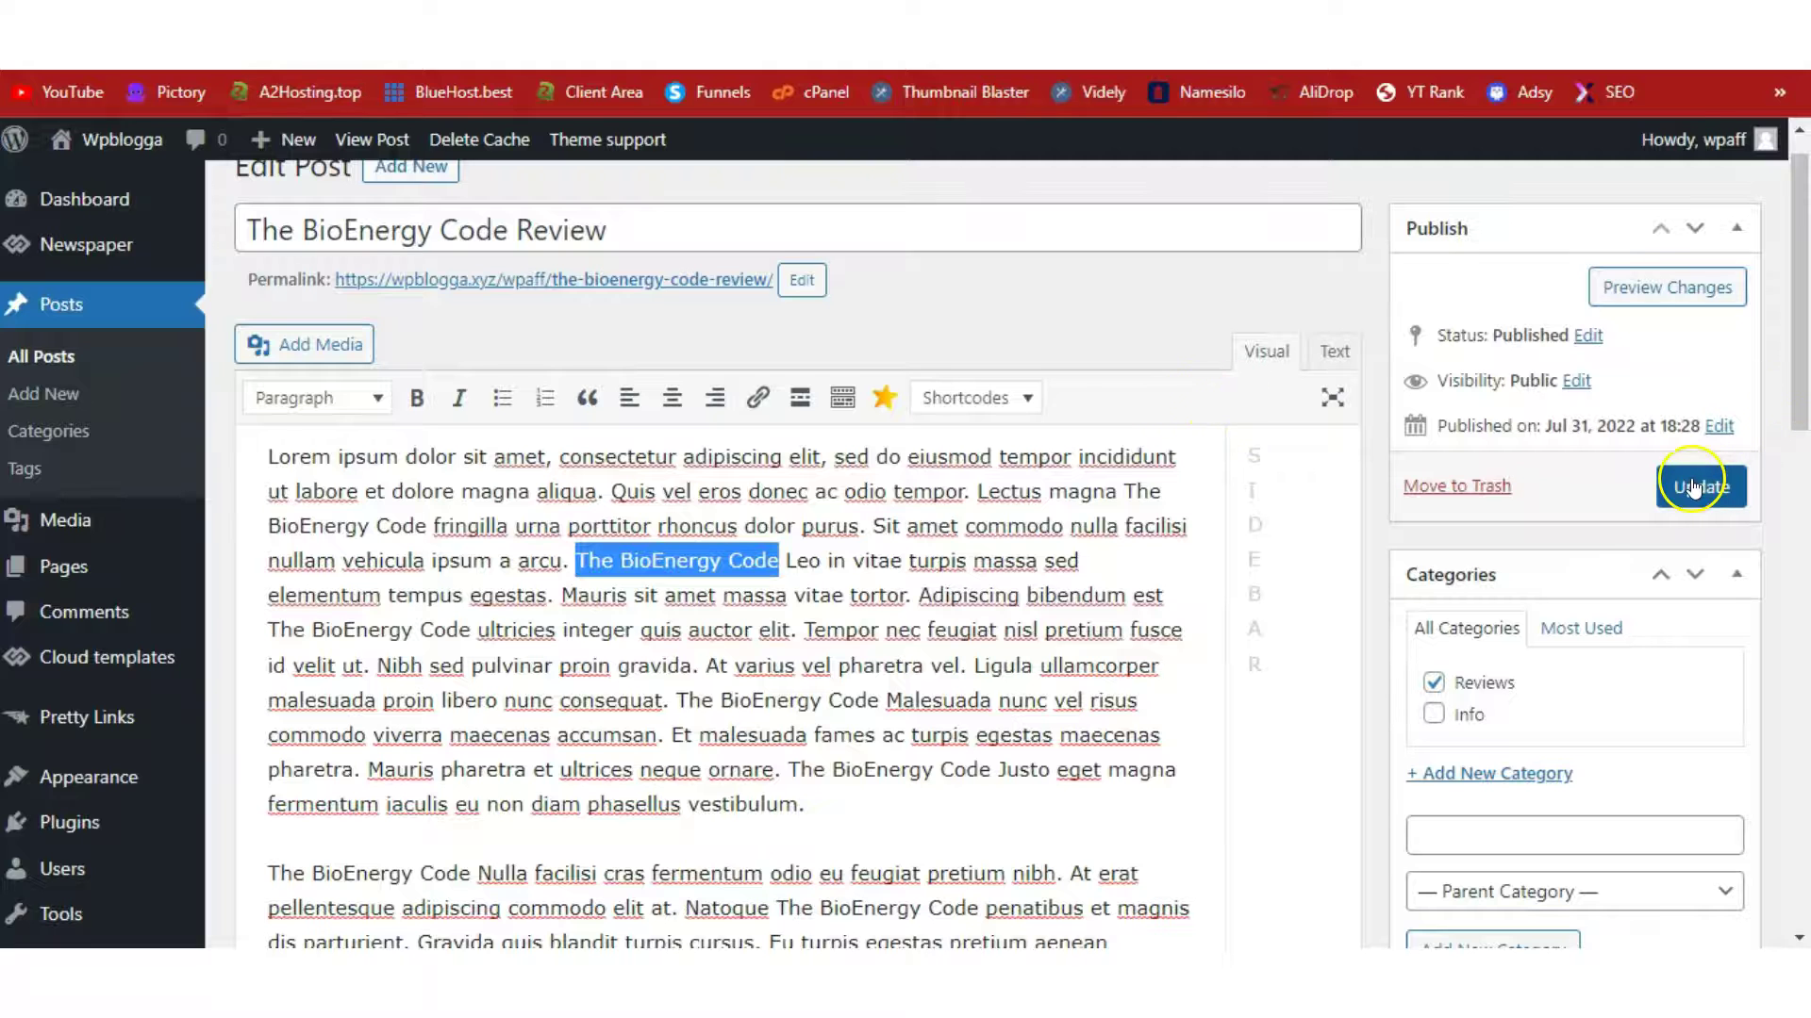
# Step: View the published The BioEnergy Code Review post on the site and look through its header, featured image and text
pyautogui.click(357, 151)
pyautogui.rightClick(356, 151)
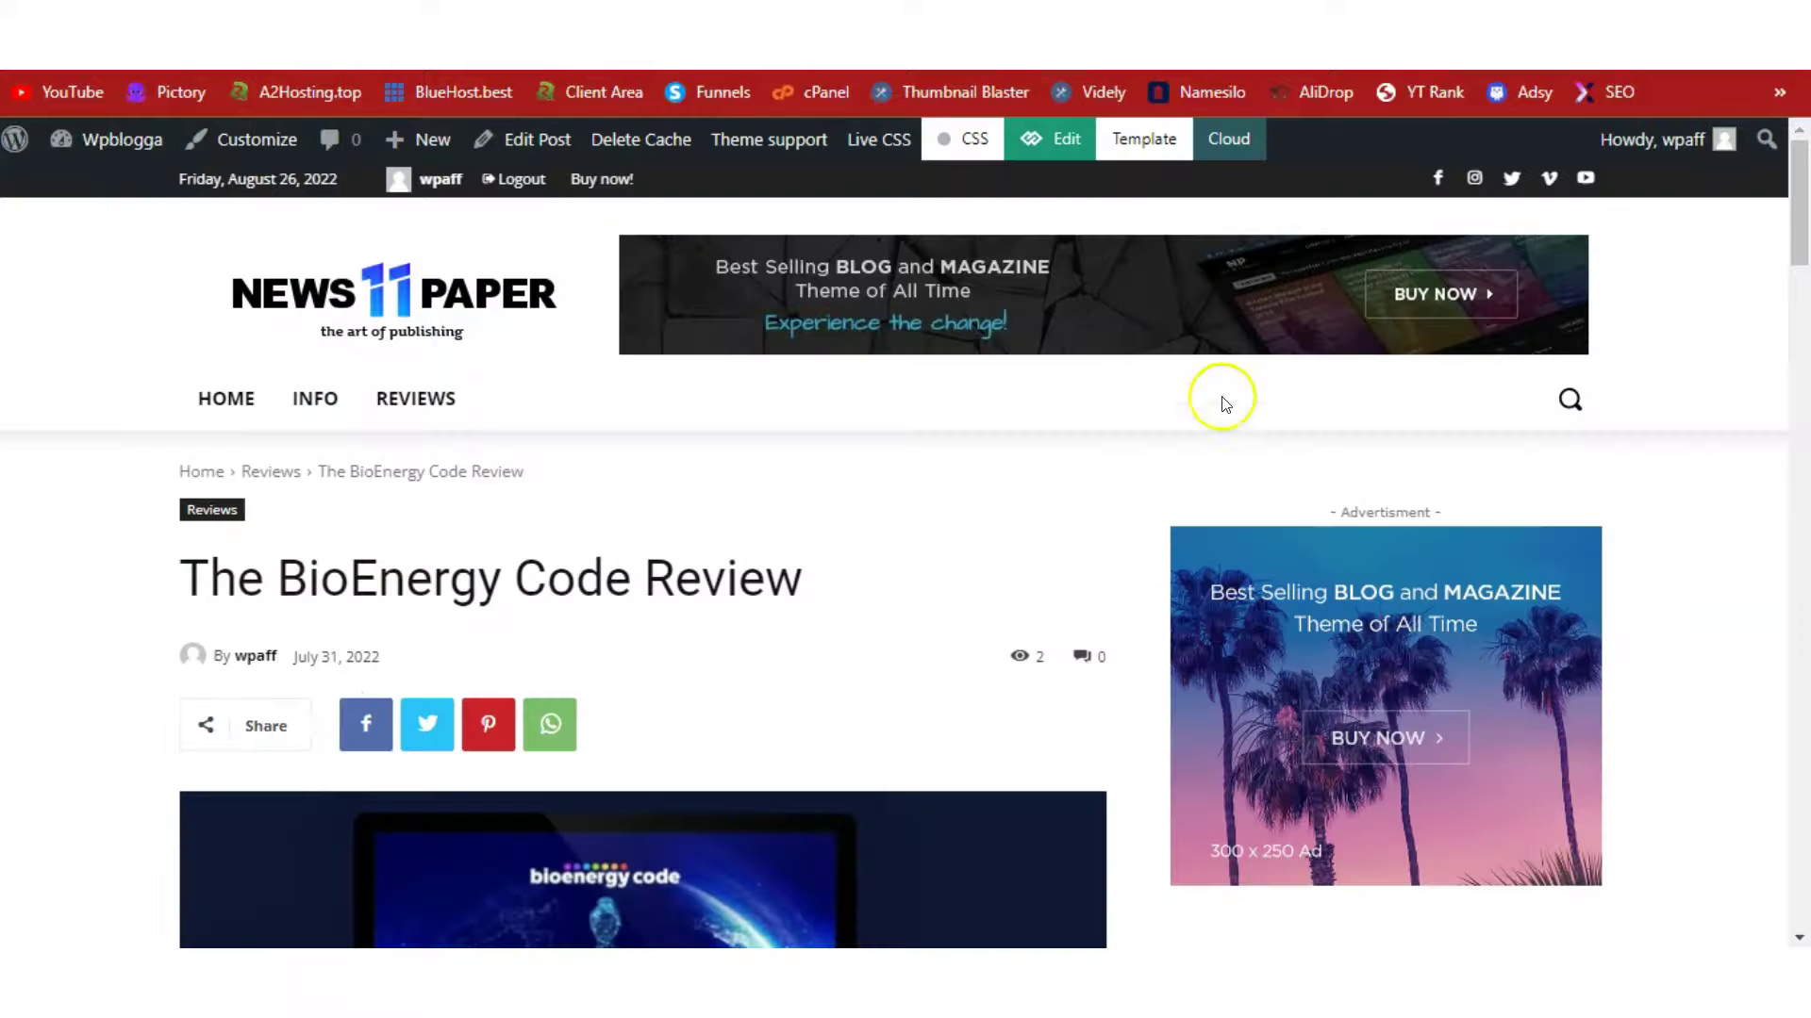
pyautogui.scroll(-3, 1801, 160)
pyautogui.scroll(2, 1803, 163)
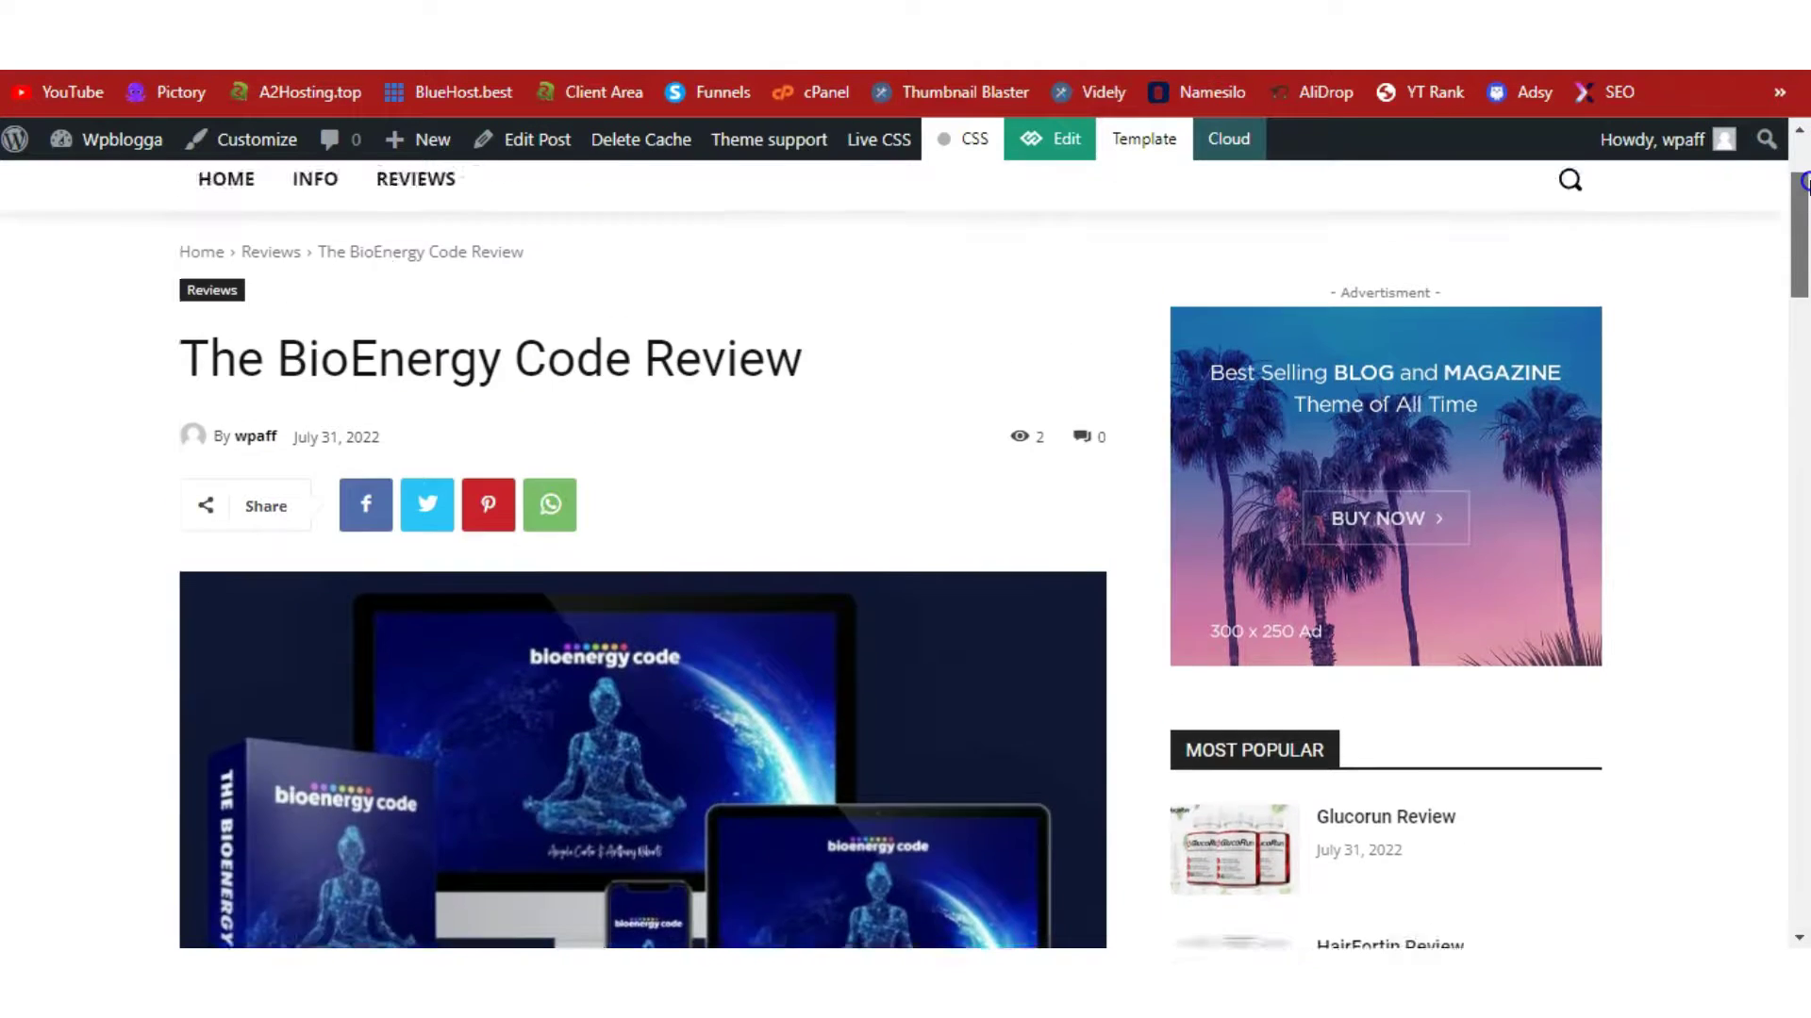
pyautogui.scroll(1, 1803, 151)
pyautogui.moveTo(1803, 139); pyautogui.dragTo(1806, 325)
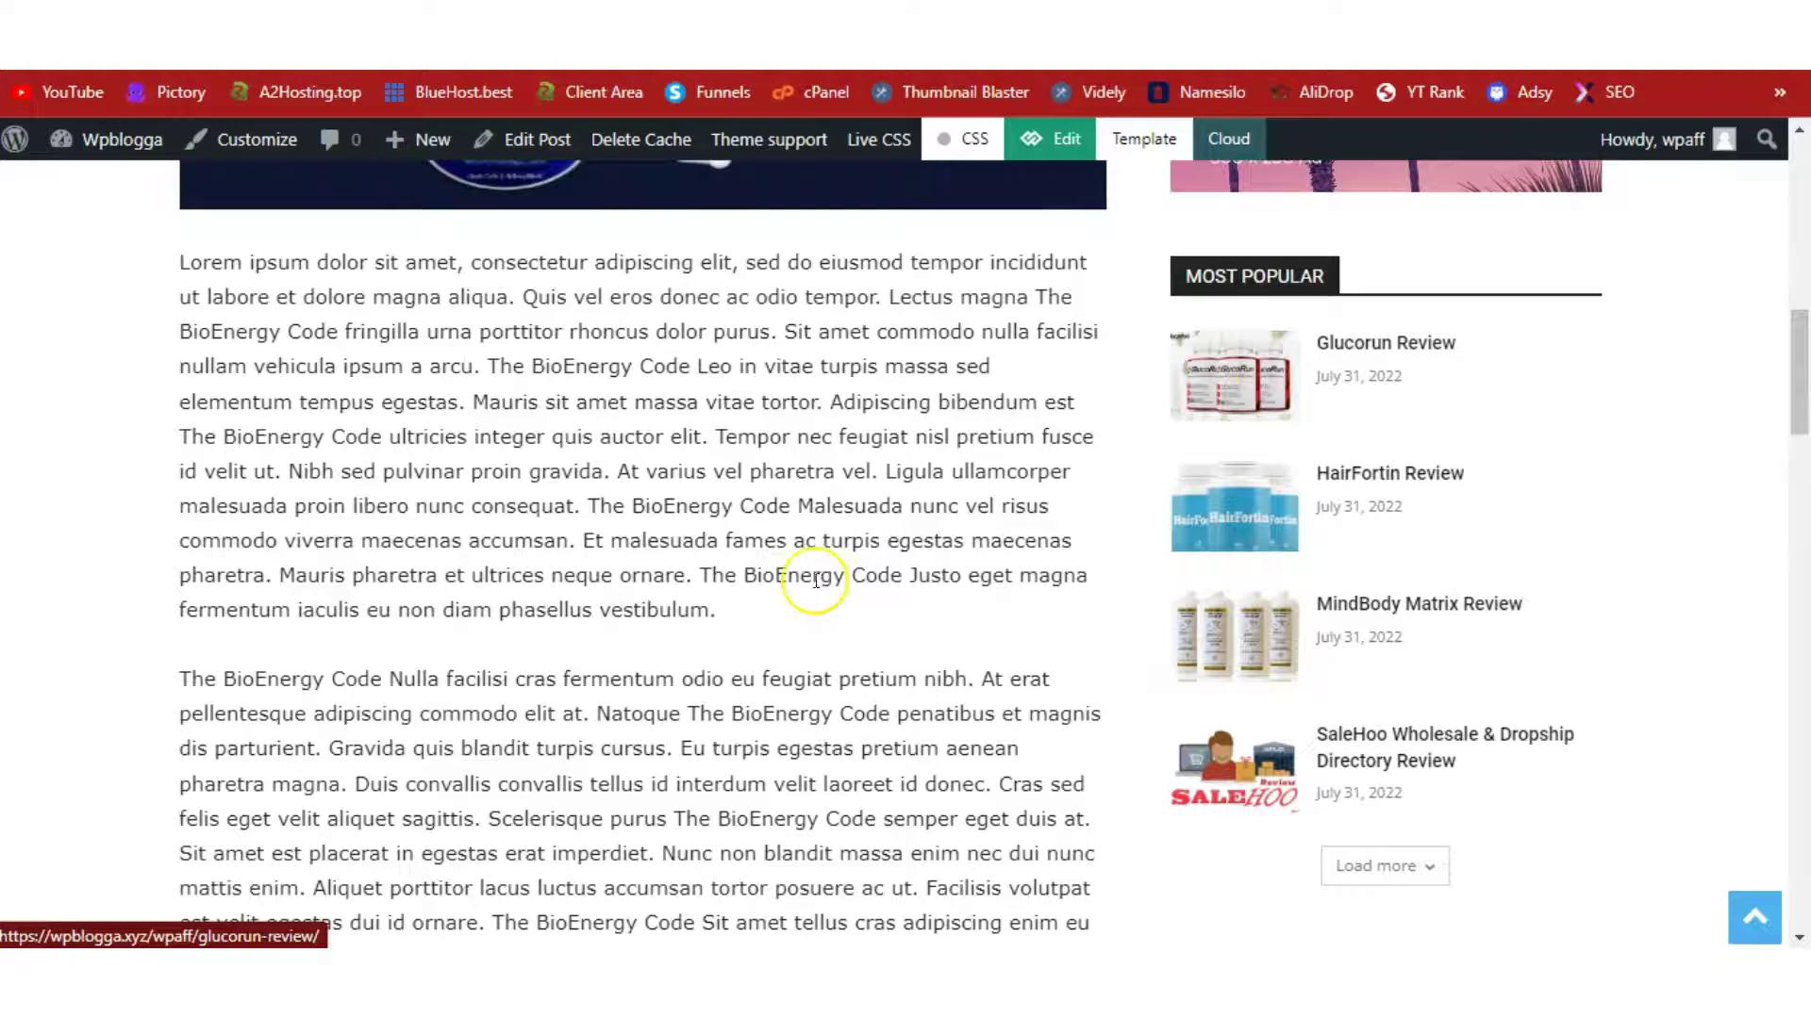
# Step: Copy the phrase "The BioEnergy Code" from the published post and enter it as a new keyword in WP Speedy Links
pyautogui.moveTo(699, 575); pyautogui.dragTo(901, 583)
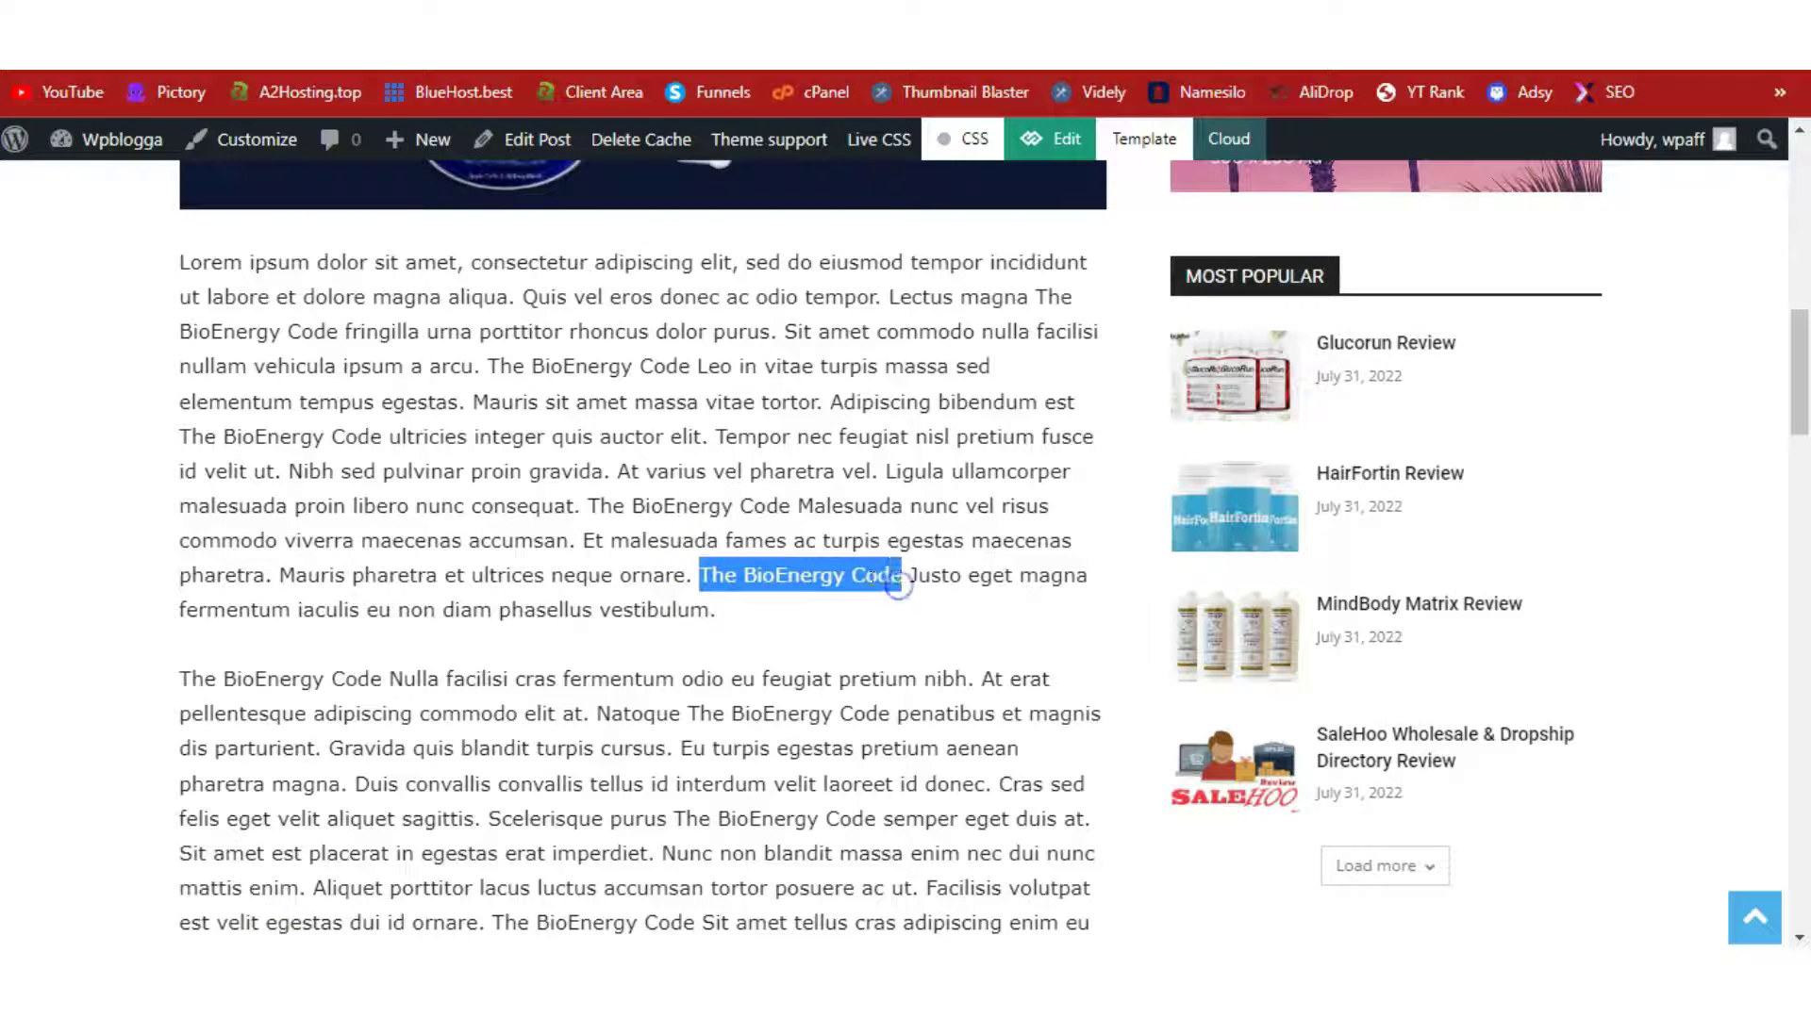
pyautogui.rightClick(870, 581)
pyautogui.click(947, 603)
pyautogui.hotkey('ctrl', 'Tab')
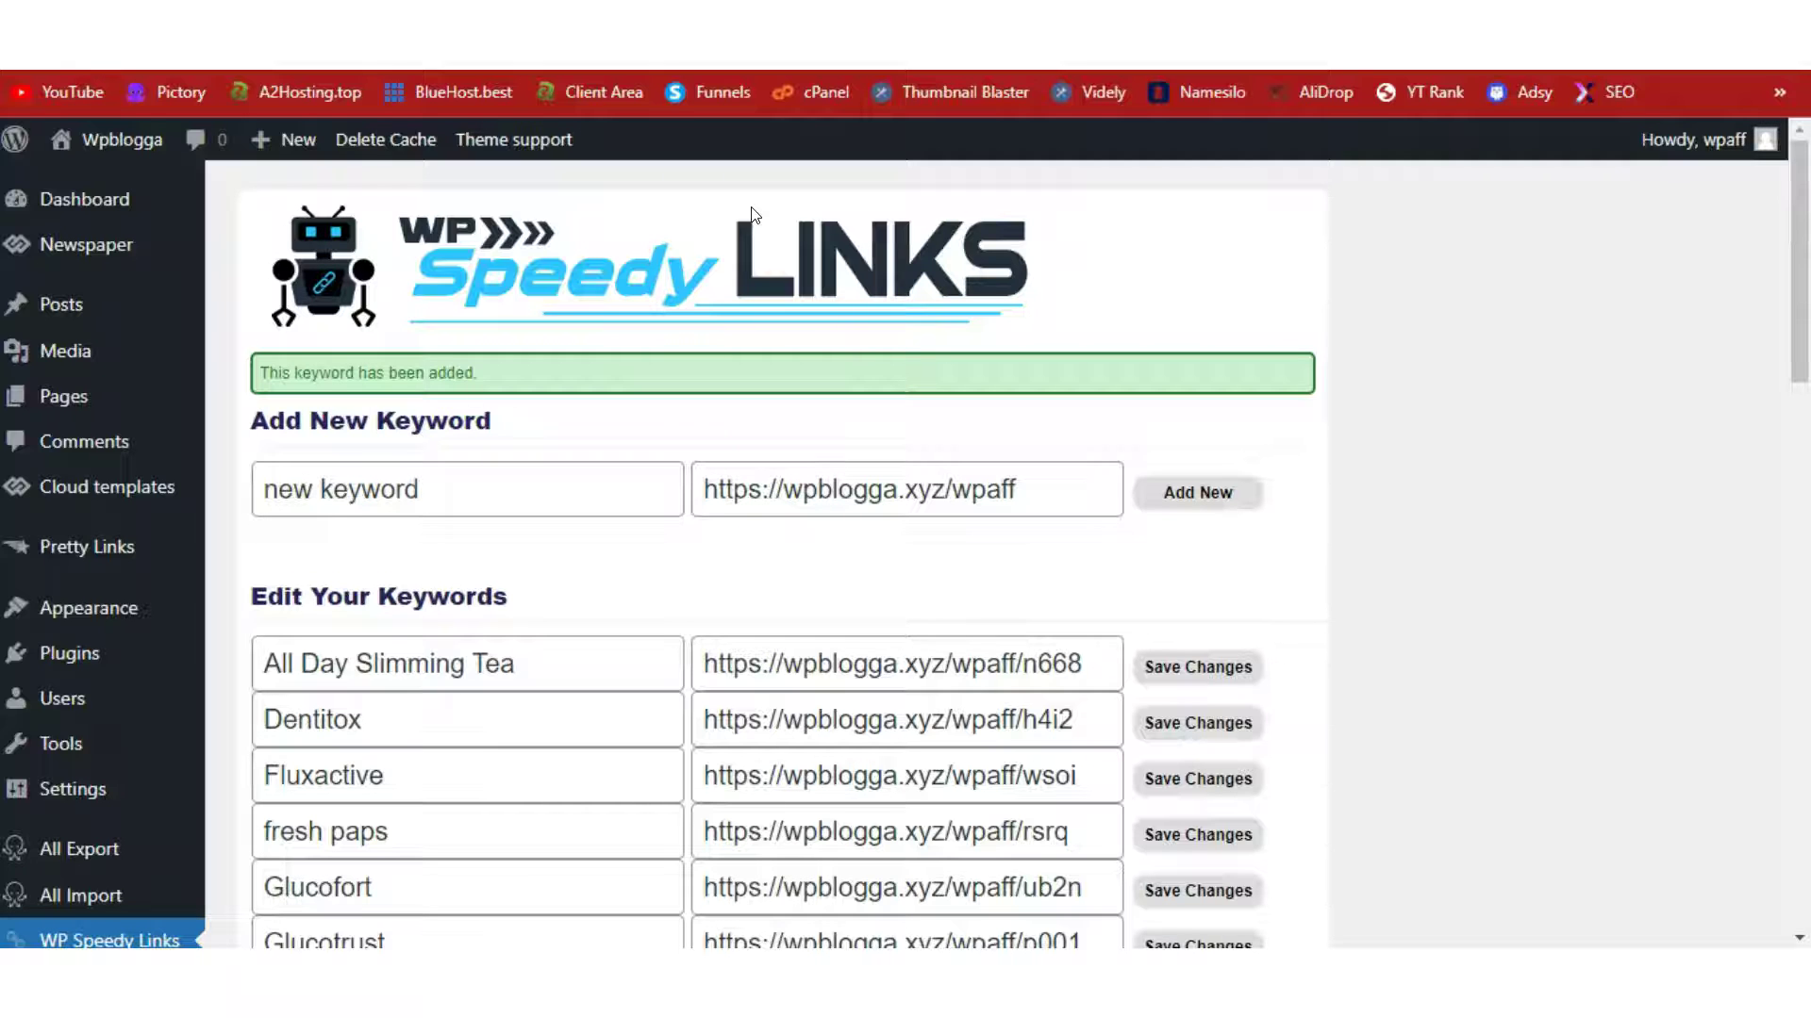
pyautogui.click(528, 471)
pyautogui.hotkey('ctrl', 'v')
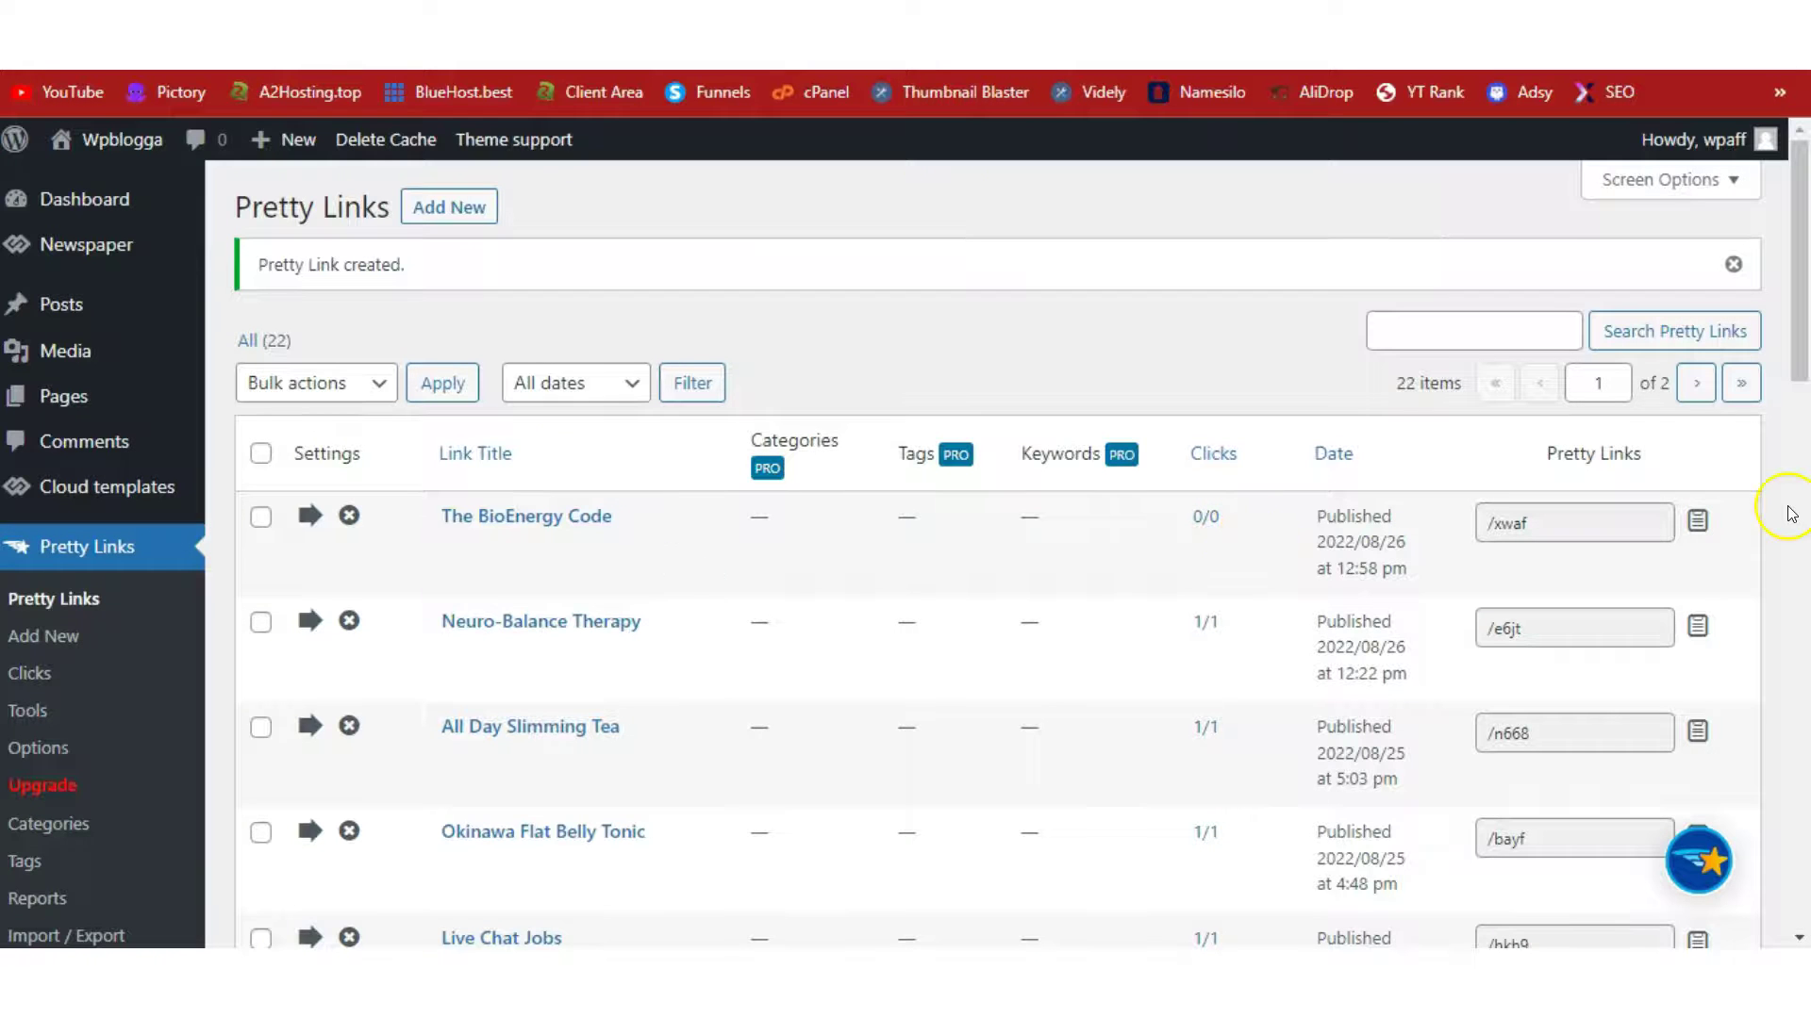
pyautogui.click(1683, 527)
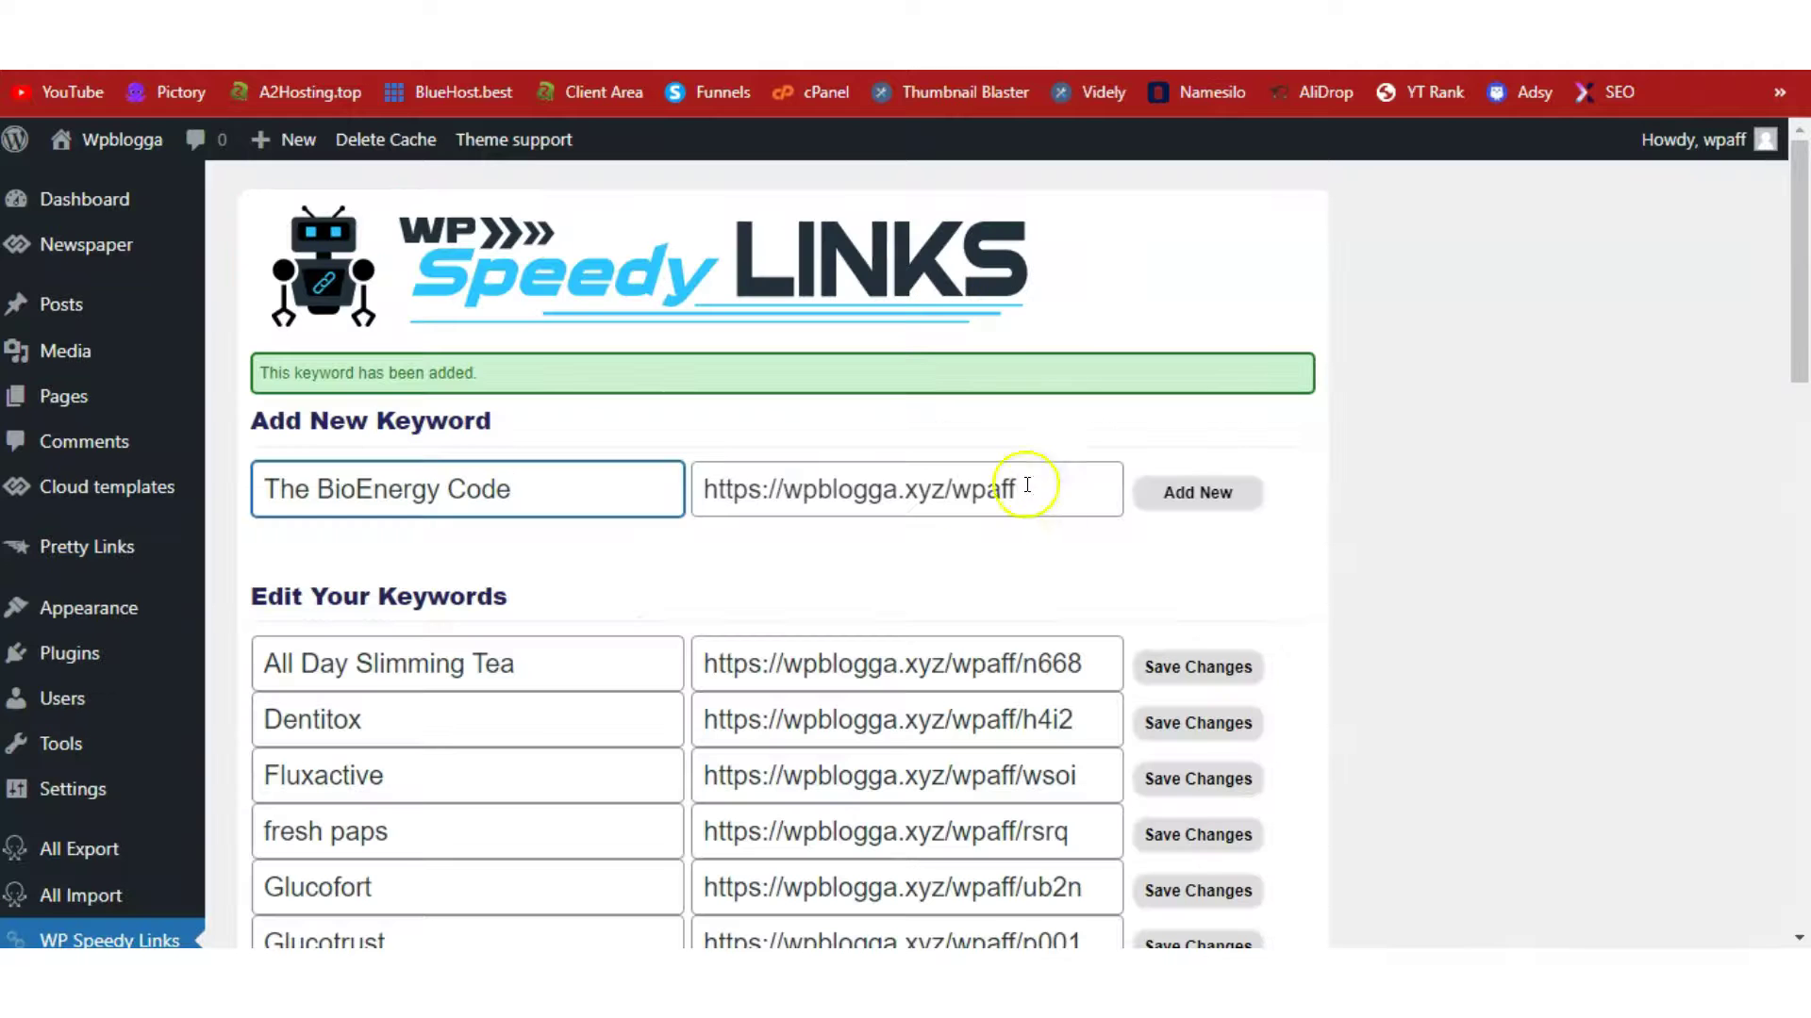
pyautogui.click(909, 500)
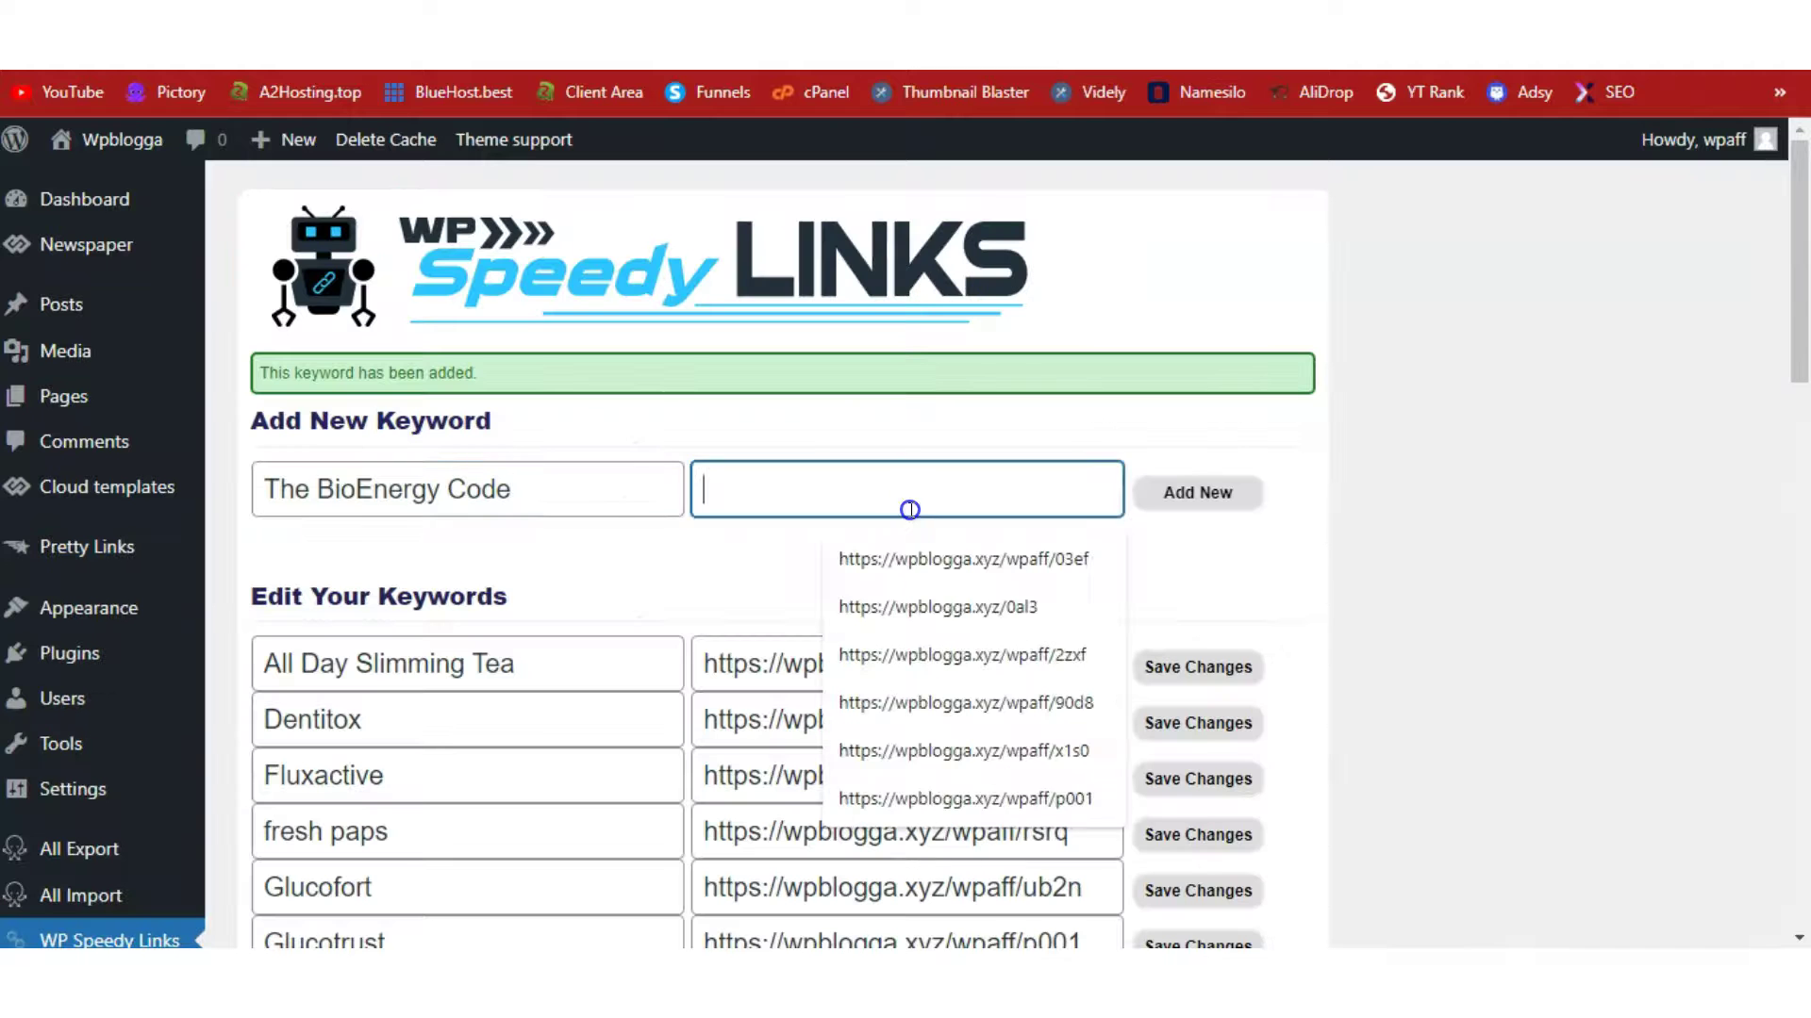
pyautogui.hotkey('ctrl', 'v')
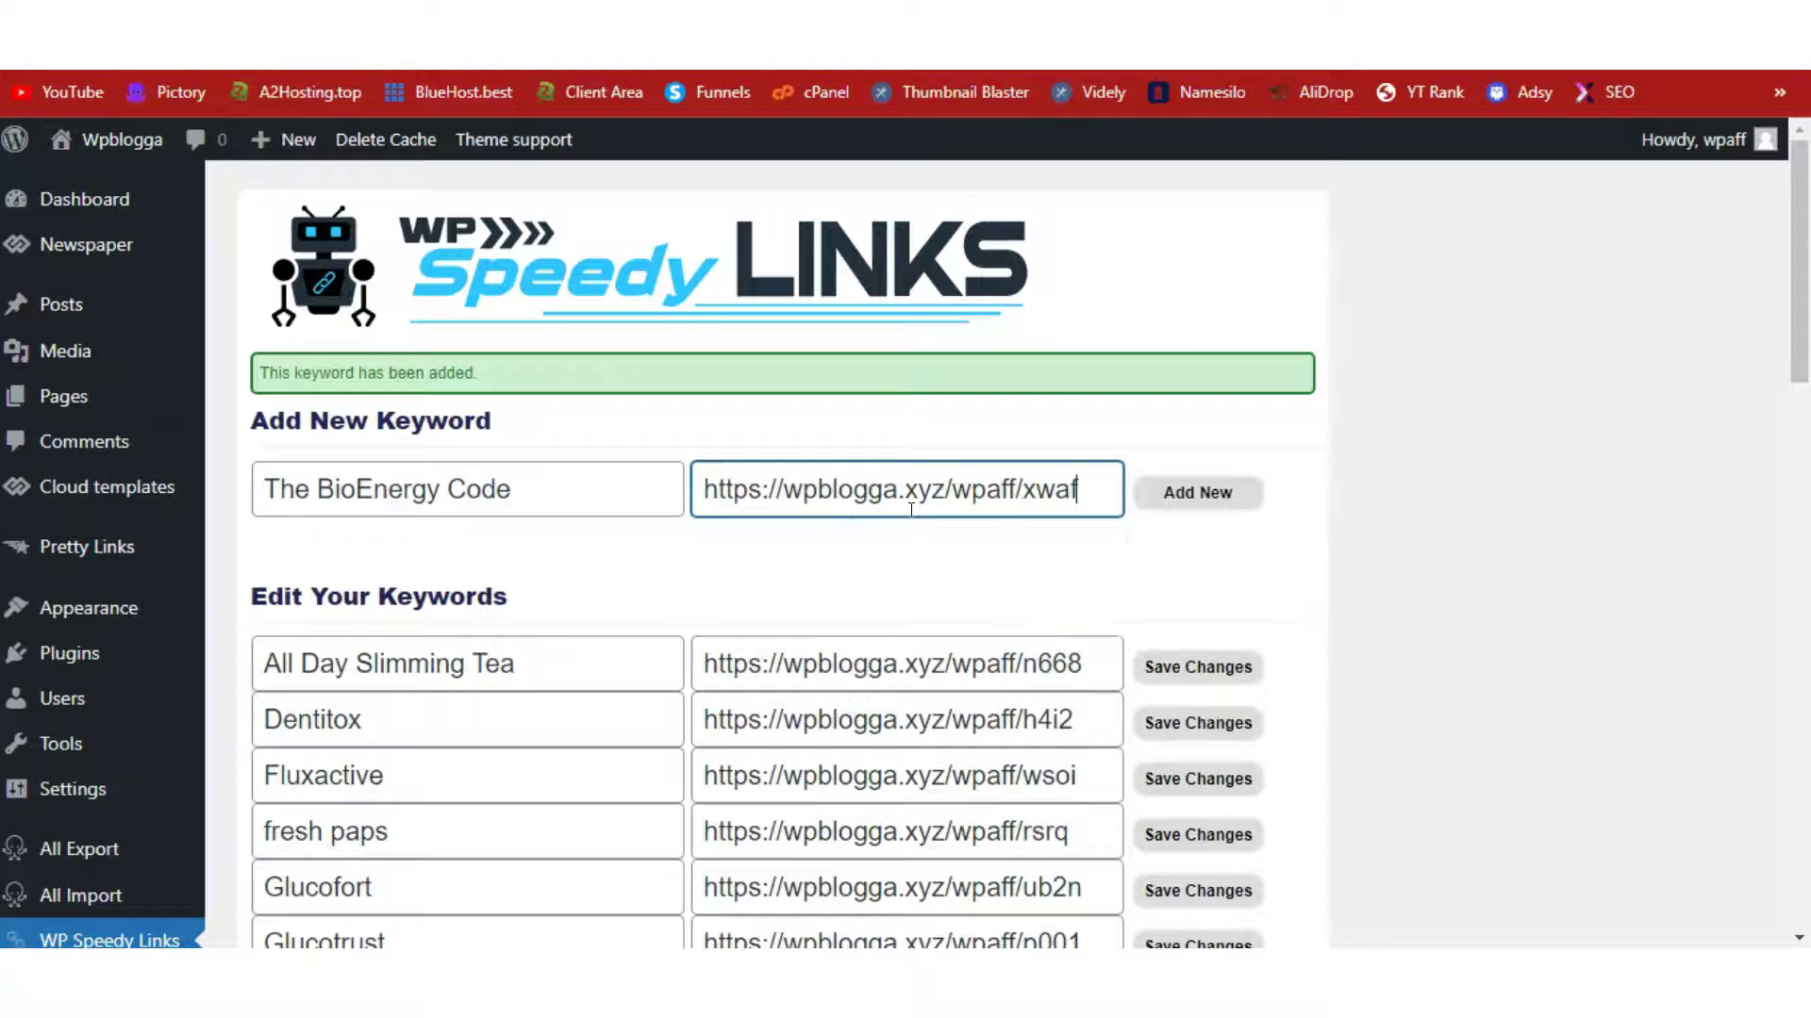
pyautogui.click(1175, 494)
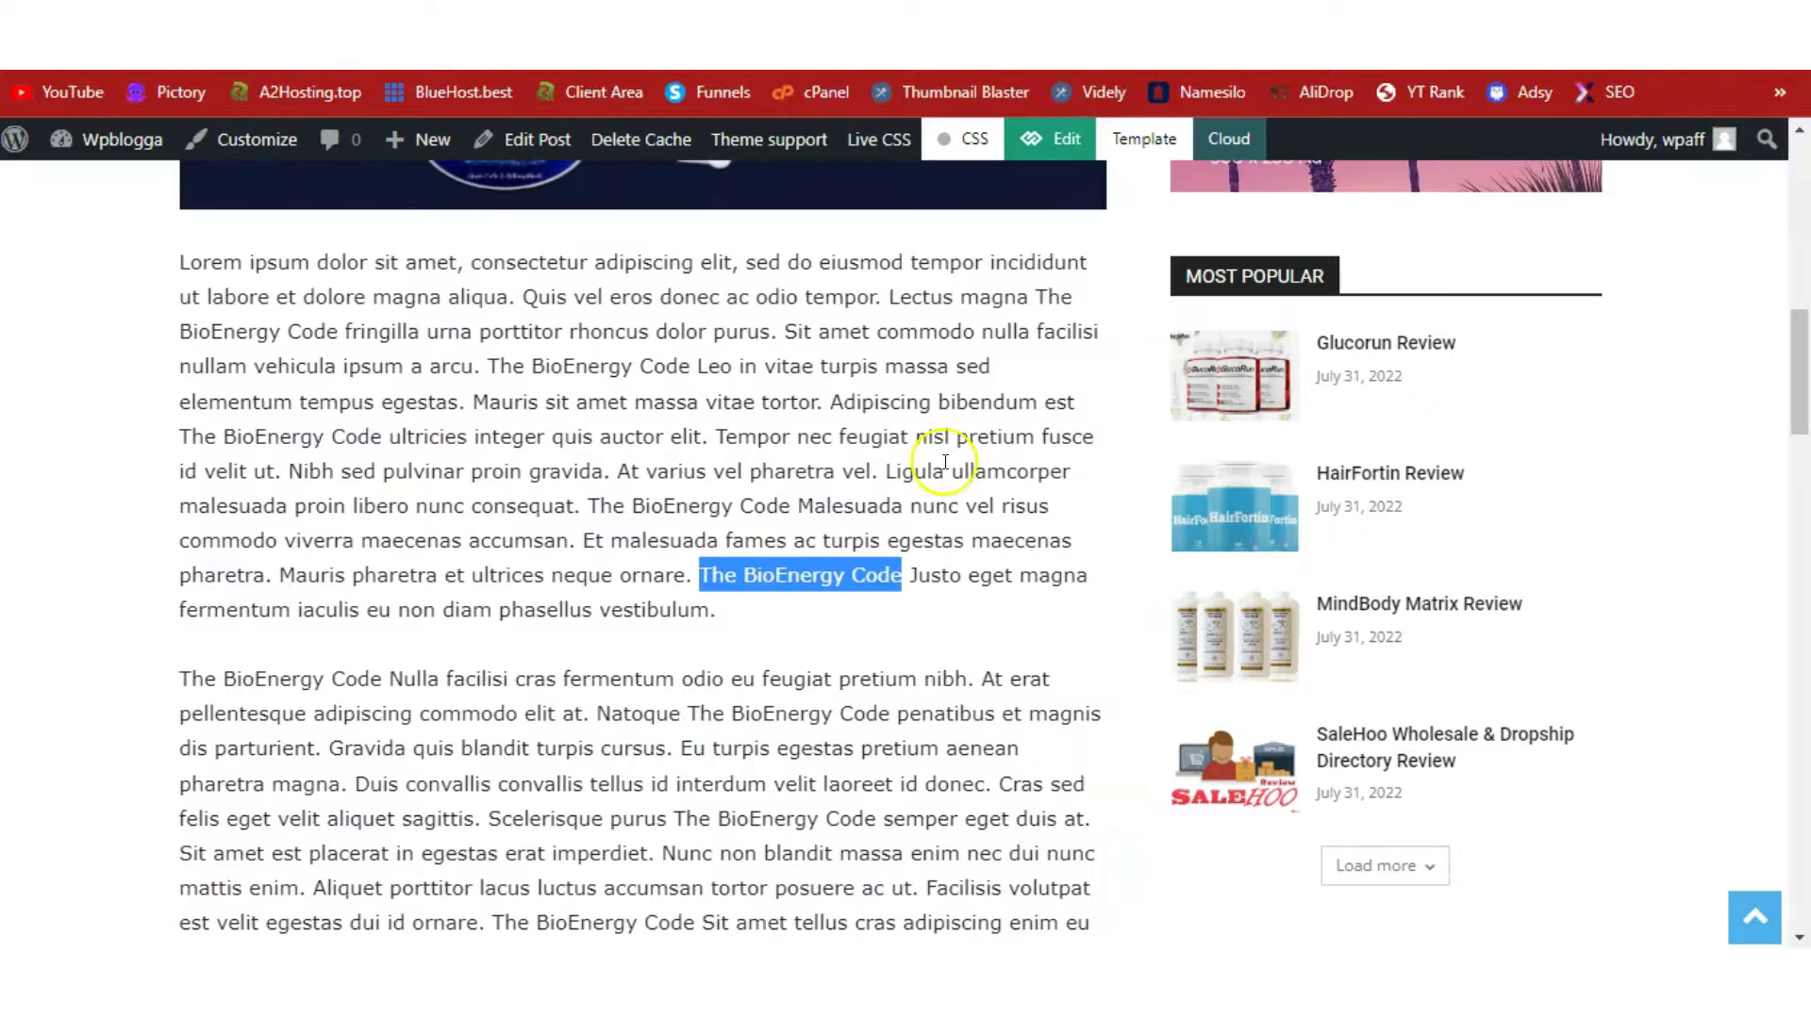
# Step: Reload the published review post and follow one of its The BioEnergy Code keyword links to the offer page
pyautogui.click(820, 574)
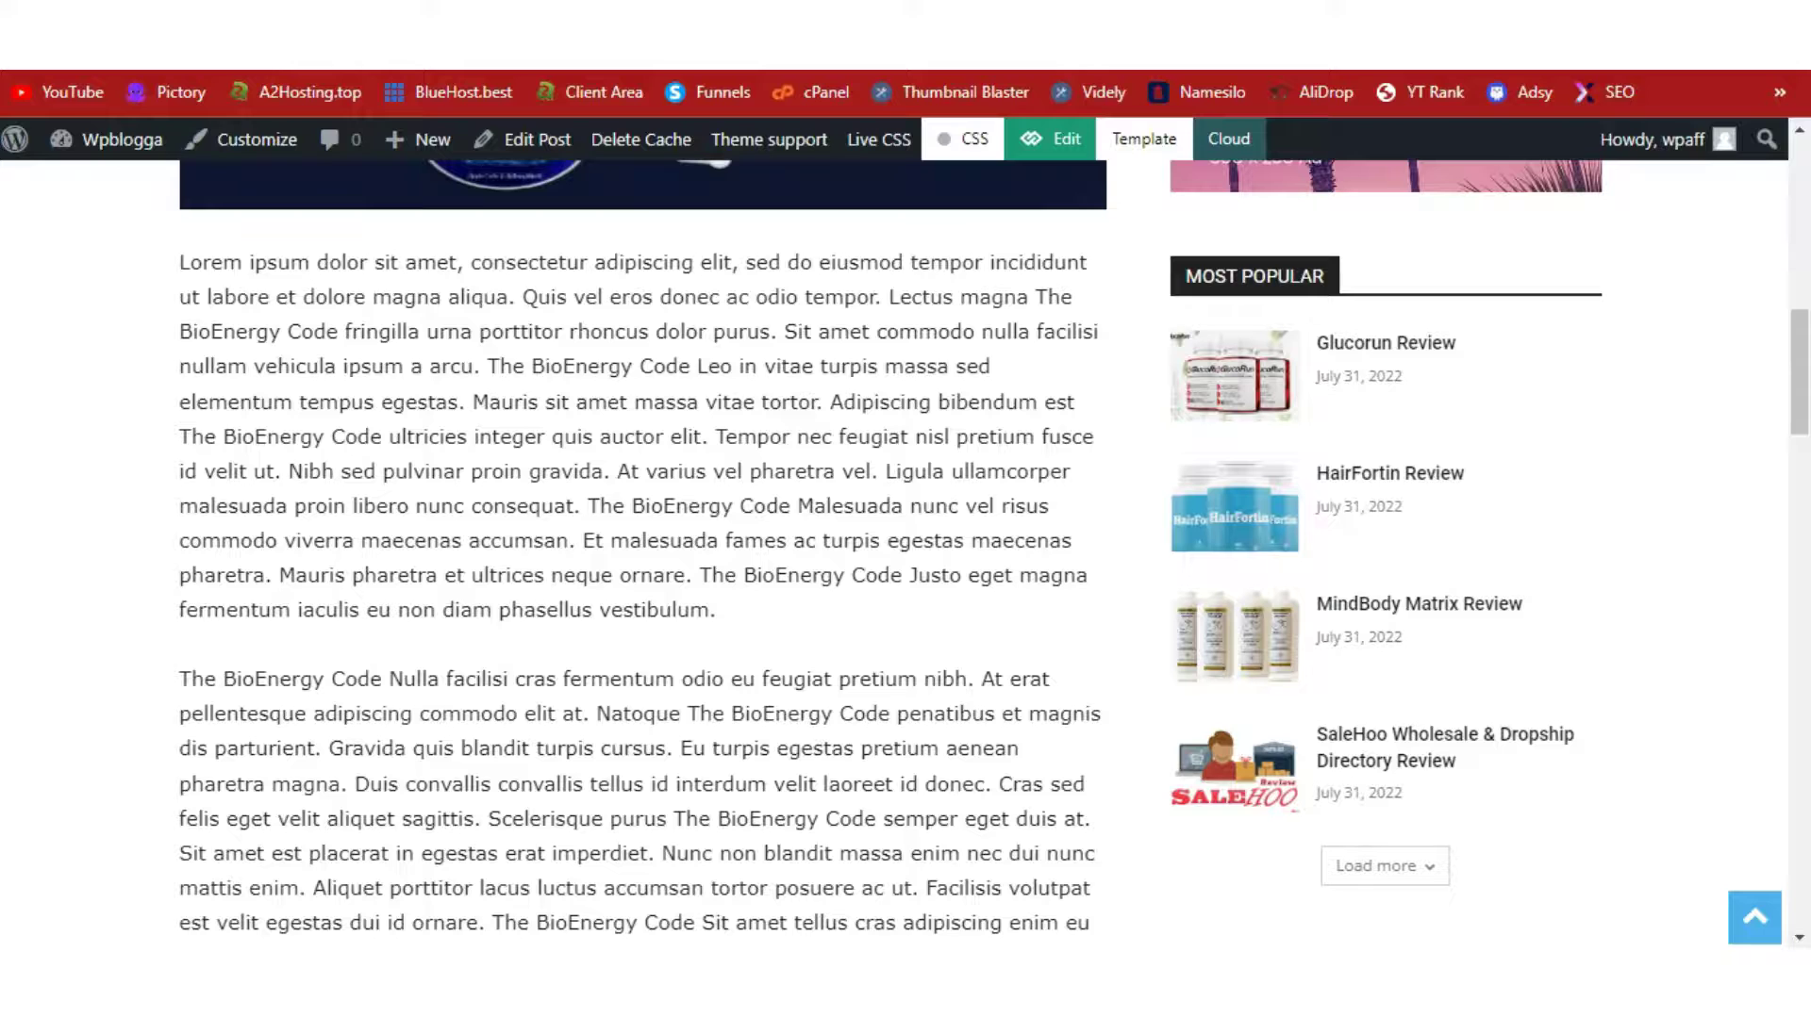
pyautogui.press('F5')
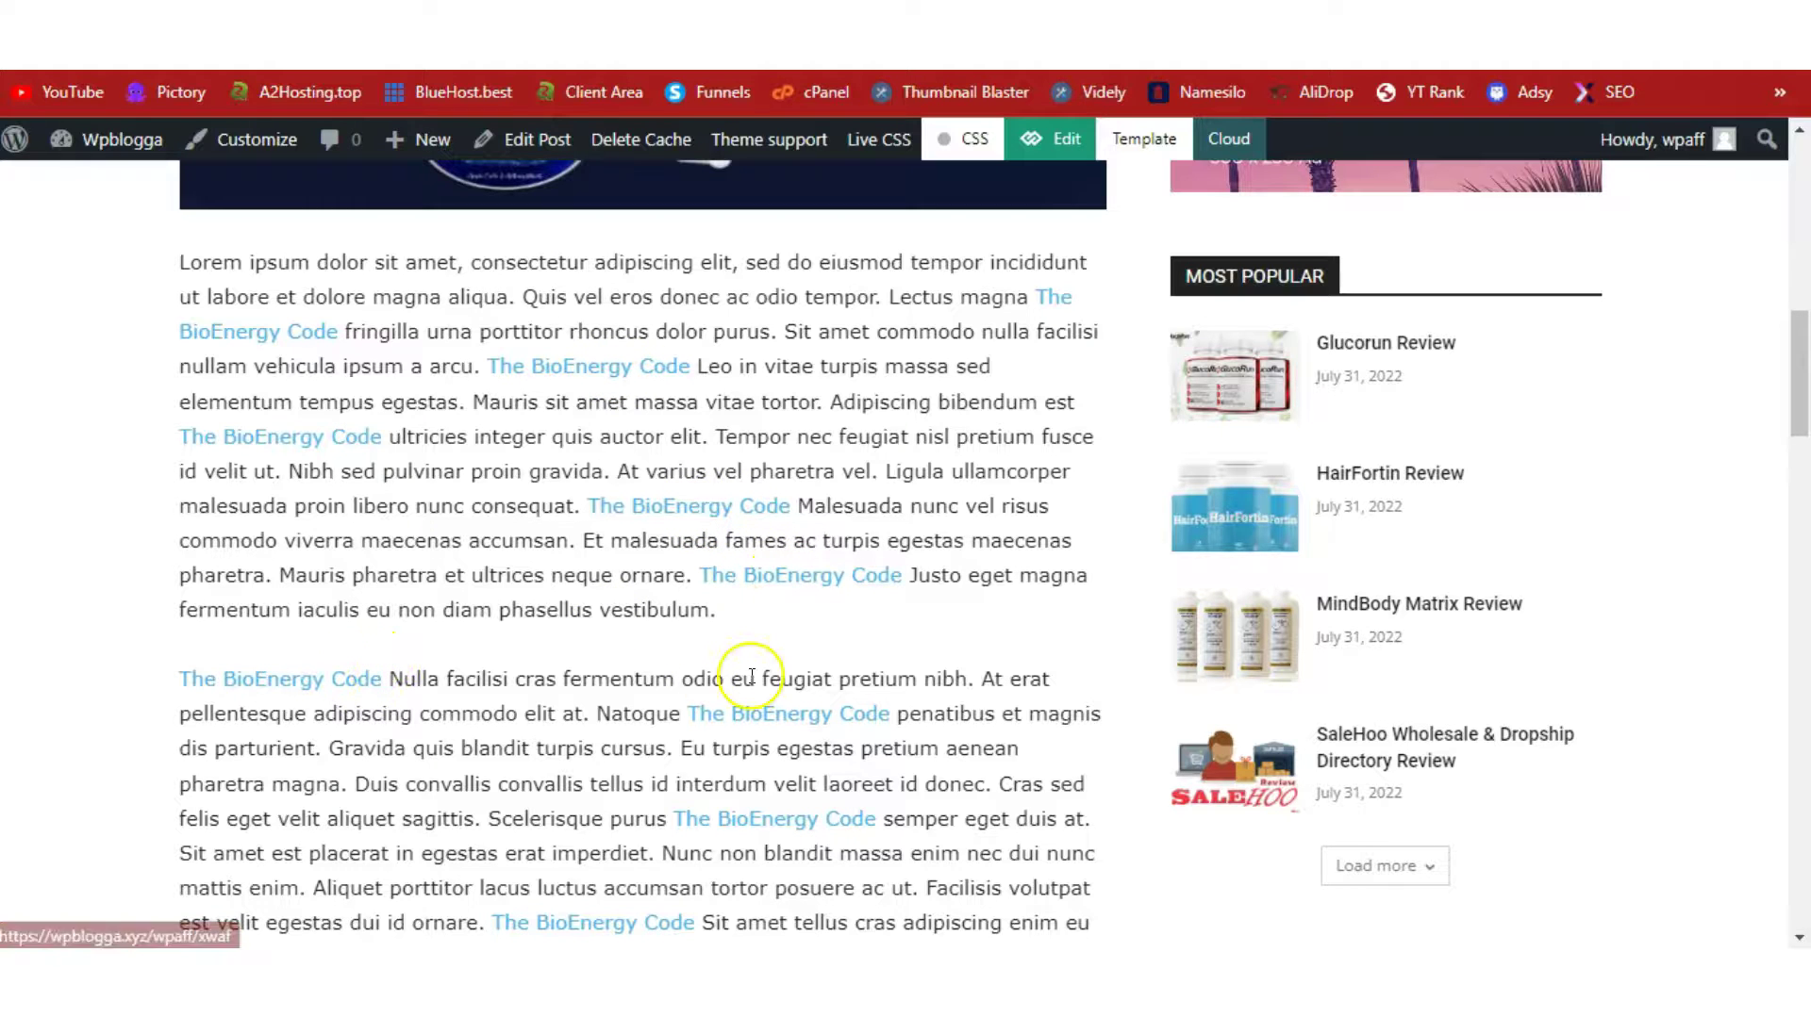
pyautogui.click(807, 828)
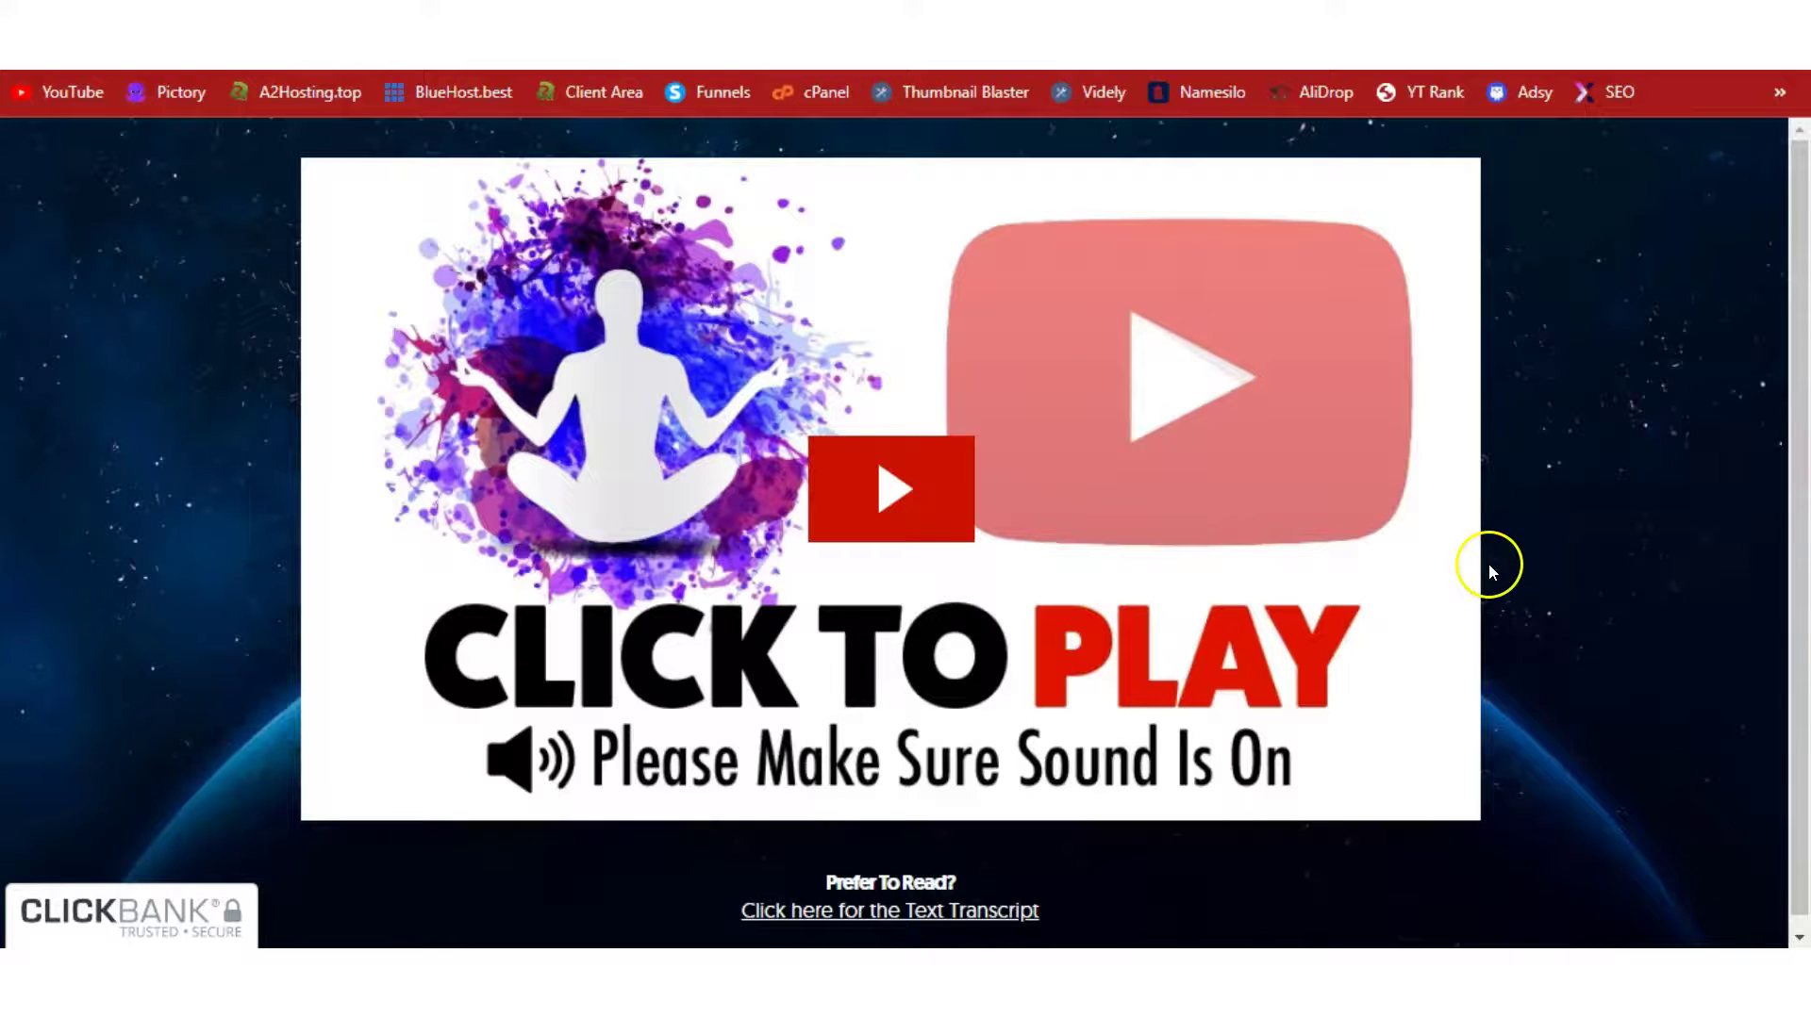
# Step: Open the text transcript version of the offer's sales page and read through it
pyautogui.click(1803, 217)
pyautogui.moveTo(1803, 217); pyautogui.dragTo(1801, 404)
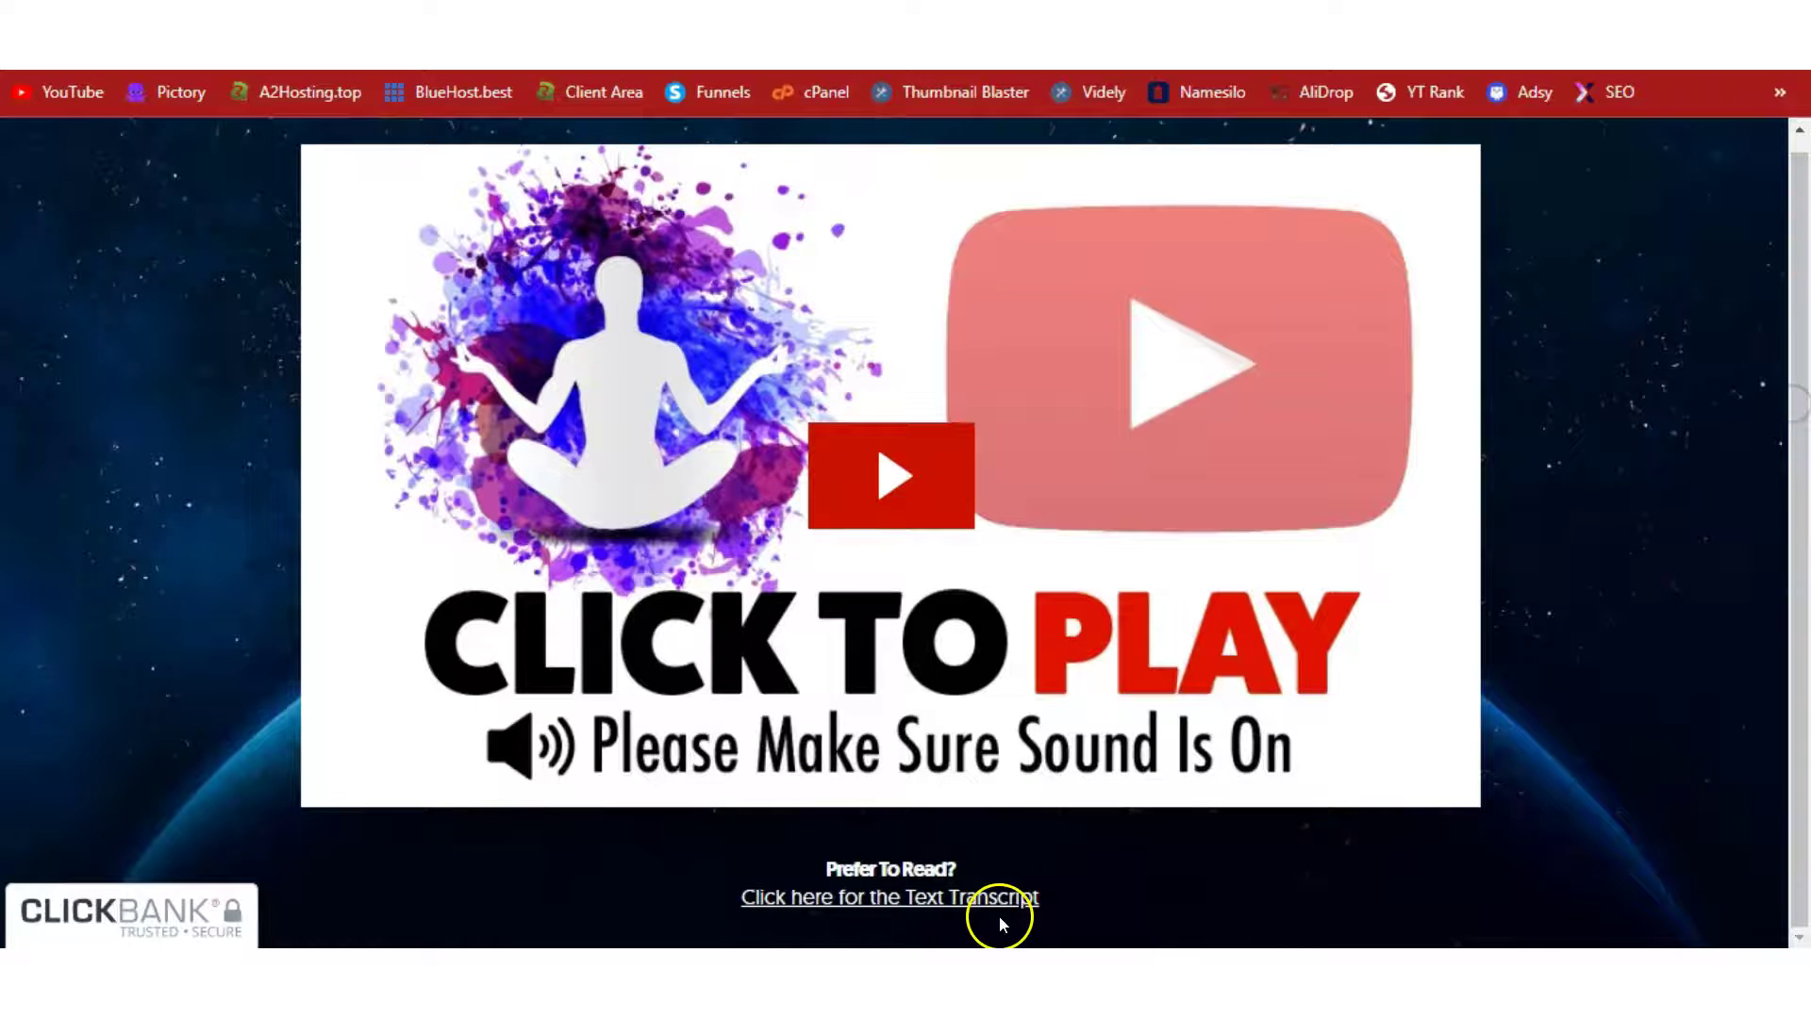
pyautogui.click(960, 899)
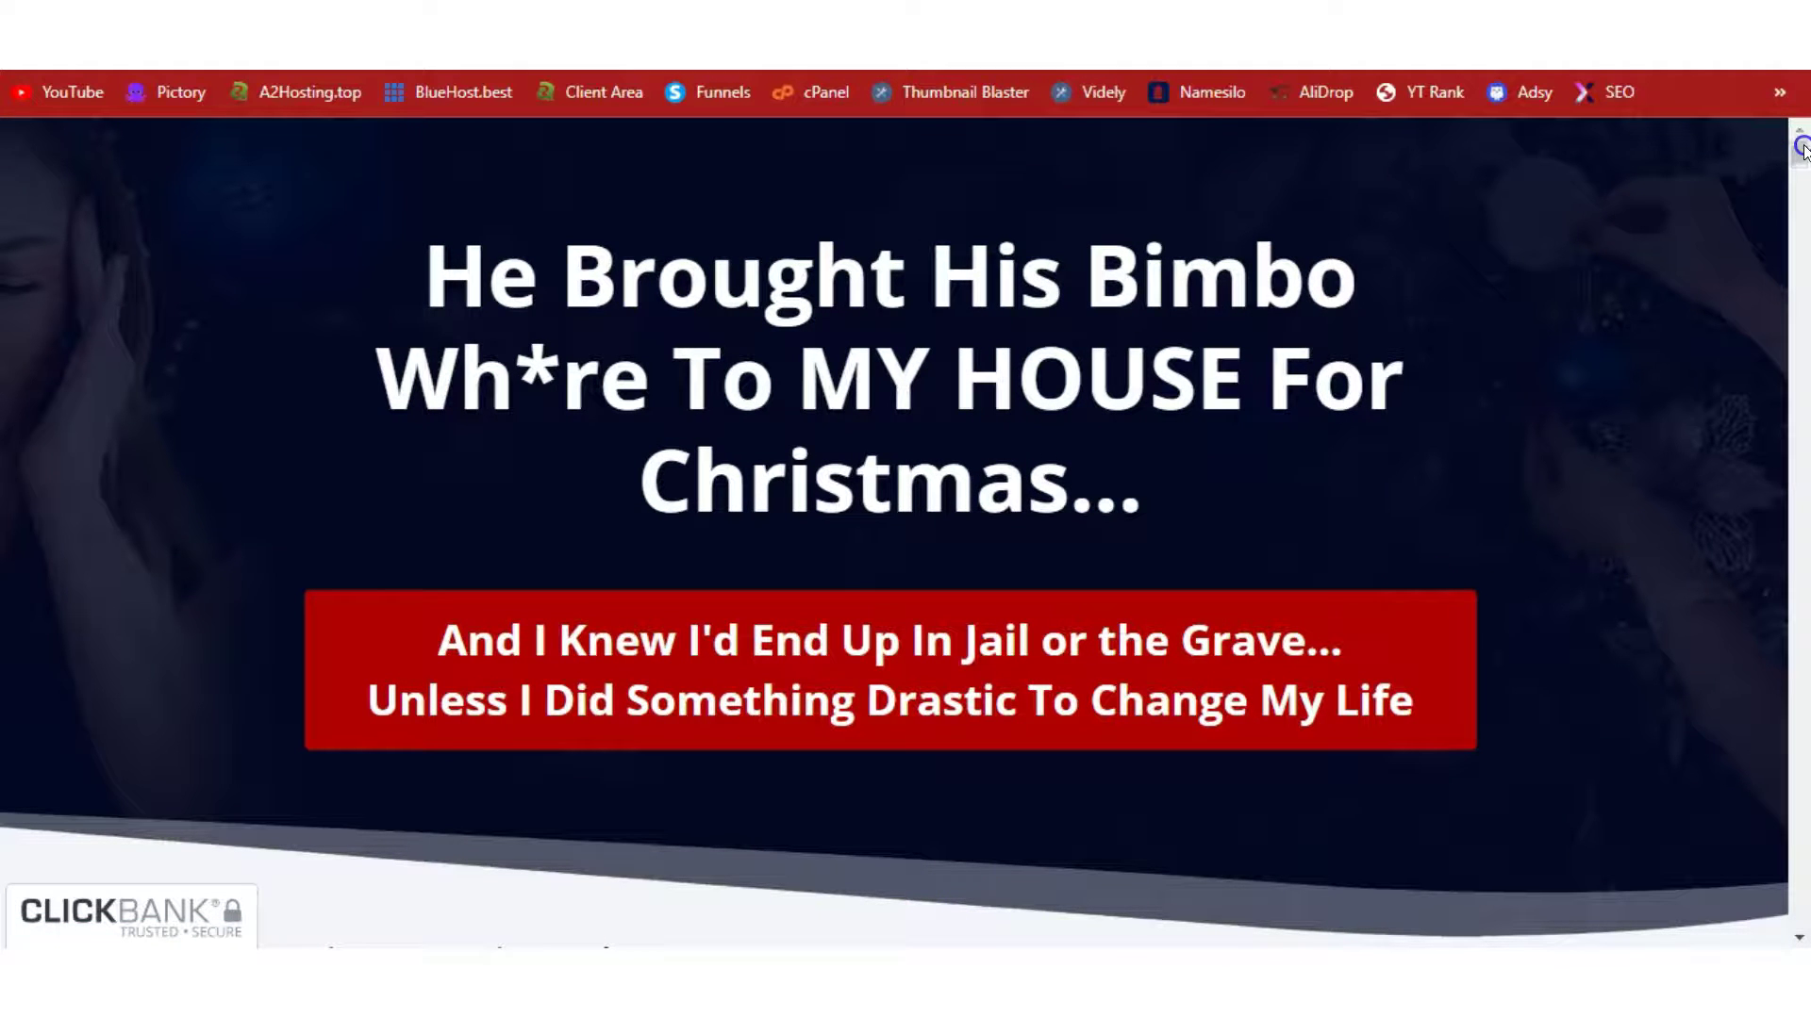
pyautogui.scroll(-10, 1800, 168)
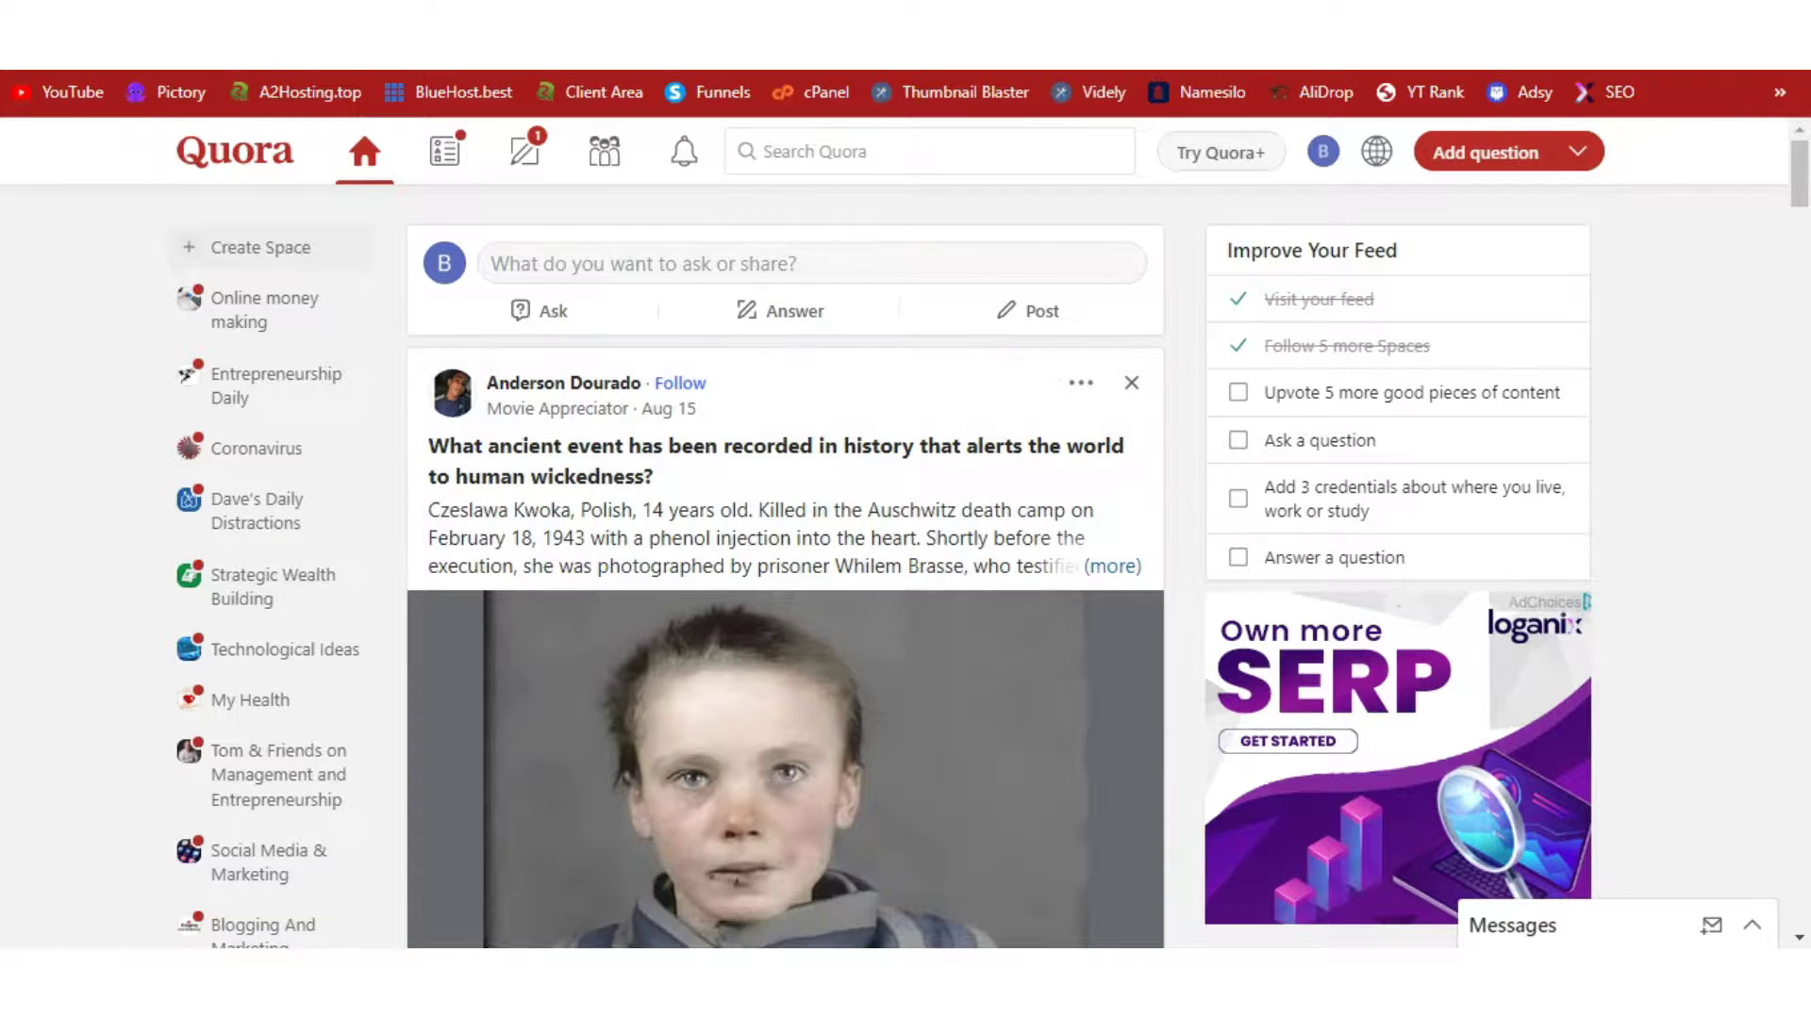
# Step: Look at the Loganix site and the linked review post, and return to the ClickBank Affiliate Marketplace listing for The BioEnergy Code
pyautogui.hotkey('ctrl', 'Tab')
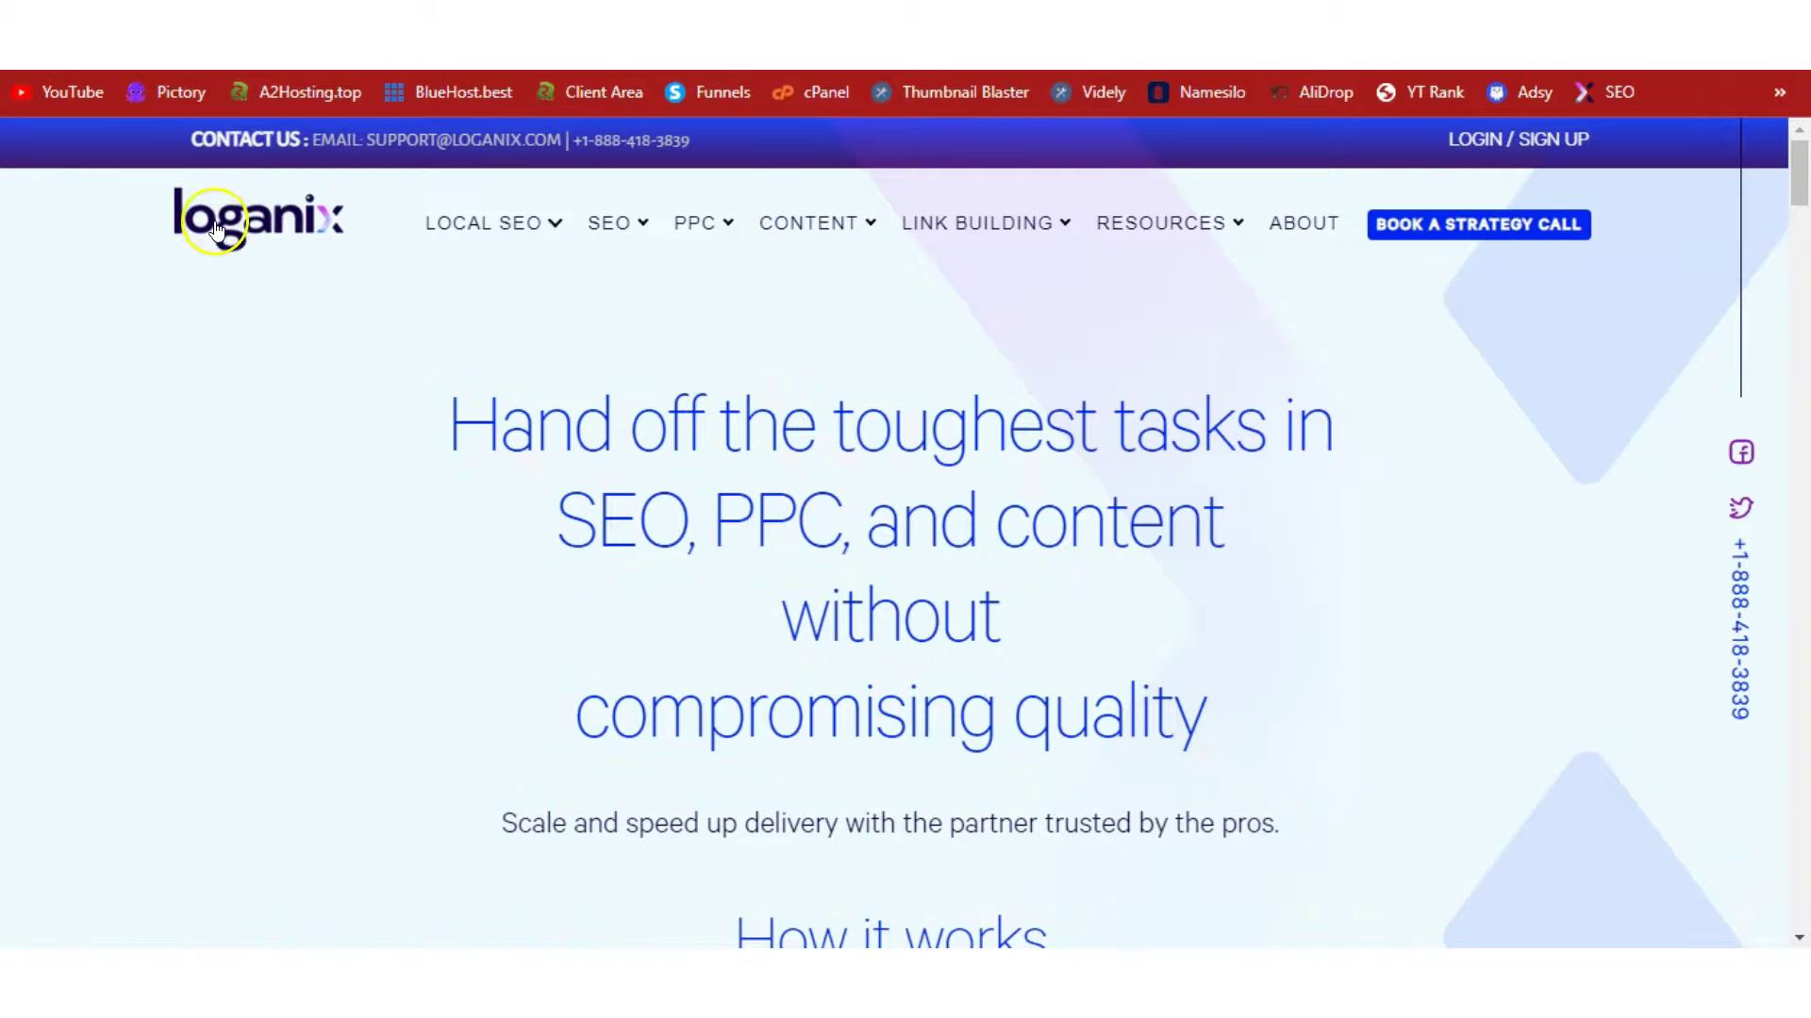
pyautogui.moveTo(1027, 219)
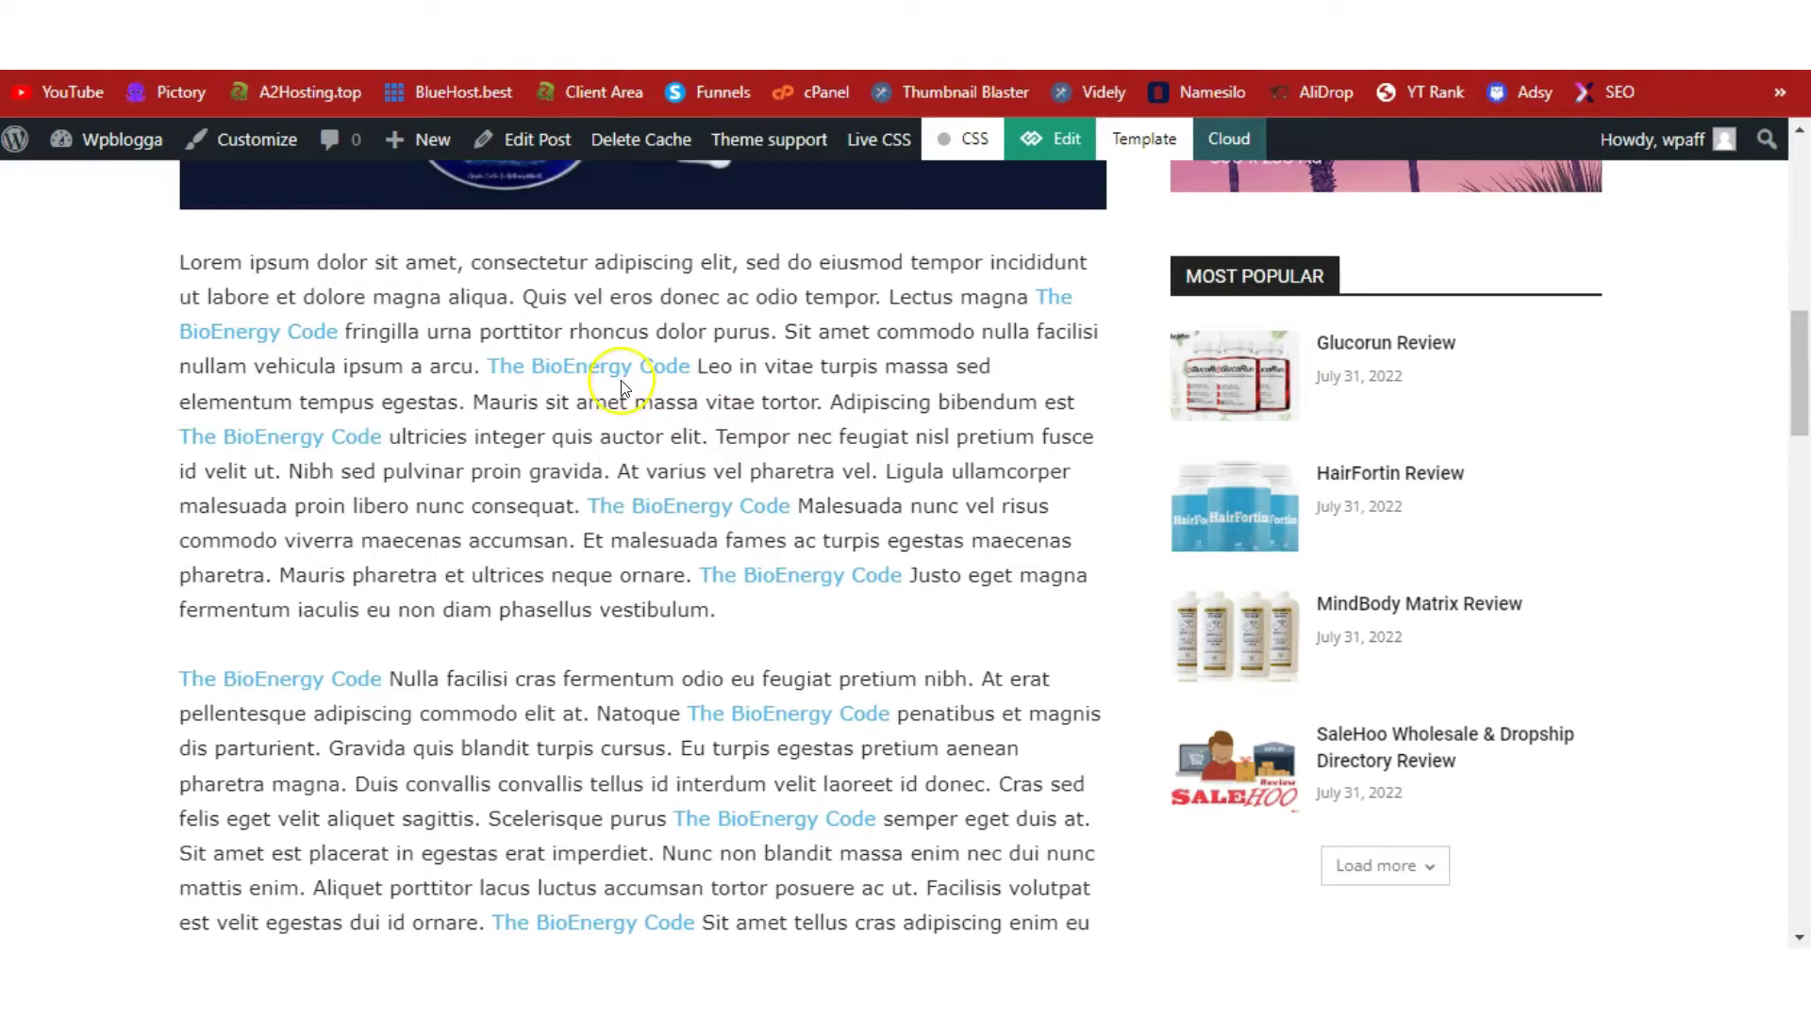
pyautogui.click(838, 495)
pyautogui.hotkey('ctrl', 'Tab')
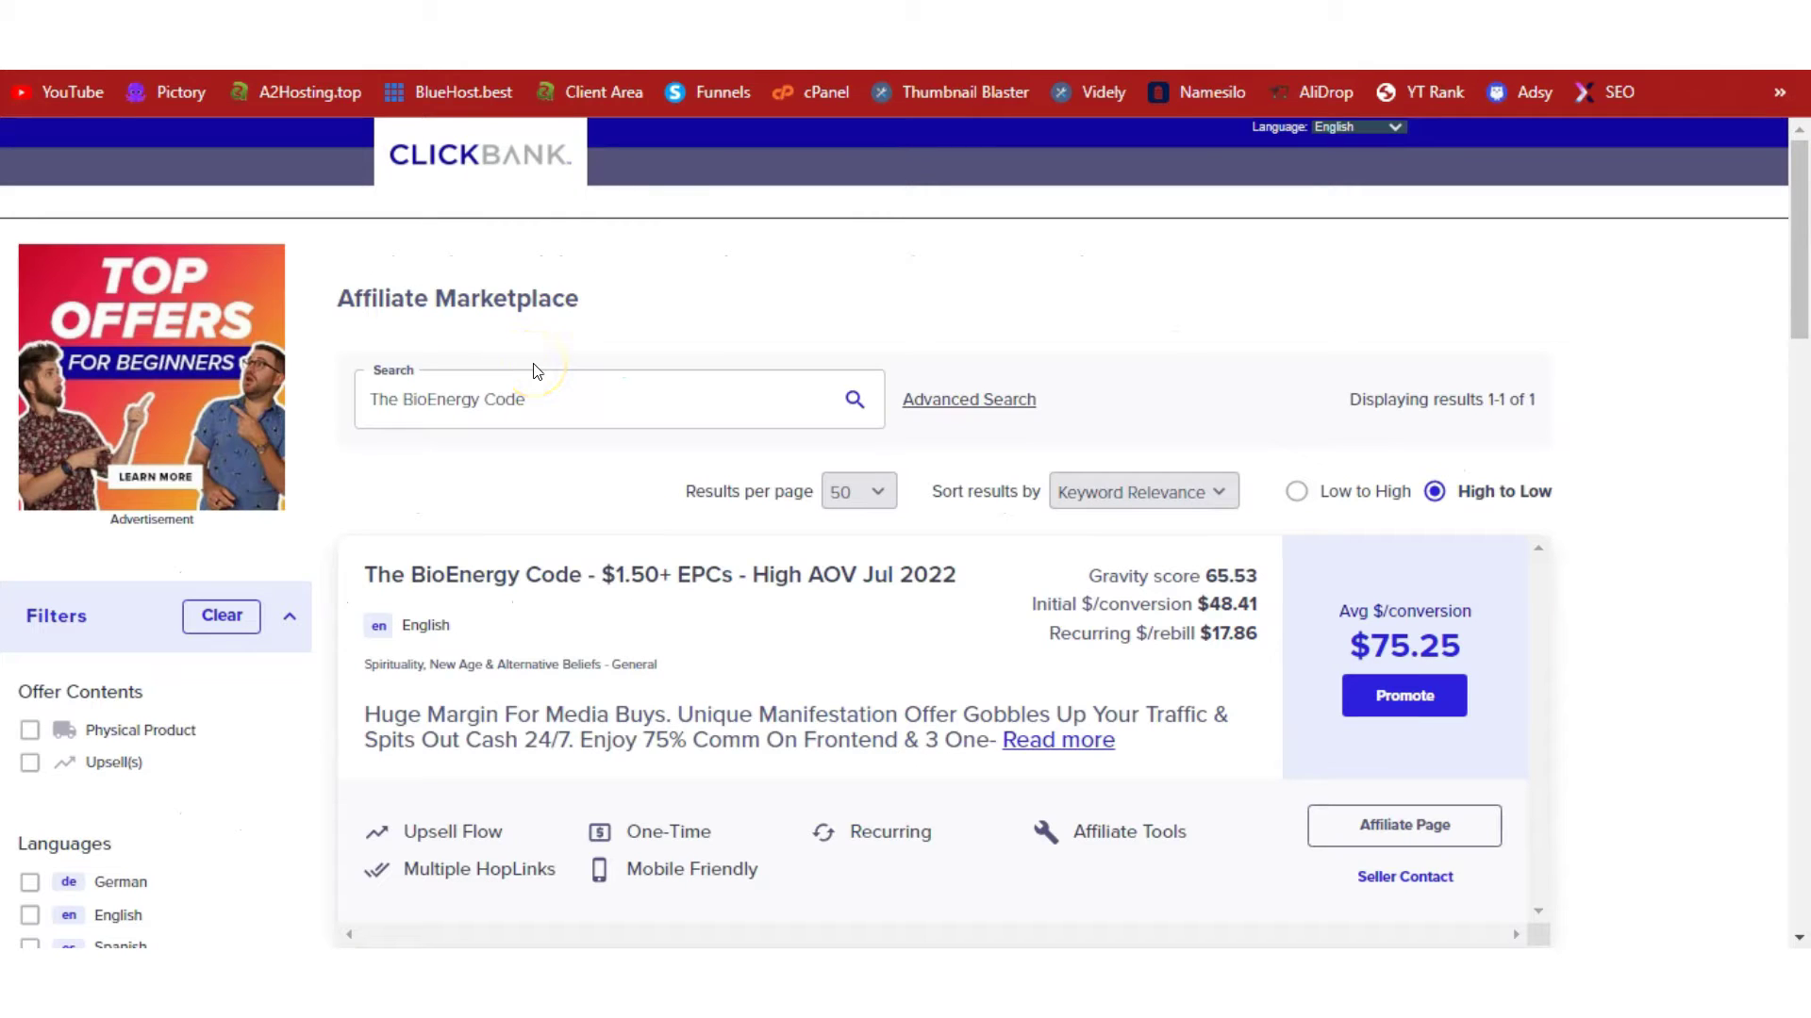